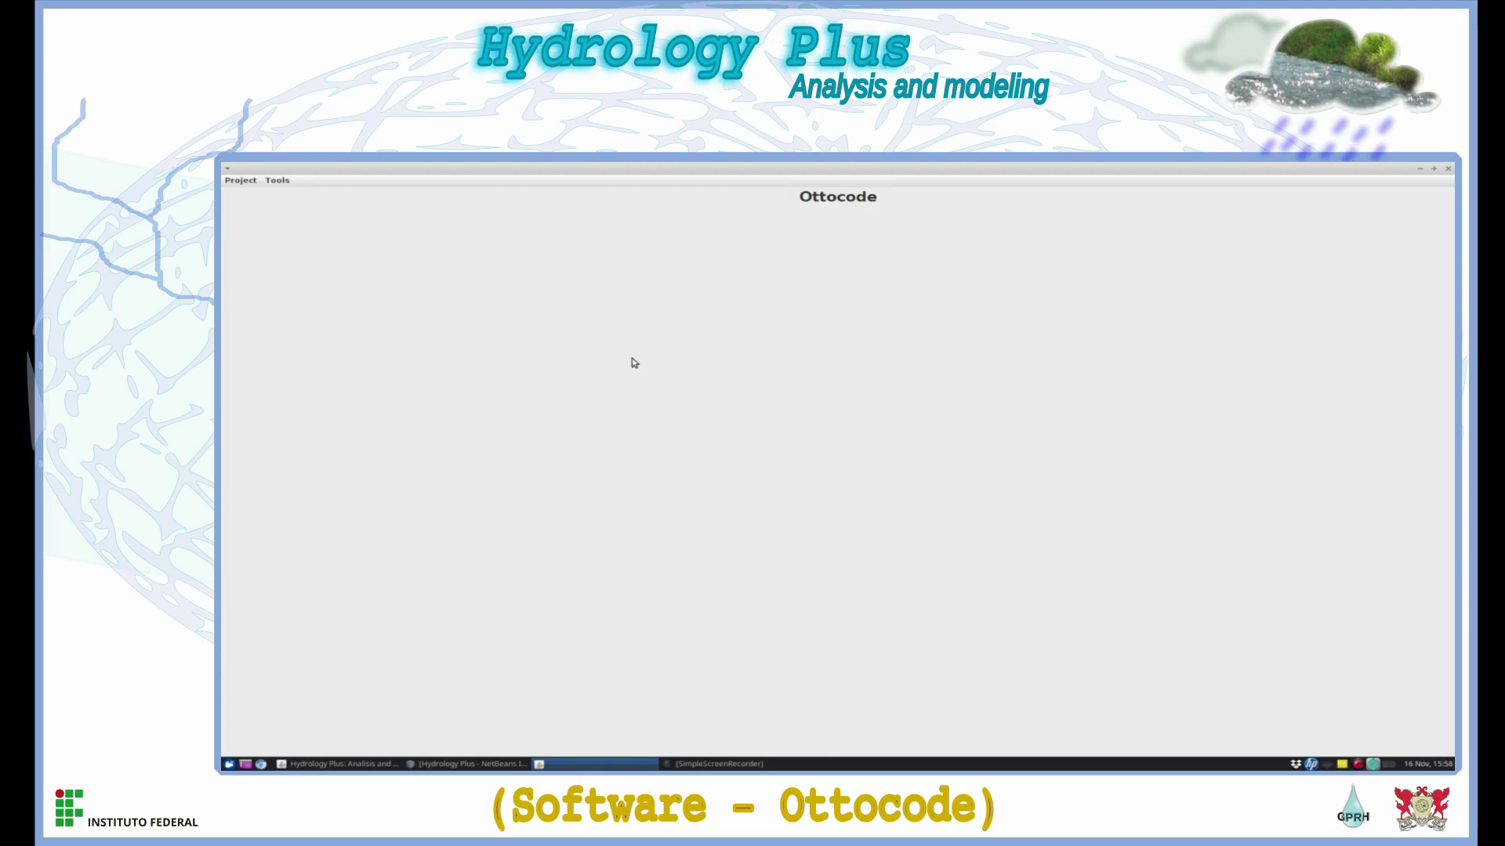
- Close the Ottocode module and reopen it from the Hydrology Plus main window
left_click(1447, 168)
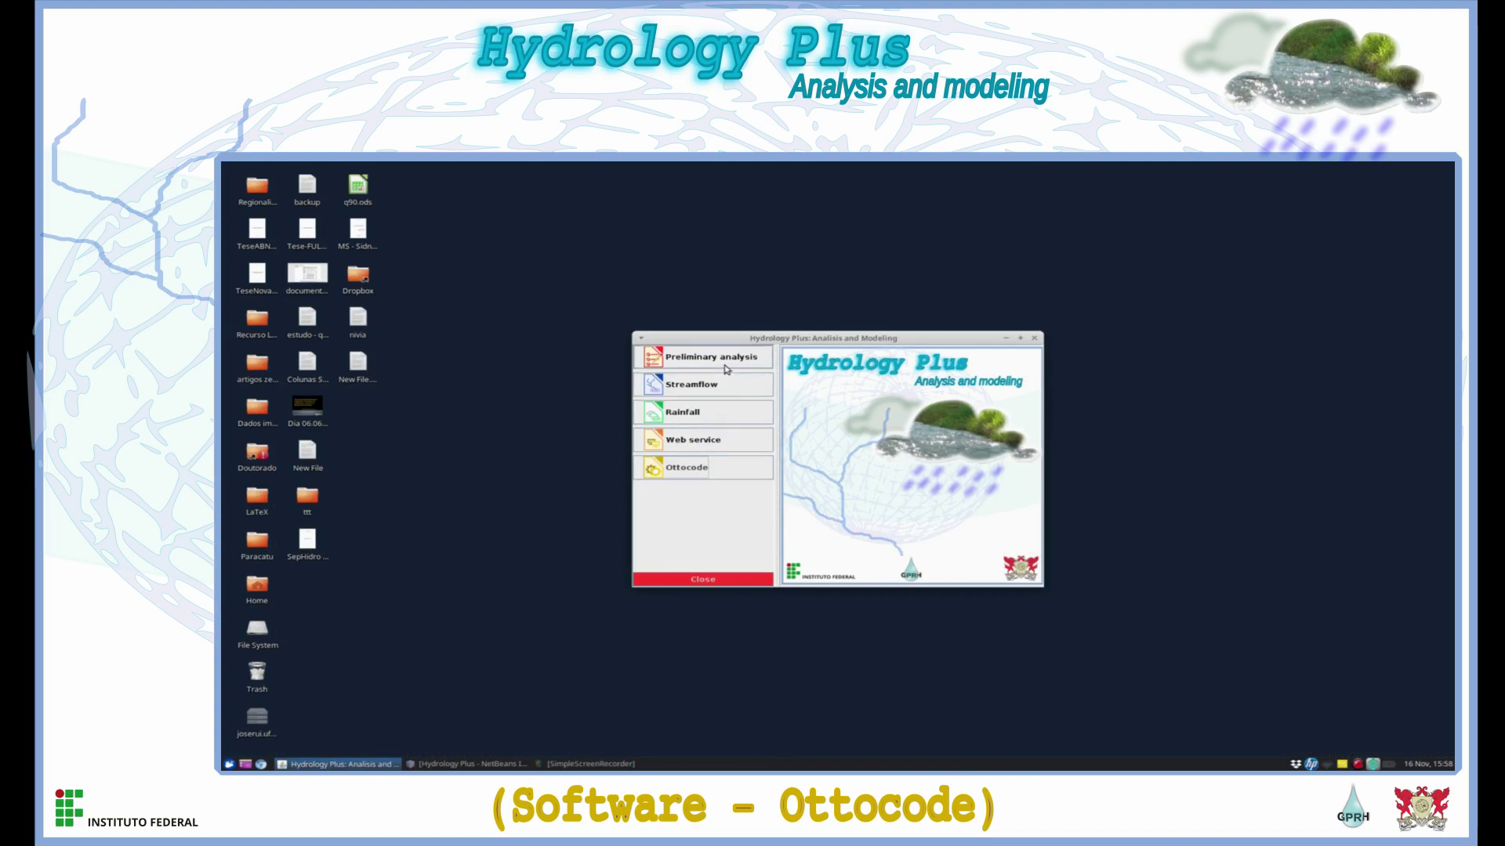
left_click(730, 471)
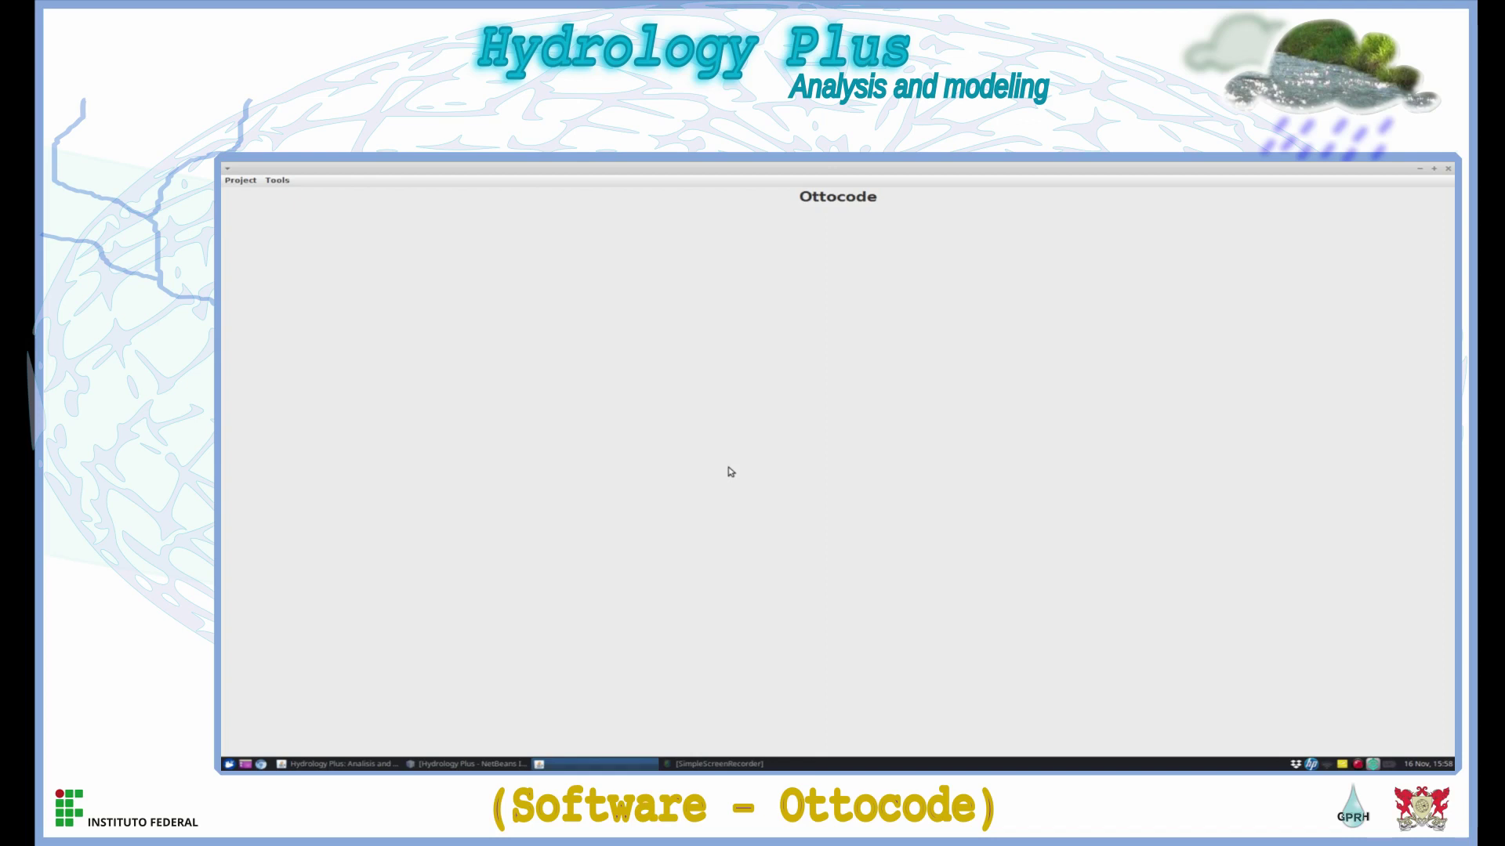
- Create a new Ottocode project named NomeTeste and open it
left_click(237, 183)
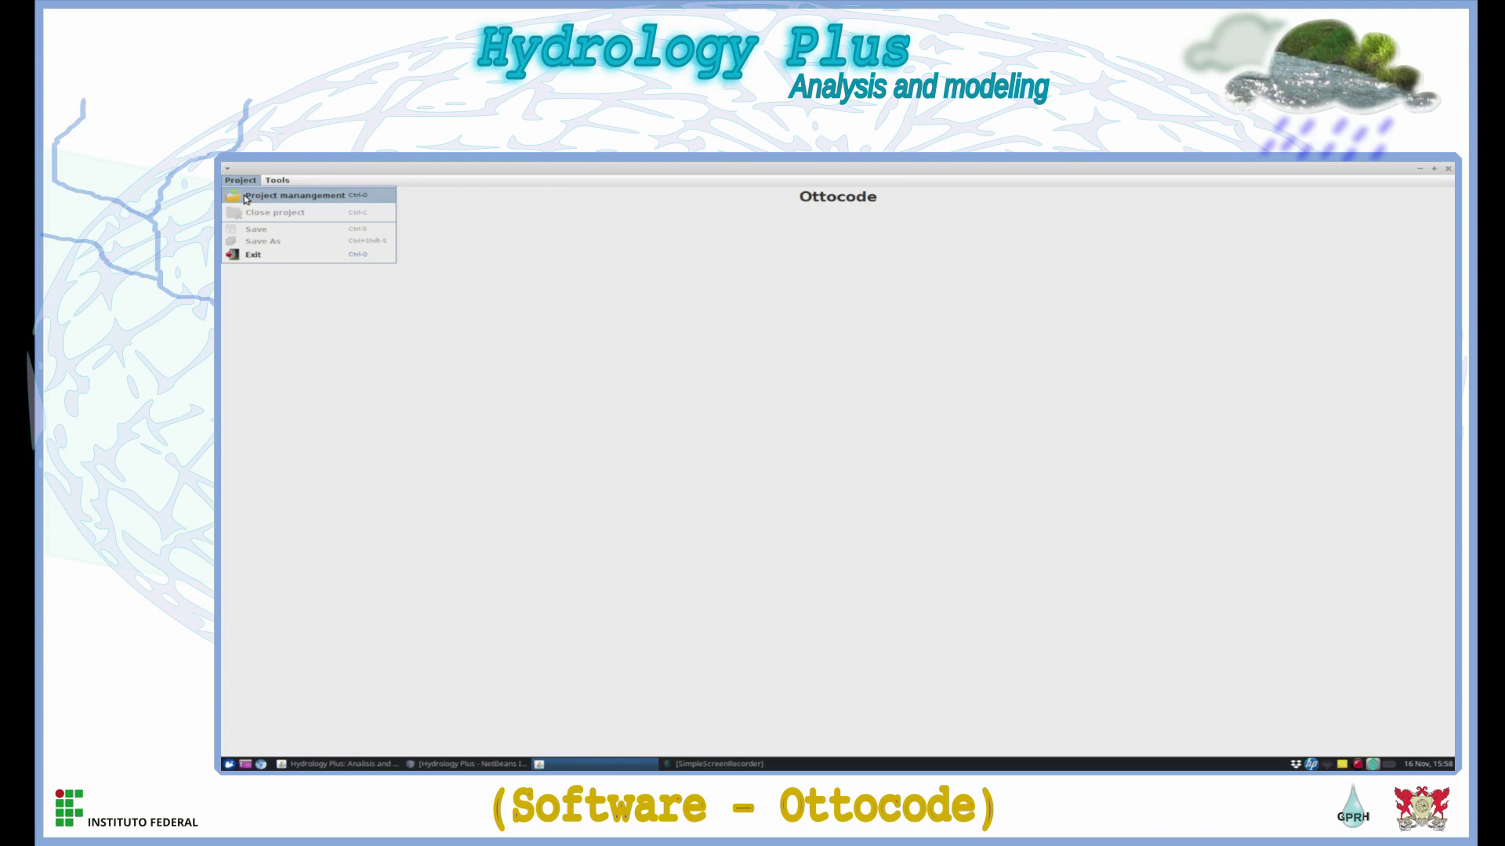
left_click(246, 199)
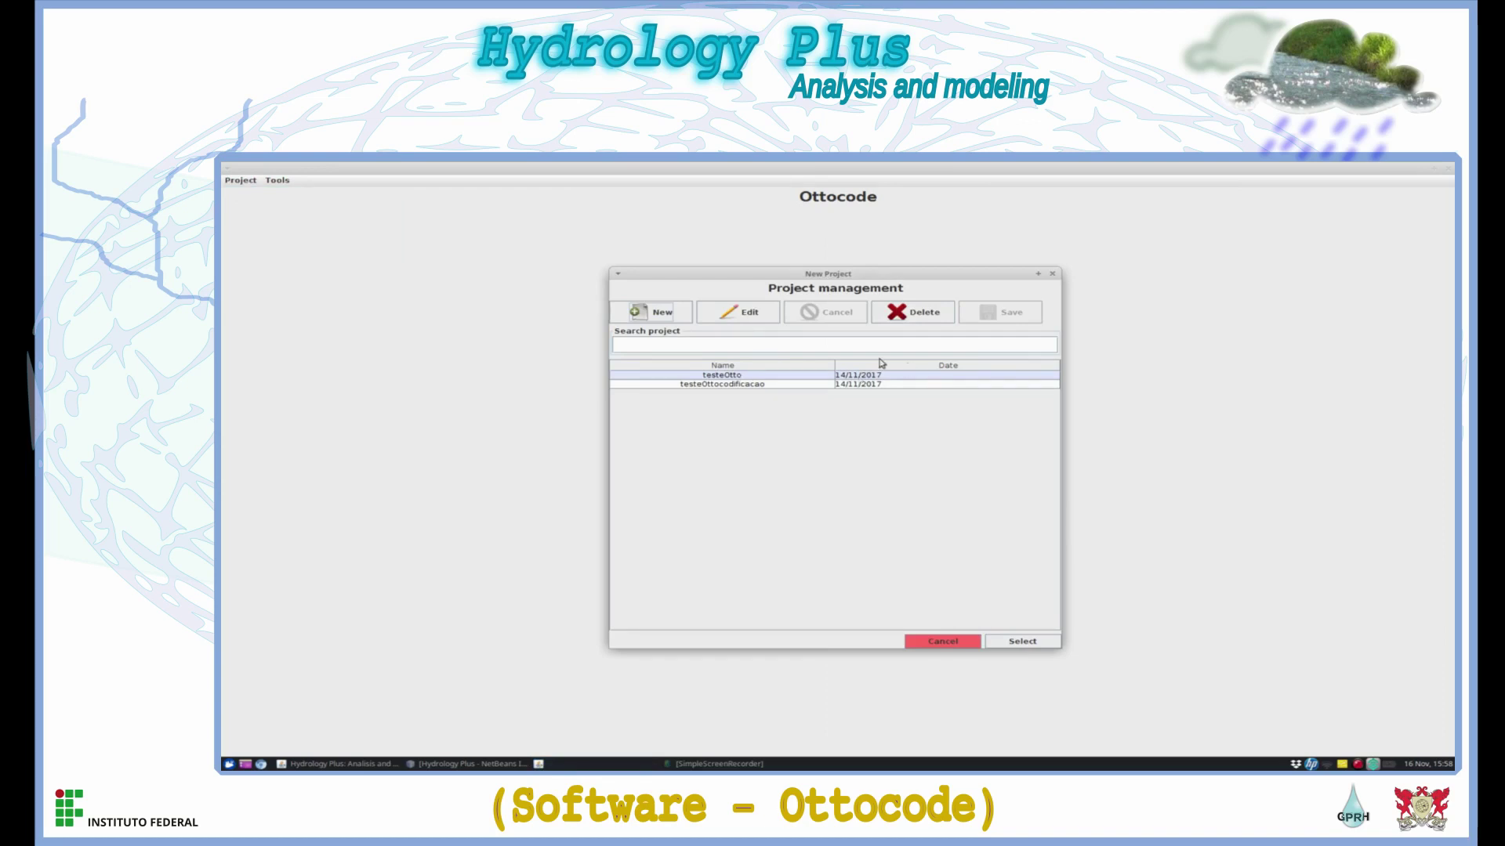
left_click(652, 312)
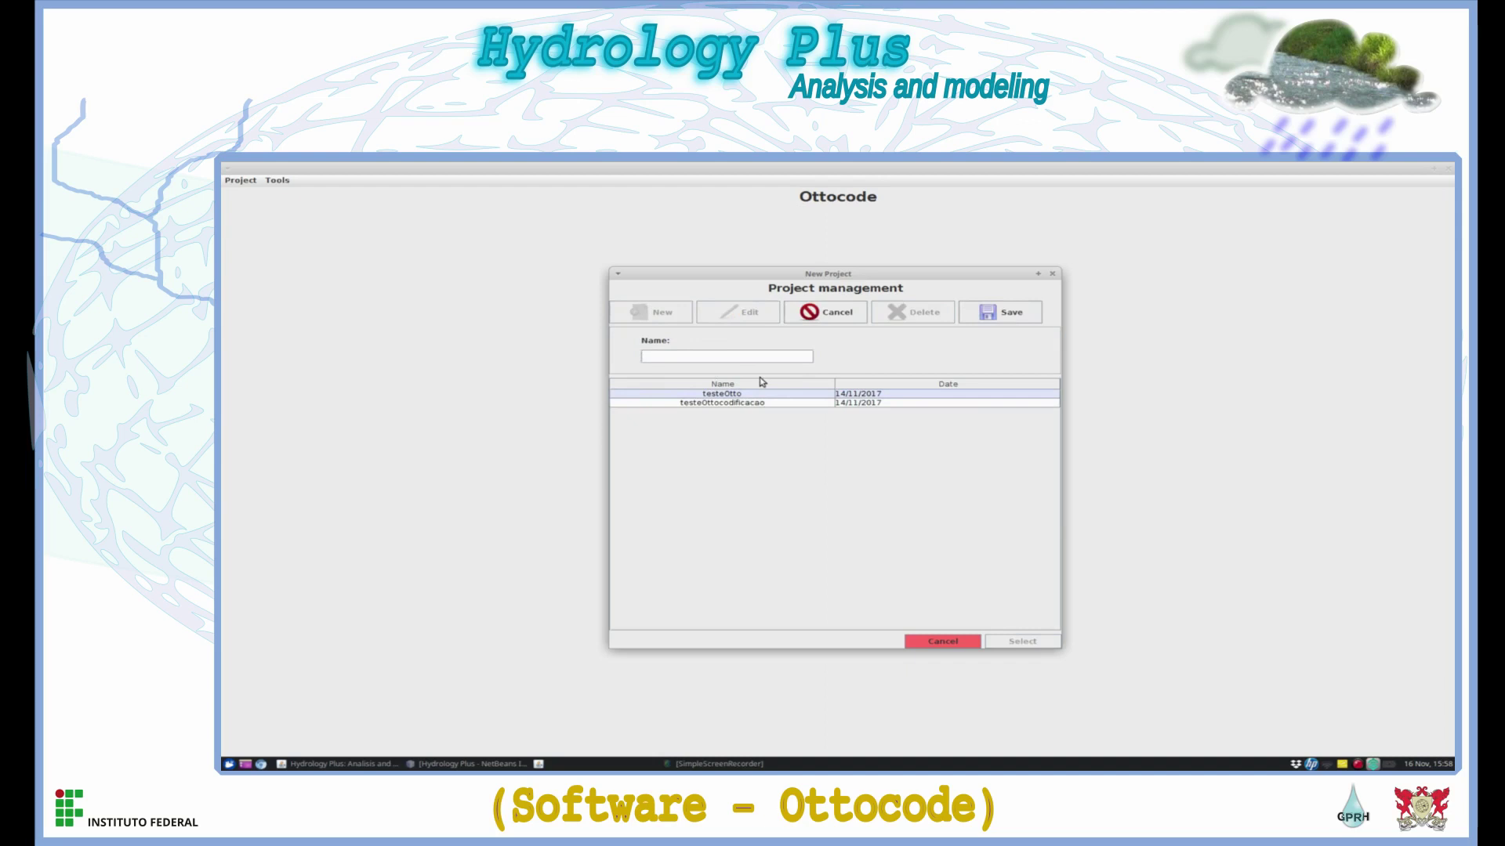
type("NomeTeste")
left_click(1009, 314)
left_click(790, 377)
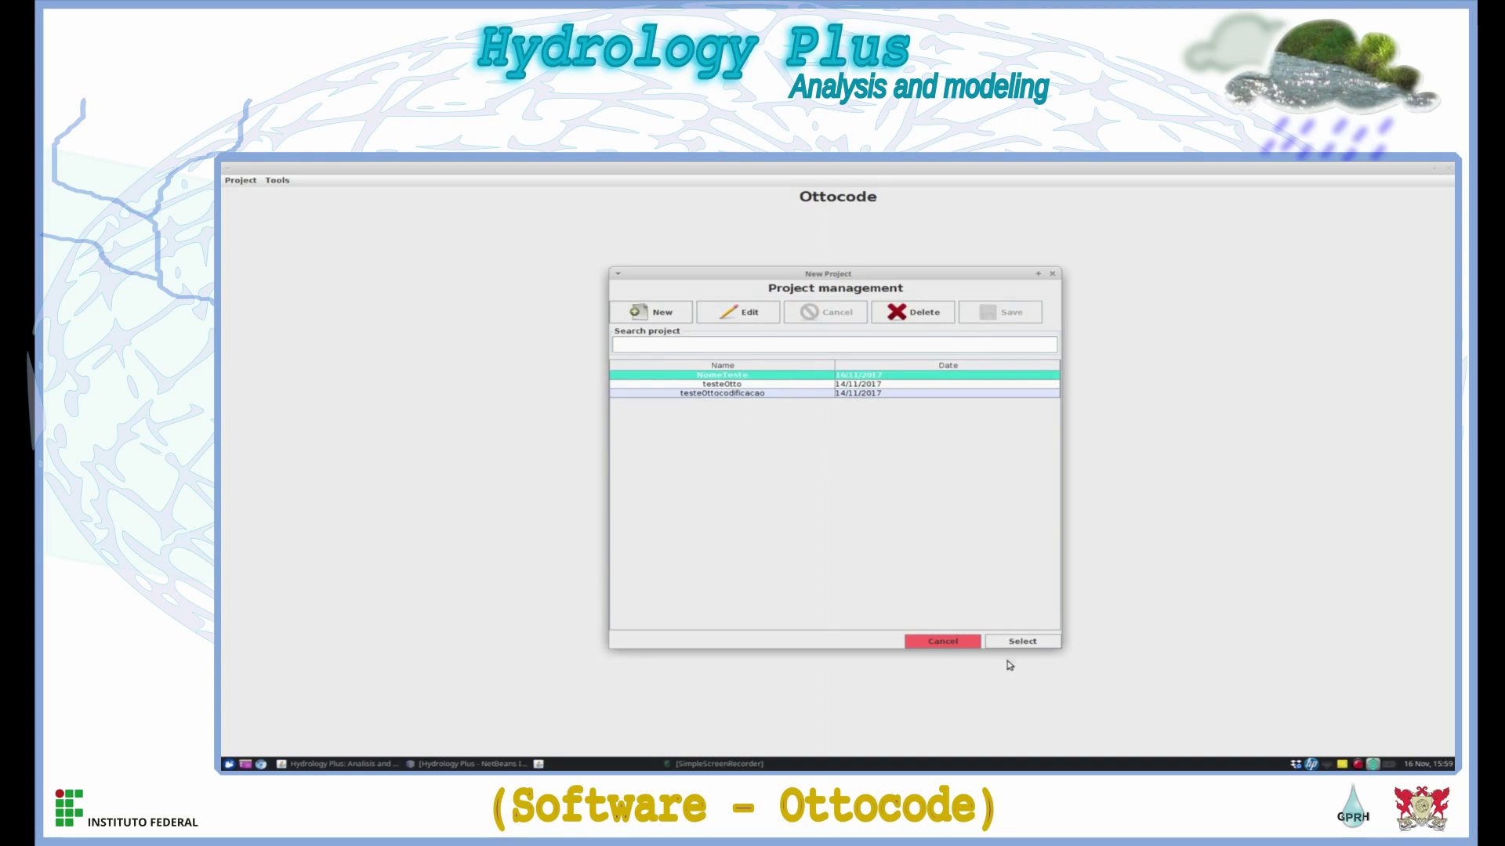
left_click(1023, 643)
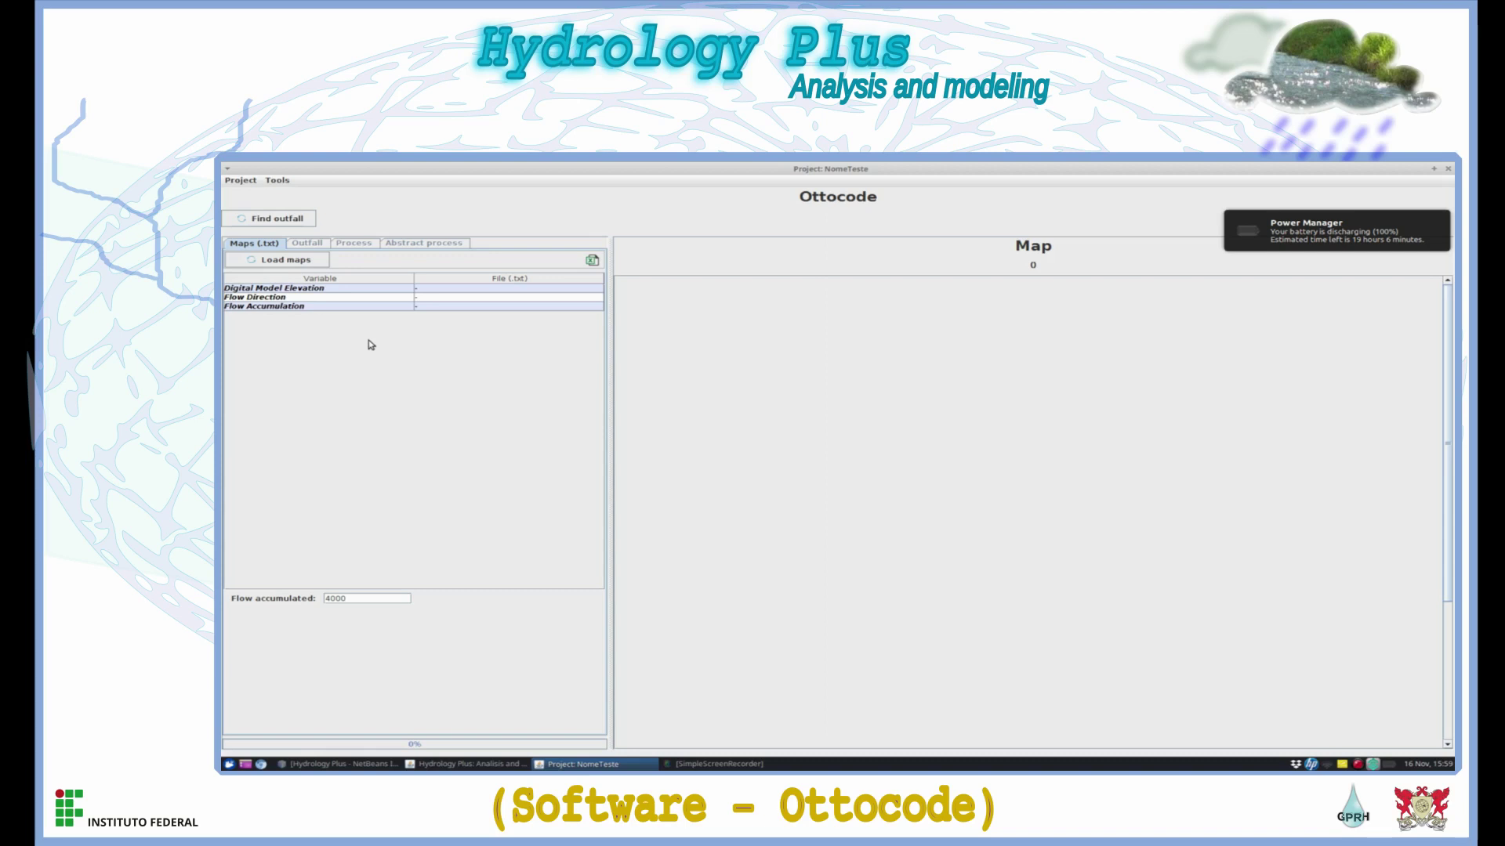
left_click(339, 288)
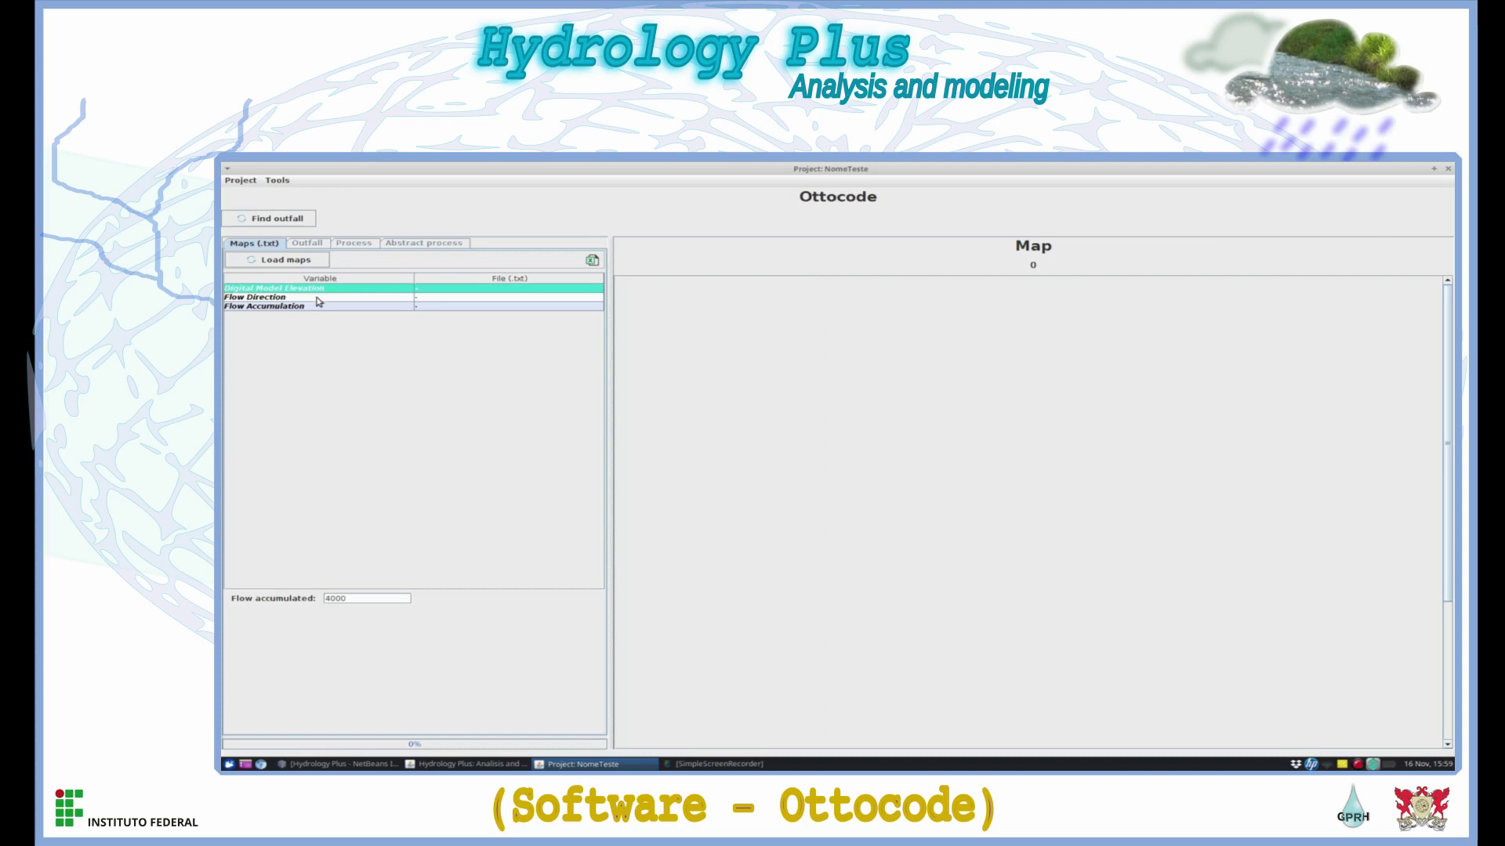
left_click(318, 298)
left_click(316, 307)
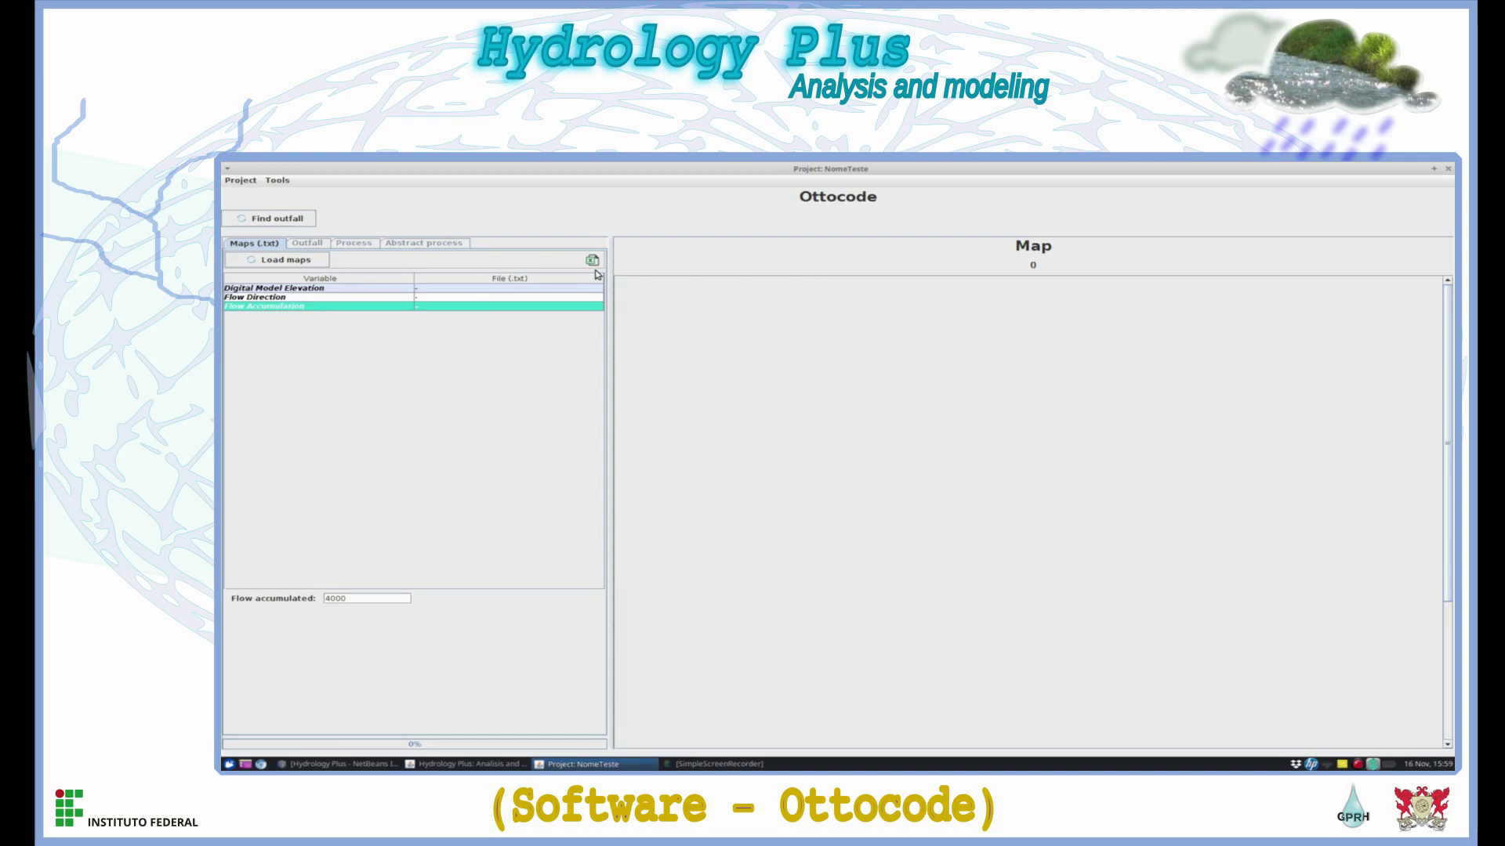
- Assign vicosa_mde.txt from the vicosa folder, under Doutorado/Softwares/Dados on the Desktop, to the Digital Model Elevation variable
left_click(403, 292)
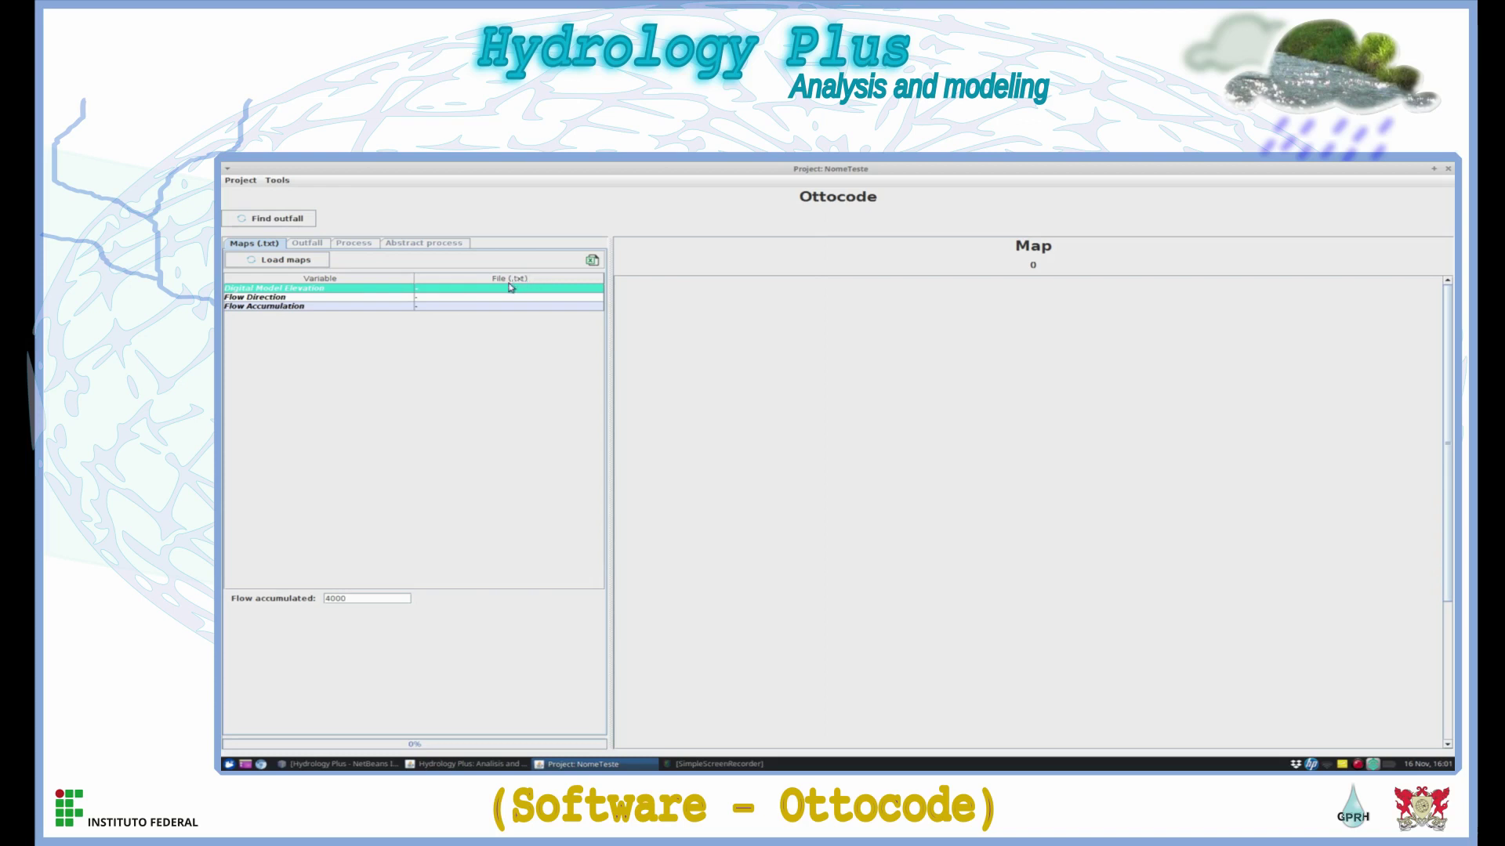
double_click(456, 289)
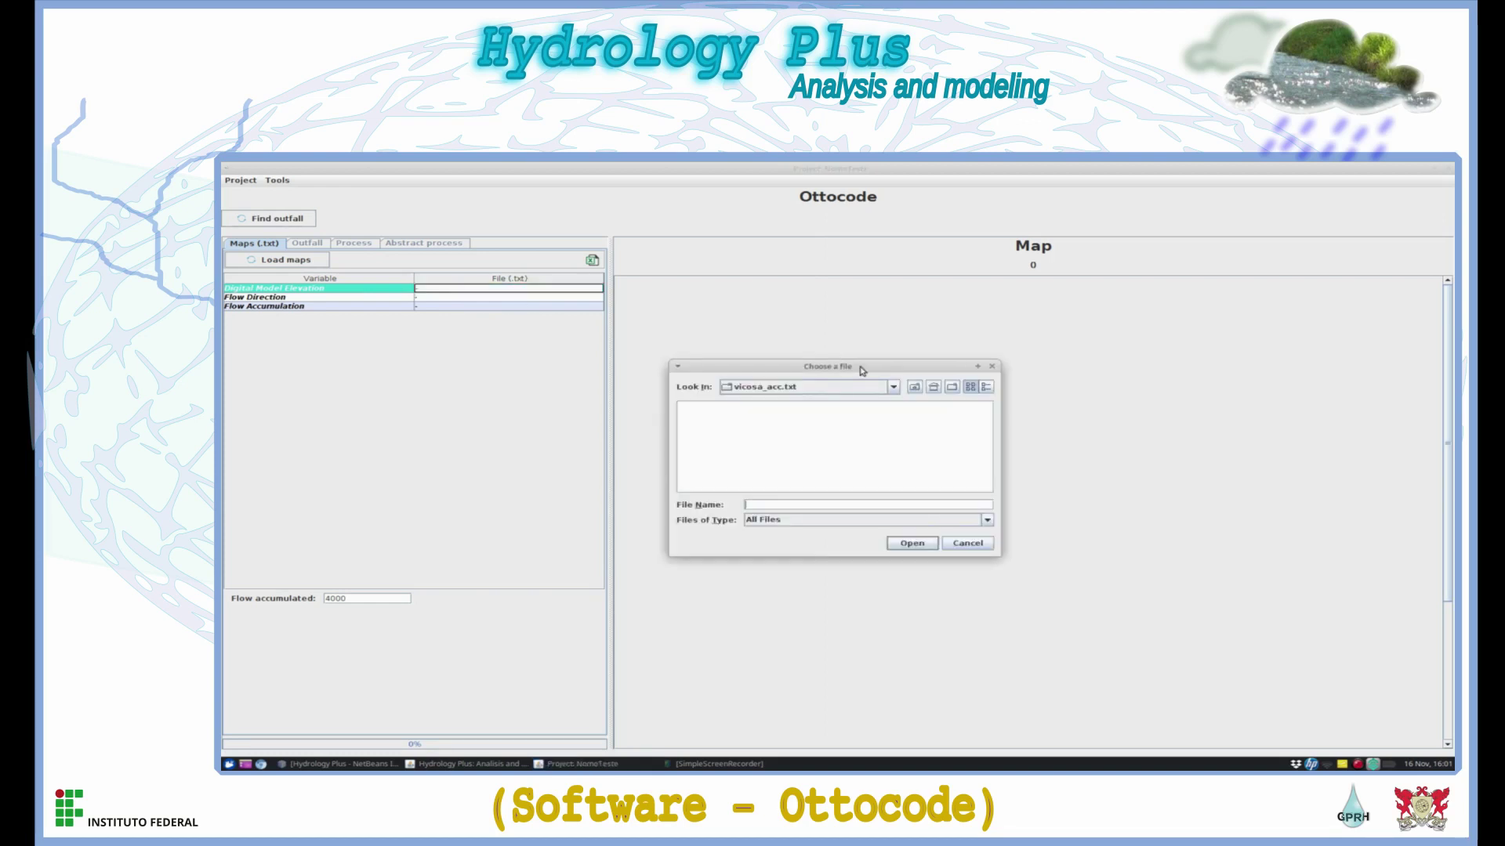
left_click(914, 388)
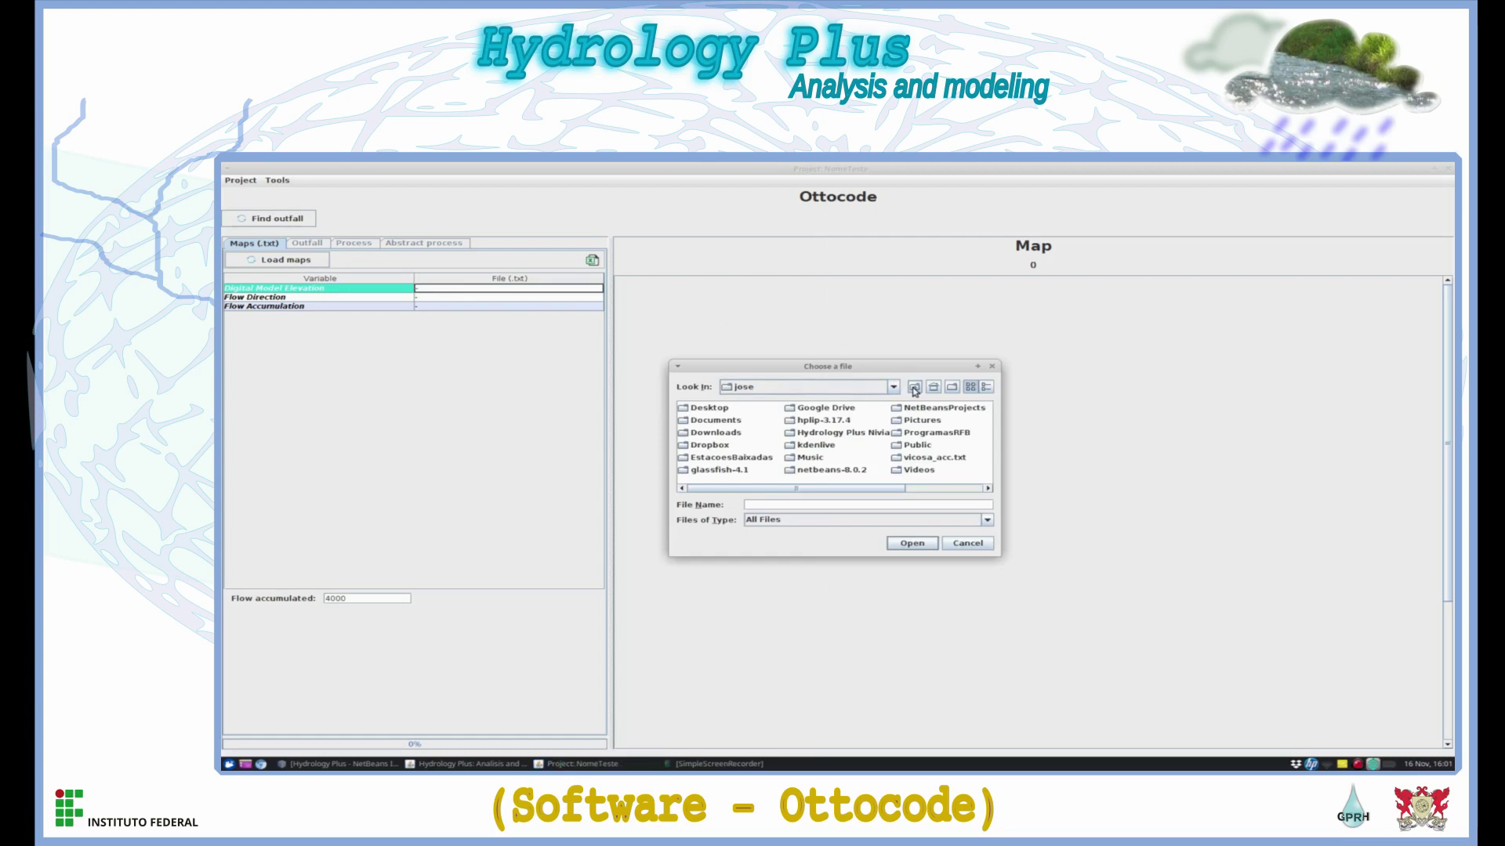
scroll(846, 491, "right", 2)
scroll(844, 493, "left", 2)
left_click_drag(843, 495, 783, 491)
double_click(702, 409)
double_click(711, 433)
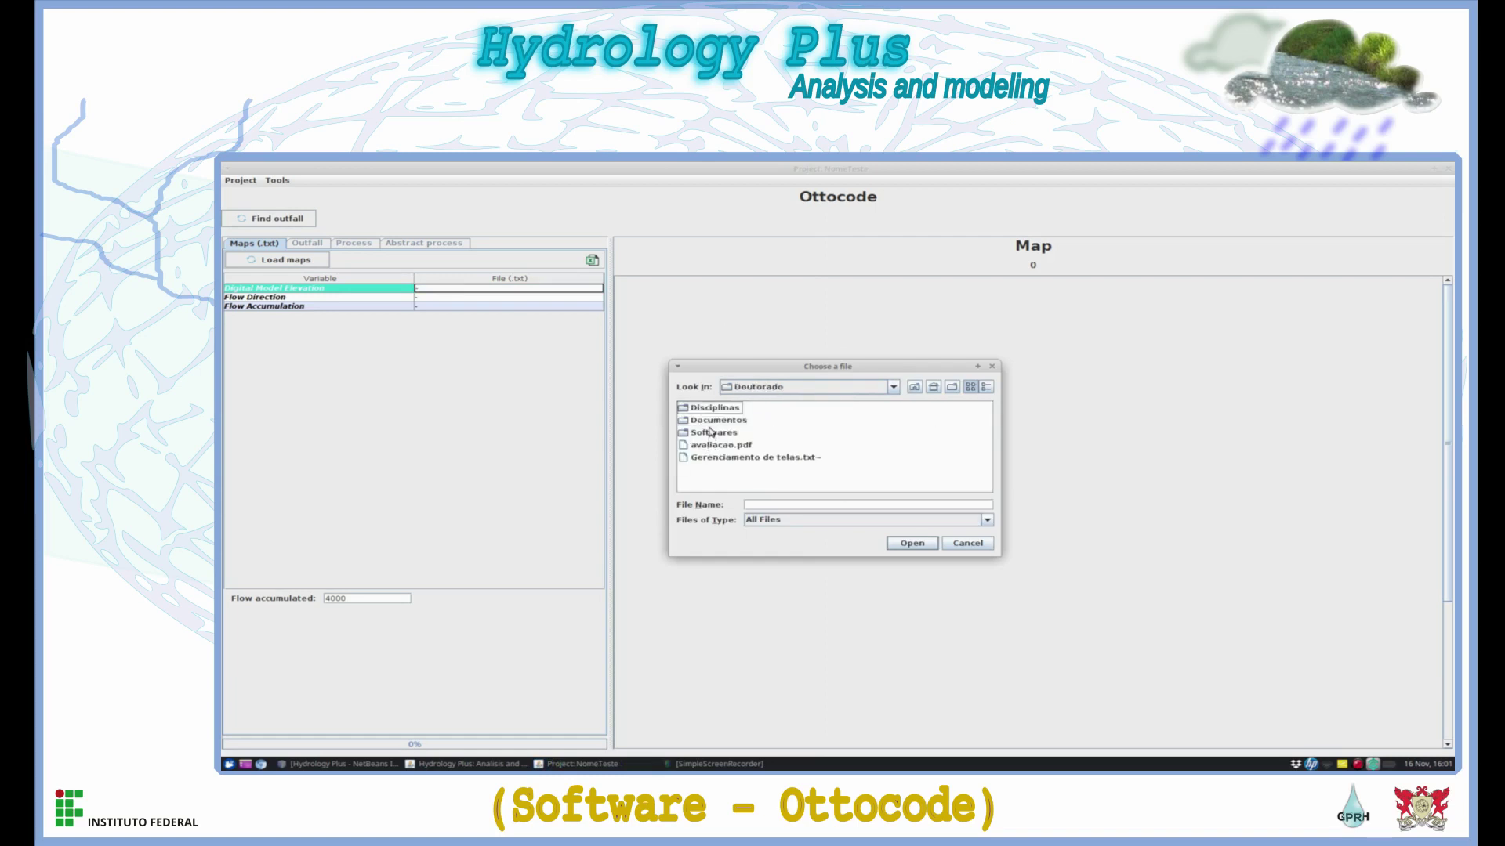
double_click(714, 432)
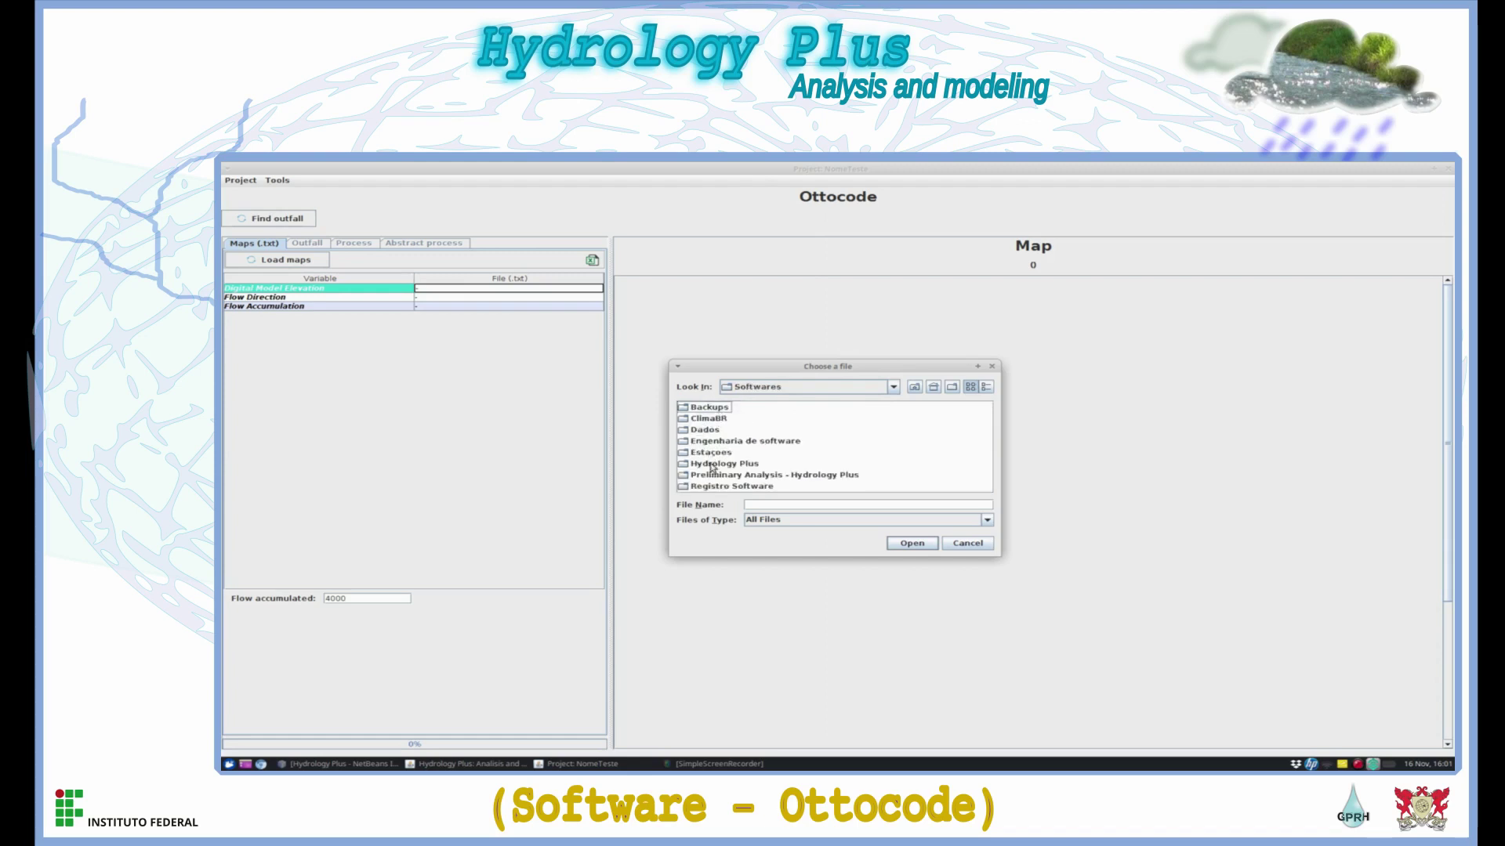
double_click(705, 430)
double_click(705, 433)
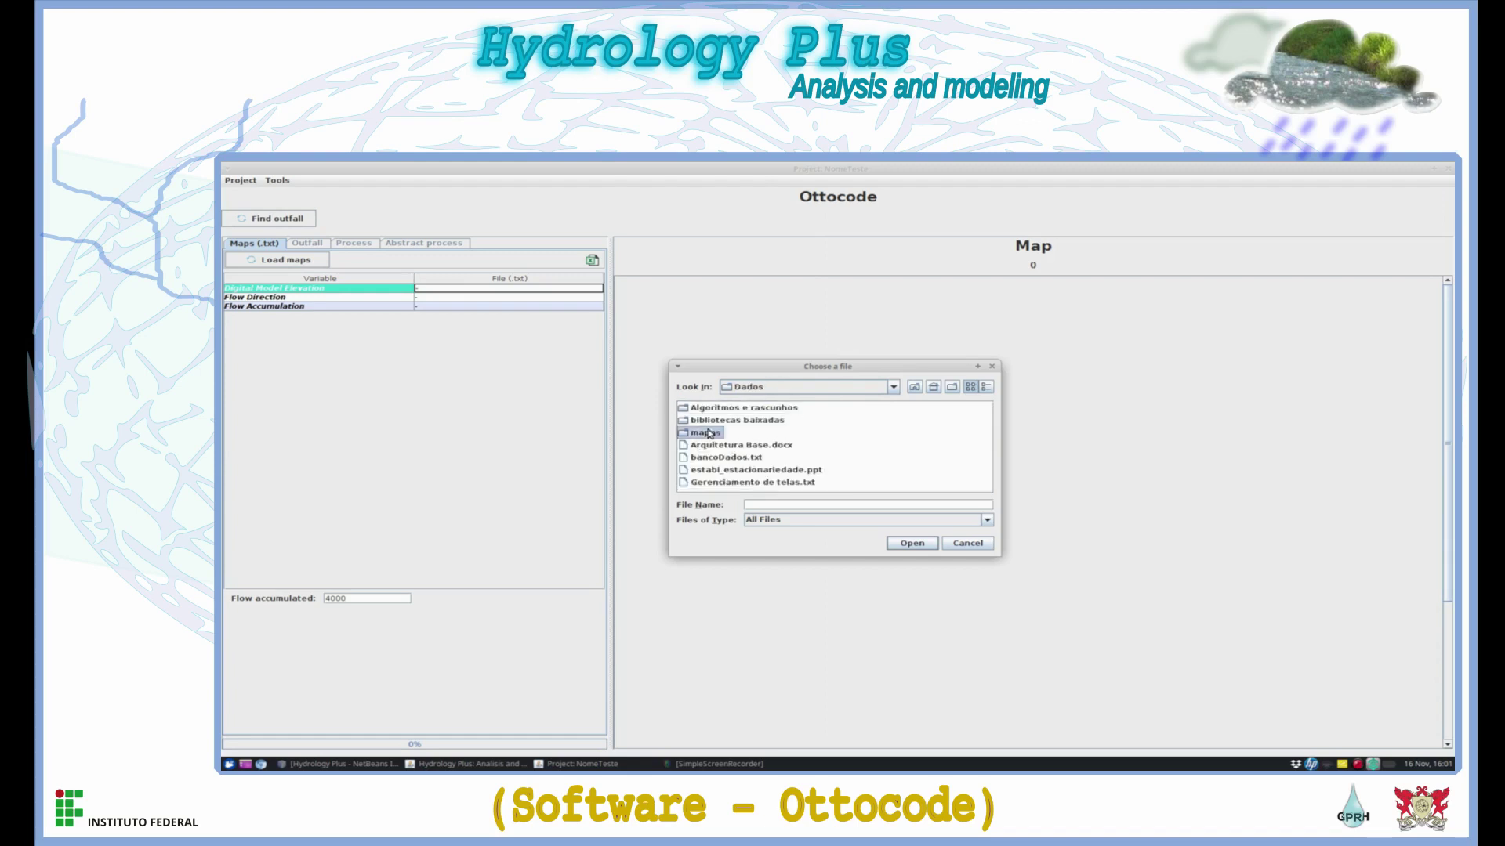
double_click(708, 433)
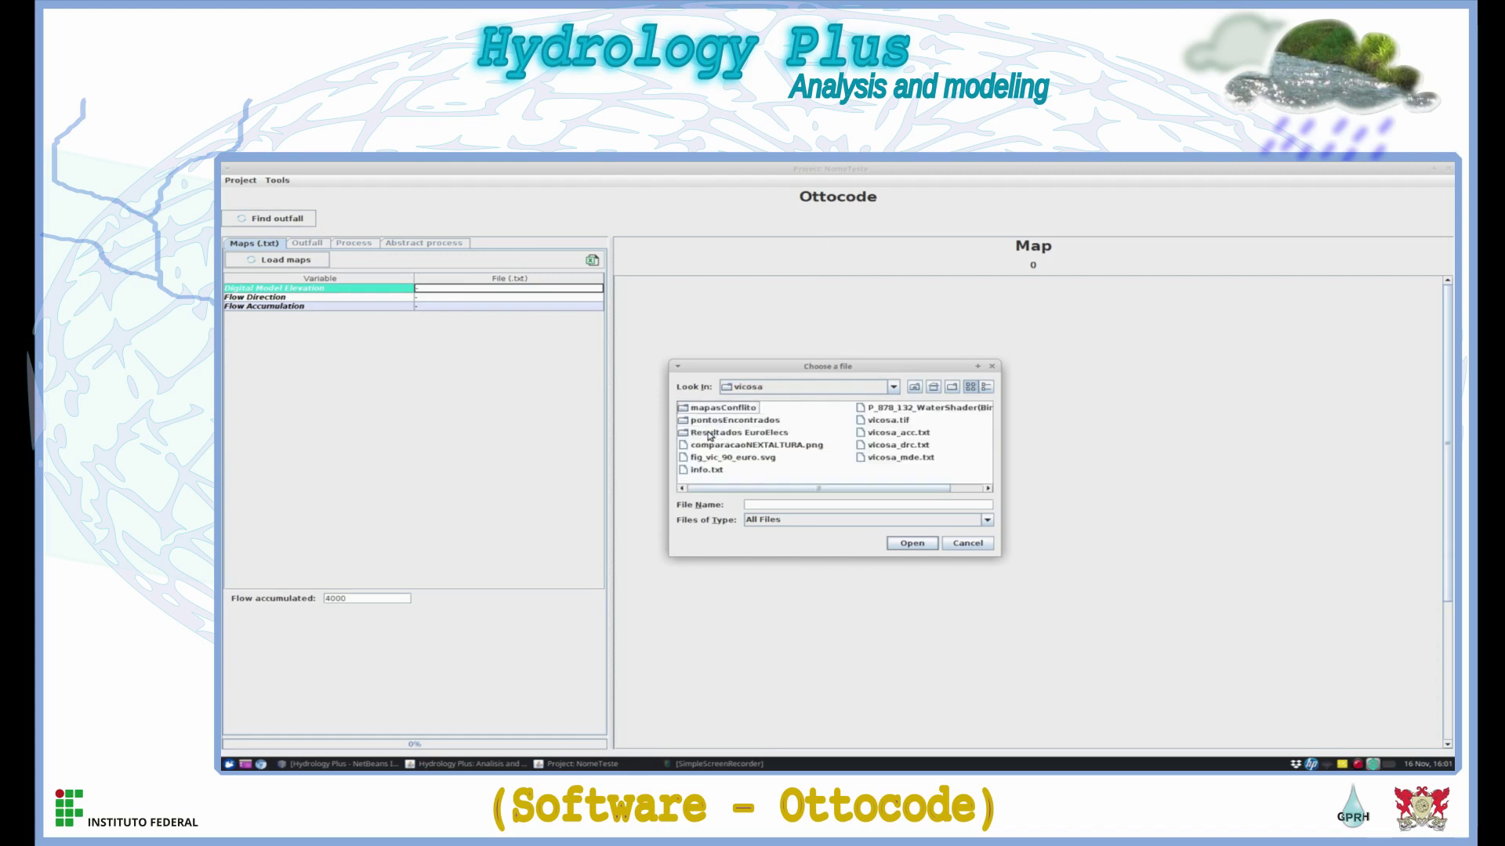
left_click(906, 462)
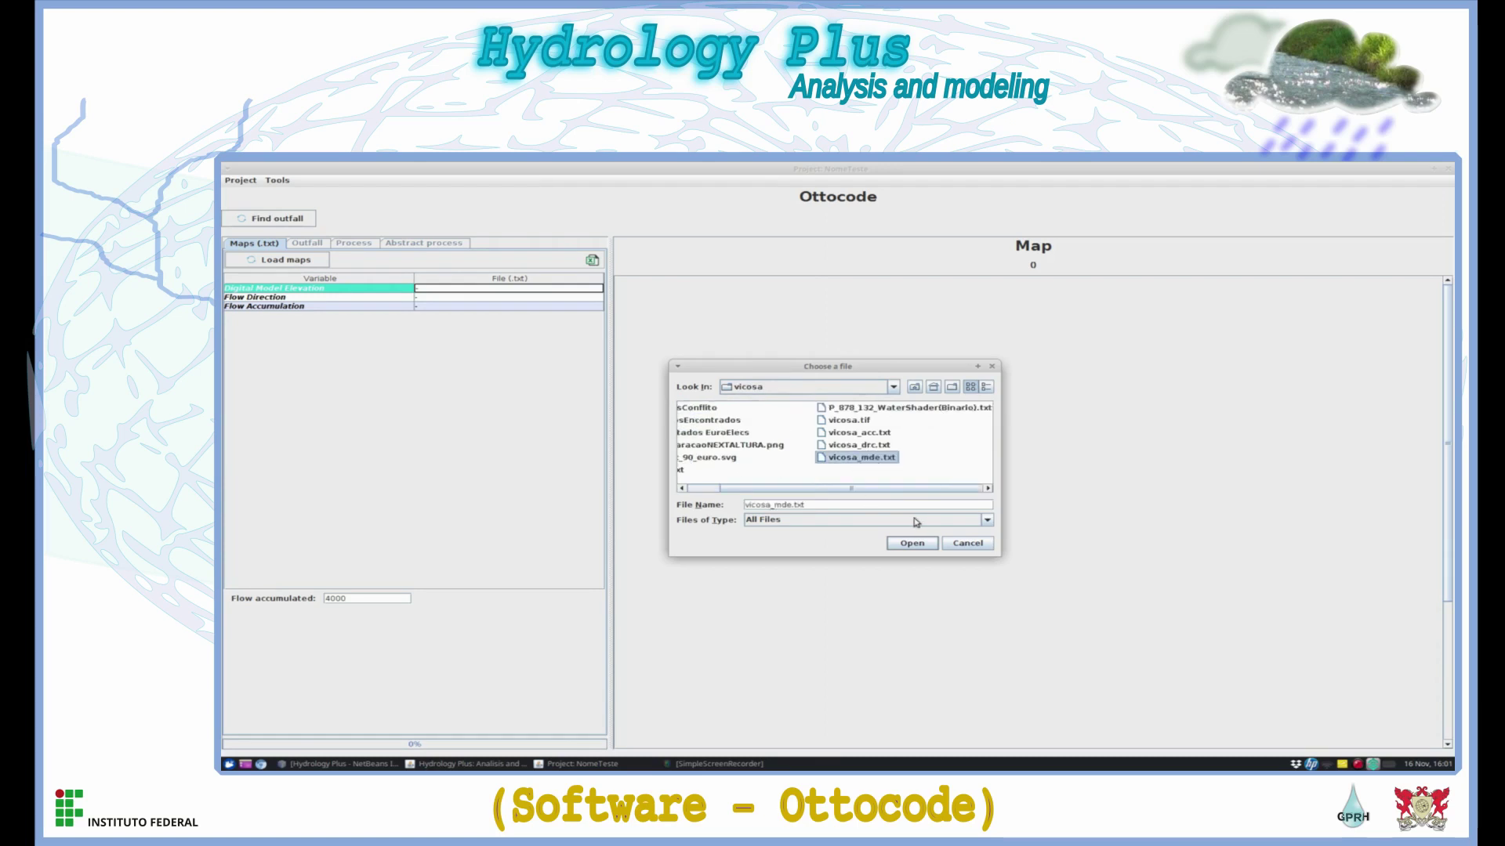
left_click(914, 542)
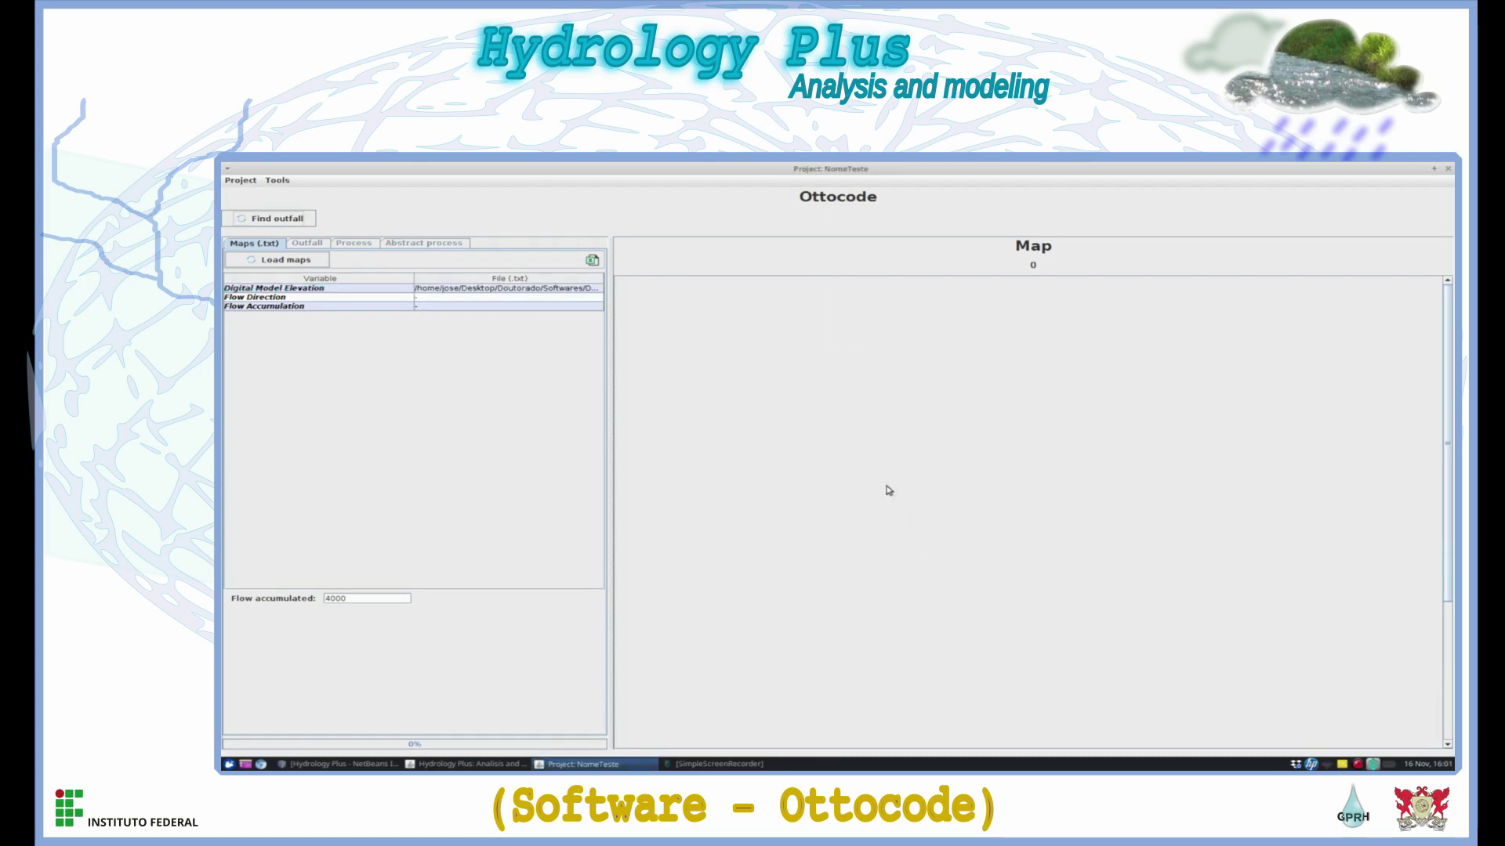
- Assign the file vicosa_drc.txt to the Flow Direction variable
left_click(502, 297)
left_click(903, 446)
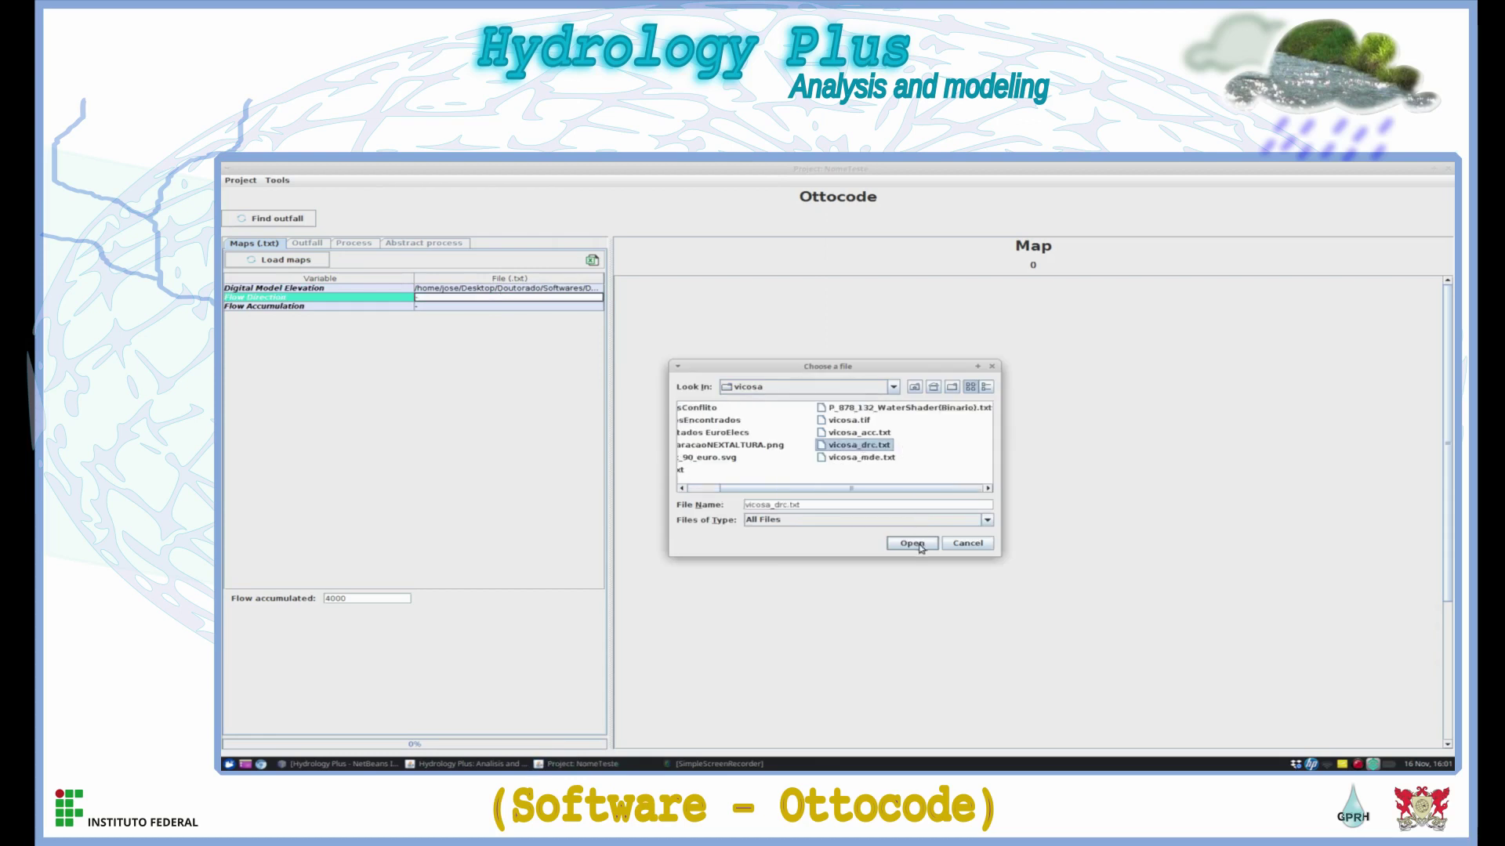
left_click(912, 543)
- Assign the file vicosa_acc.txt to the Flow Accumulation variable
left_click(548, 311)
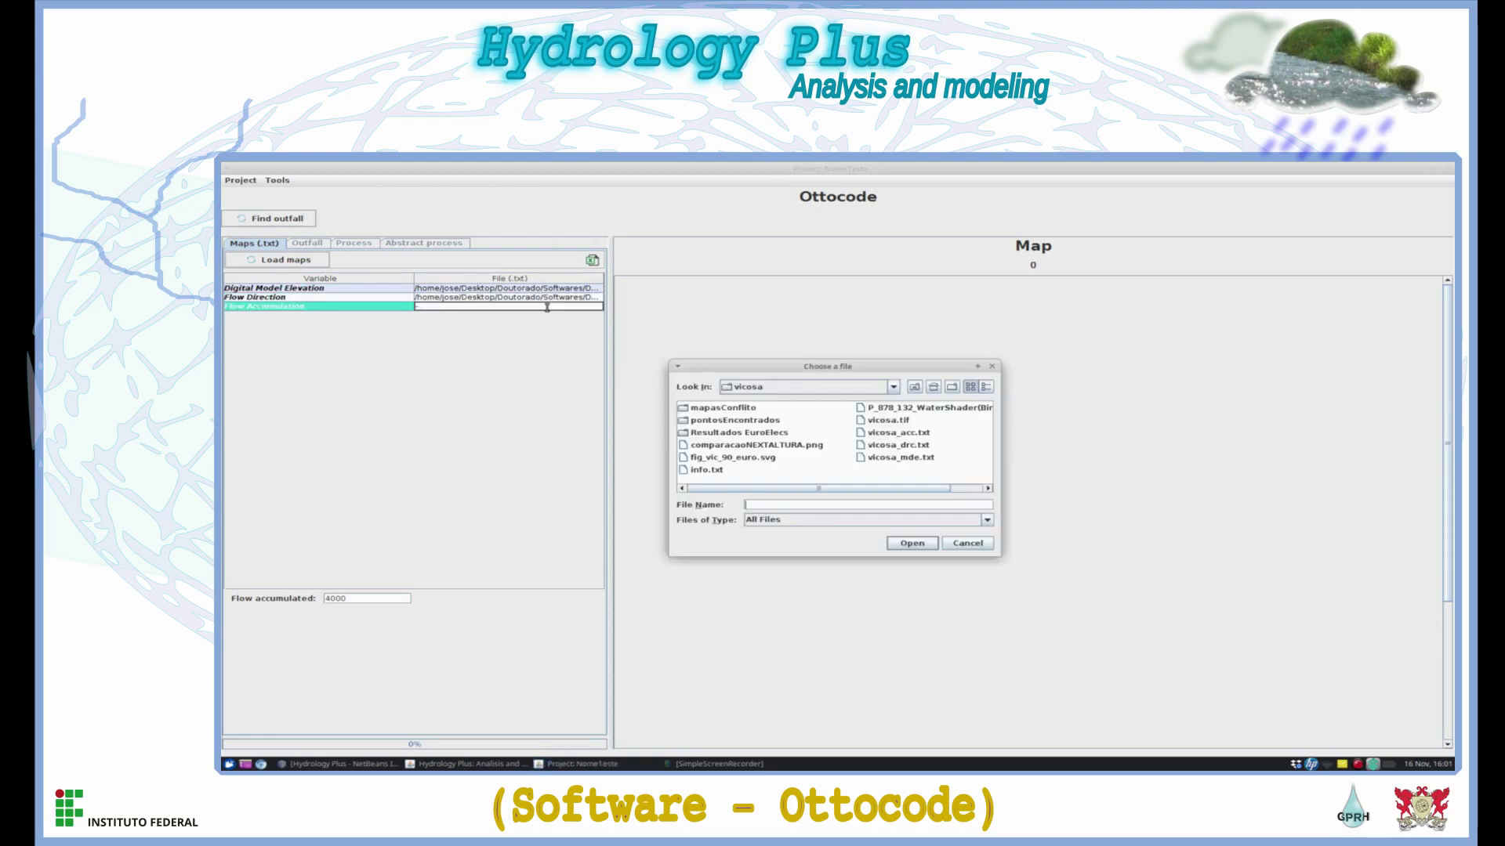
left_click(908, 436)
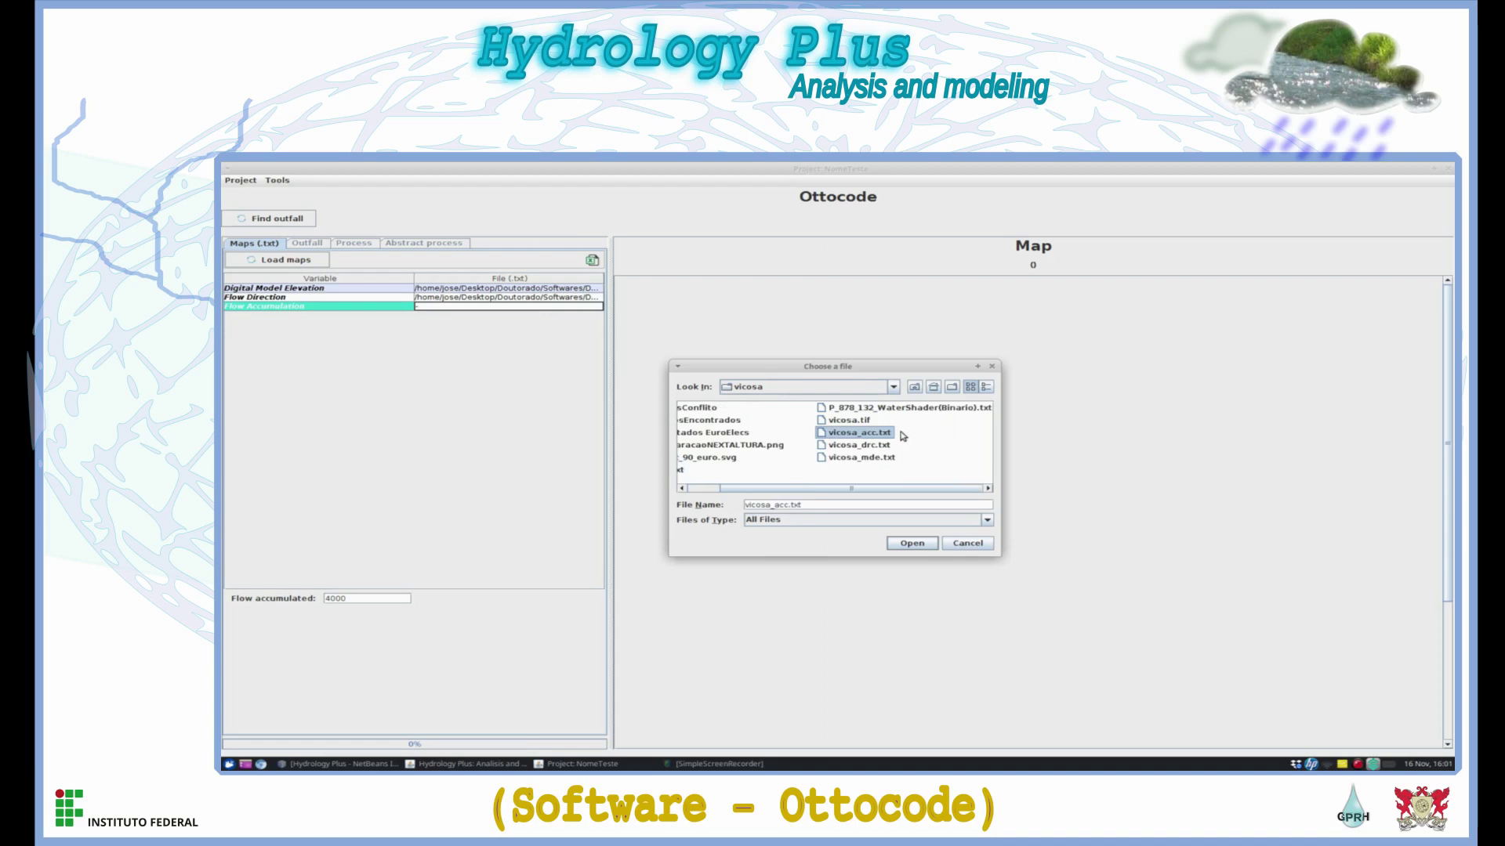
left_click(911, 544)
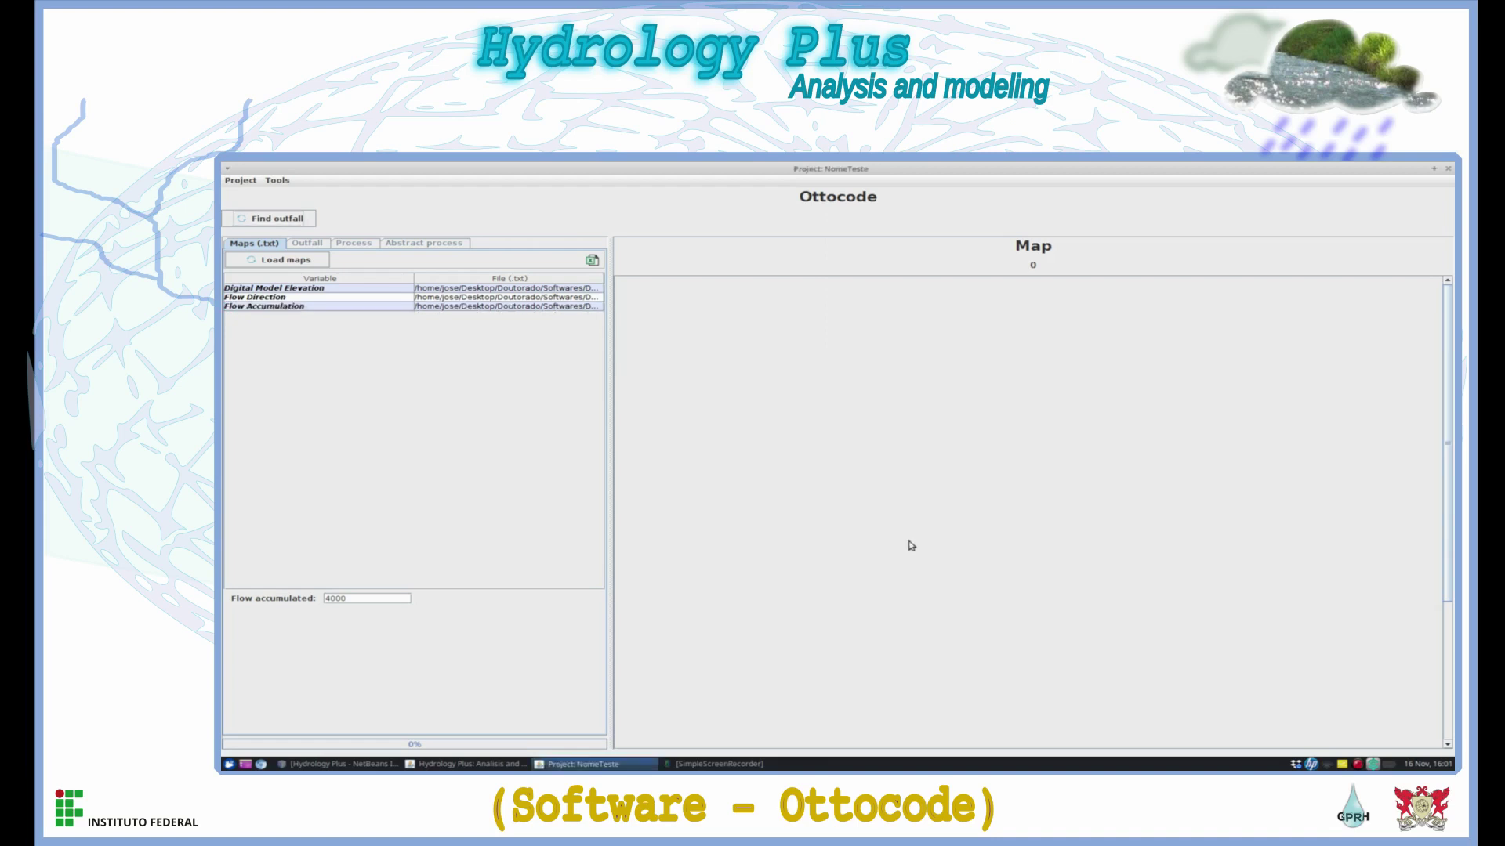
- Save the project with its three map files
left_click(227, 181)
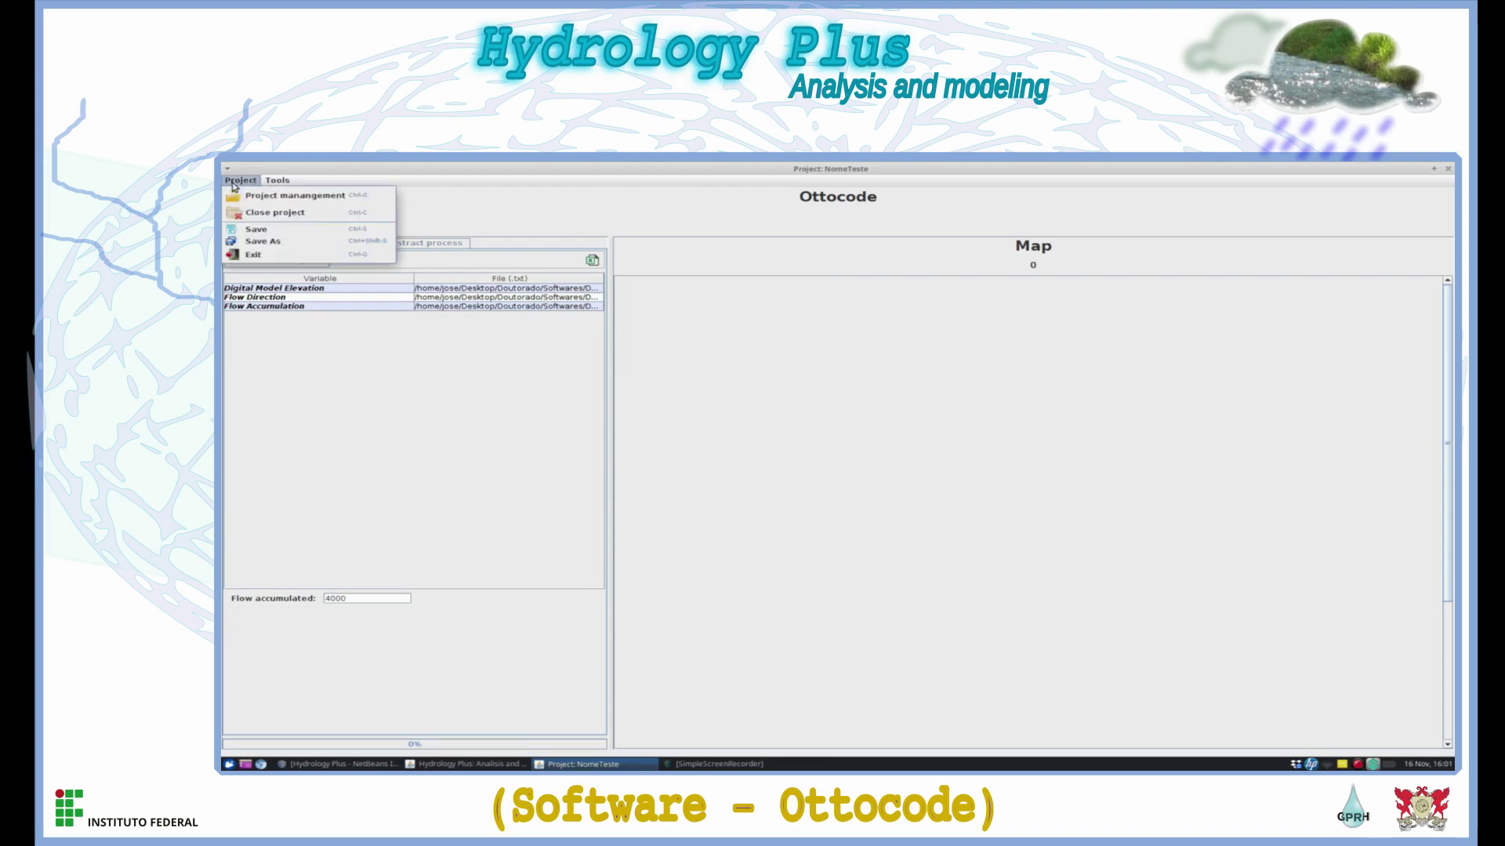
left_click(264, 232)
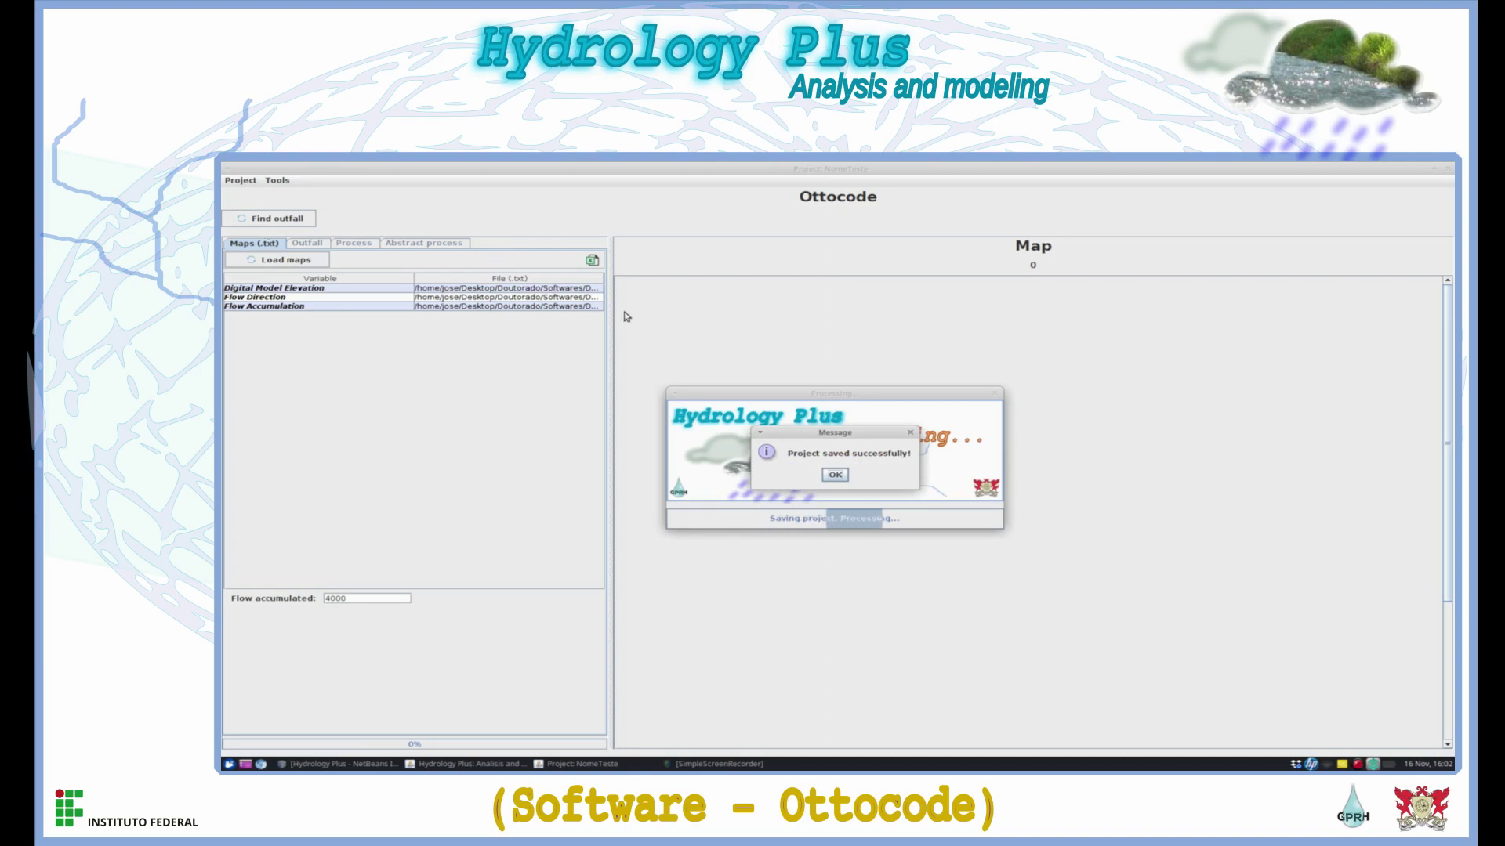
left_click(833, 474)
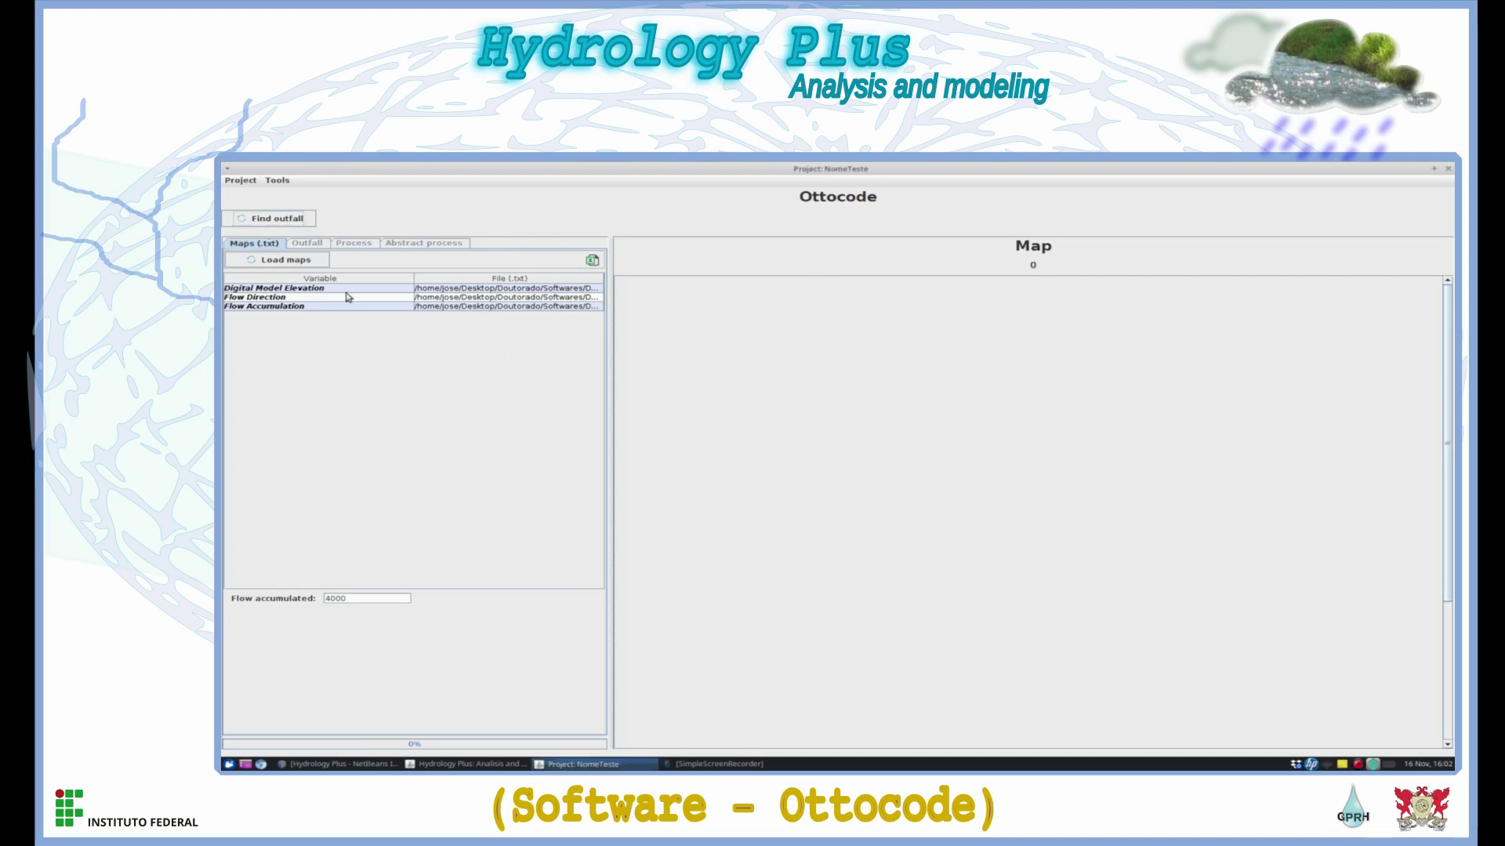
- Load the maps into the project and display the Digital Model Elevation map
left_click(373, 289)
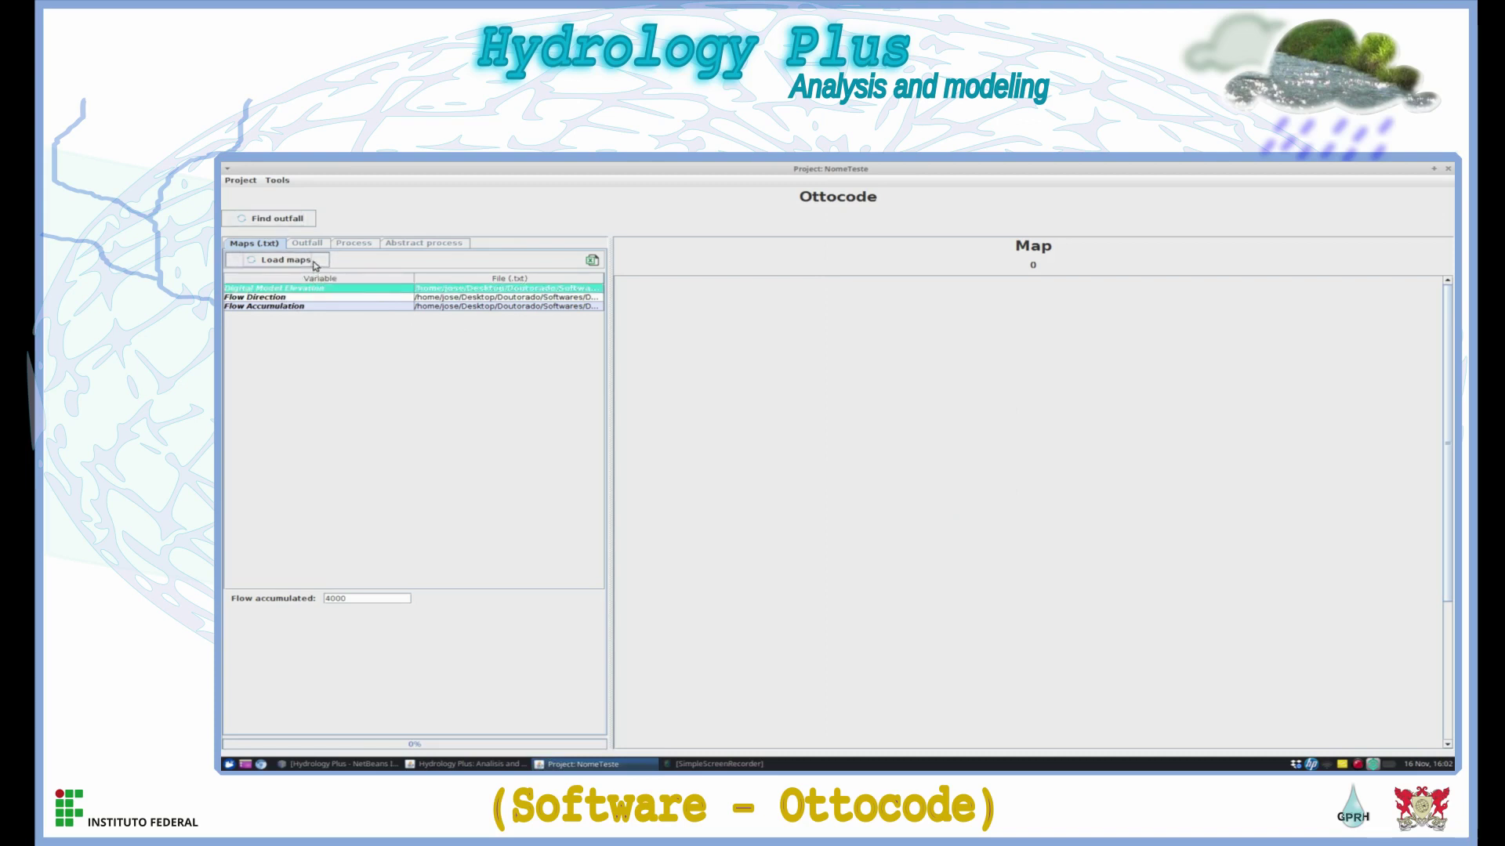
left_click(345, 298)
left_click(356, 290)
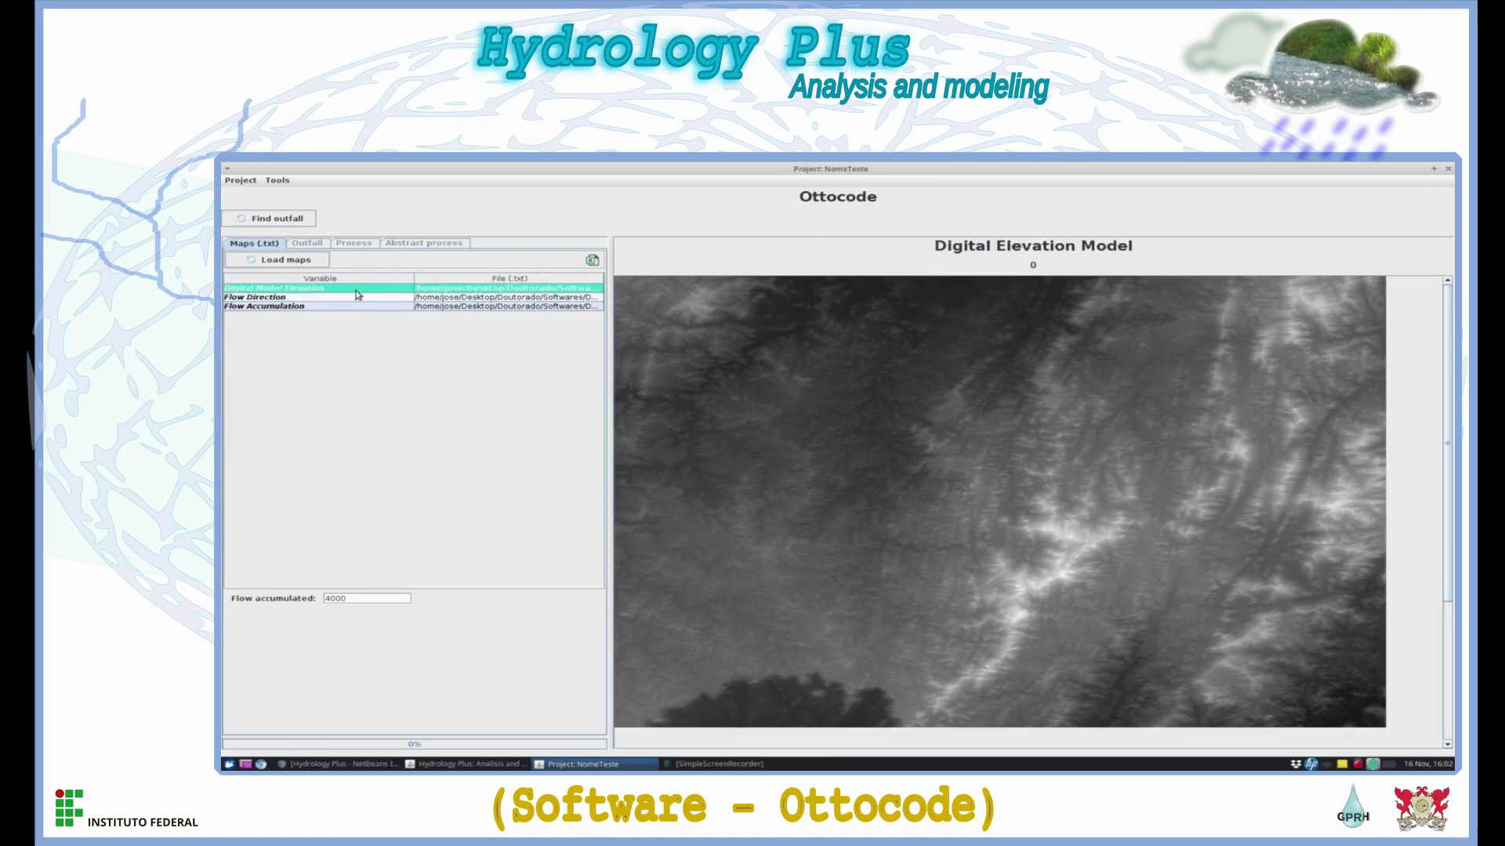
- Compare the loaded Digital Model Elevation, Flow Direction and Flow Accumulation maps by displaying each in turn
mouse_move(1450, 463)
left_mouse_down()
mouse_move(1449, 546)
mouse_move(1448, 460)
left_mouse_up()
left_click(358, 298)
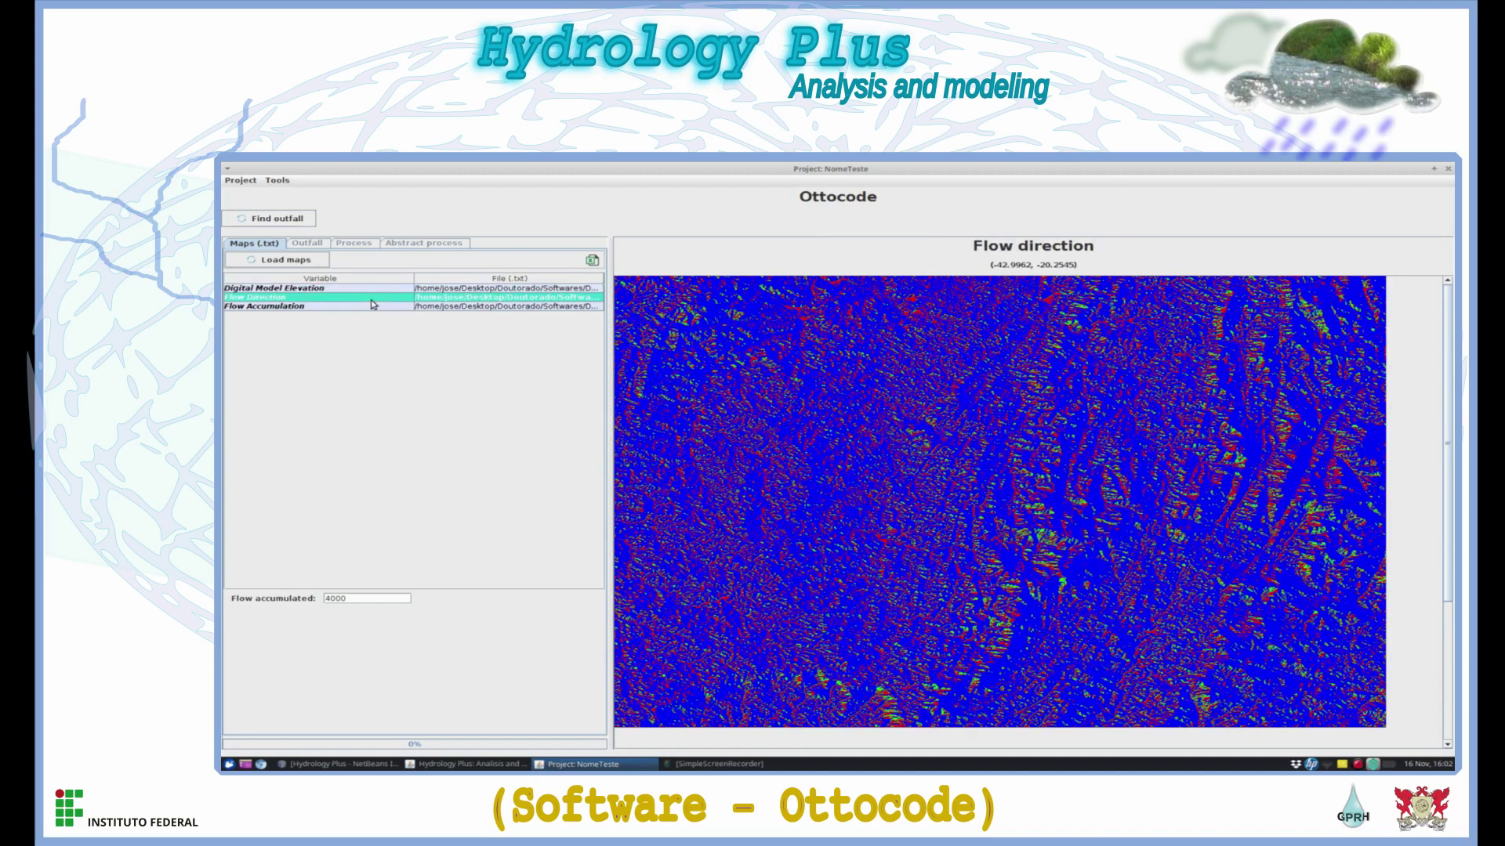
left_click(375, 307)
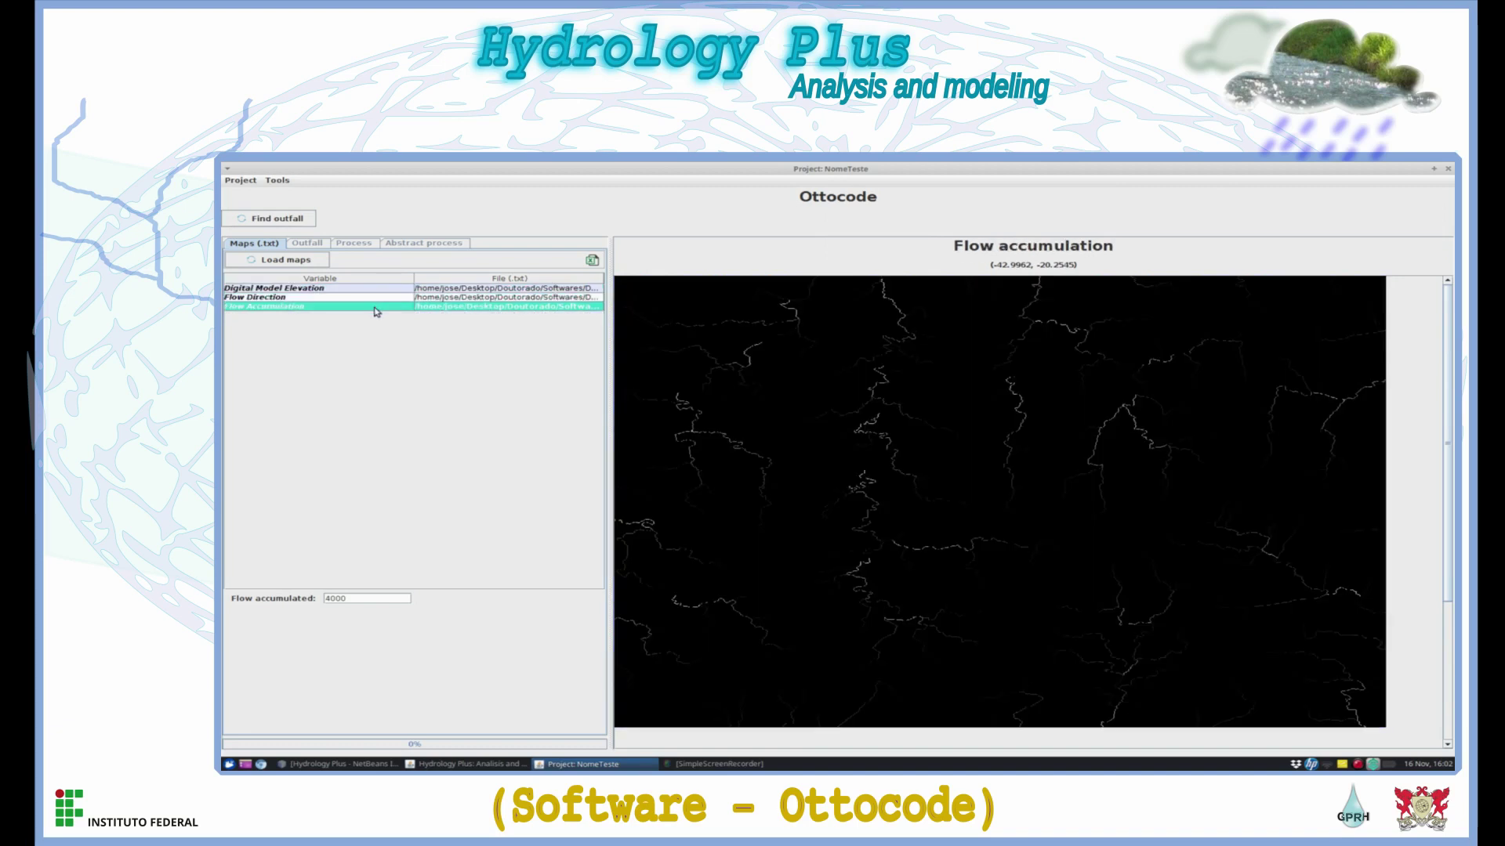
left_click(399, 290)
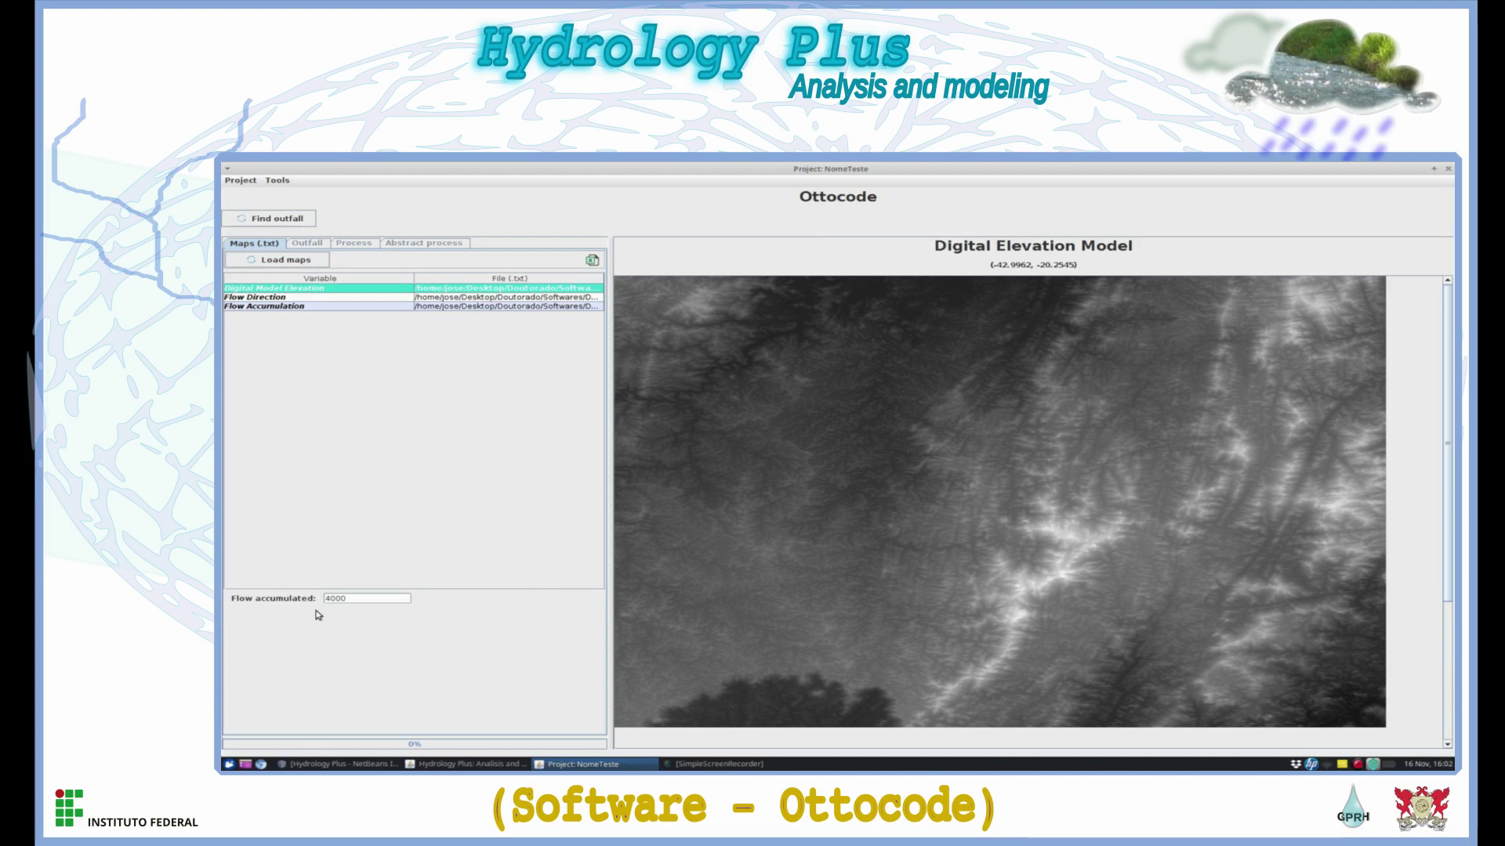
left_click(371, 307)
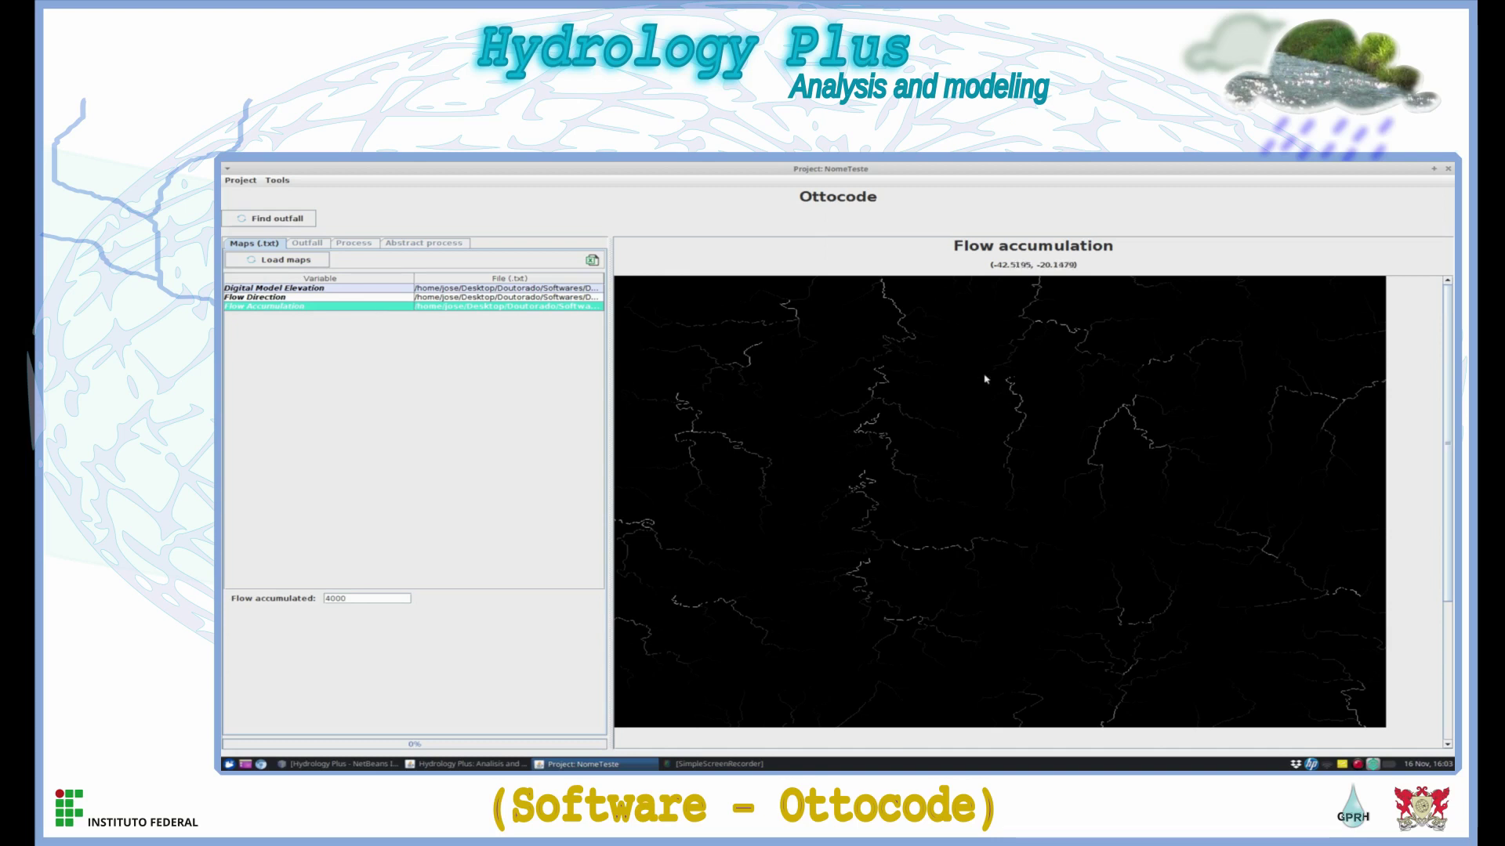
left_click(362, 297)
left_click(351, 306)
left_click(444, 290)
- Find the outfalls on the elevation map using a flow accumulated value of 4000
left_click(358, 597)
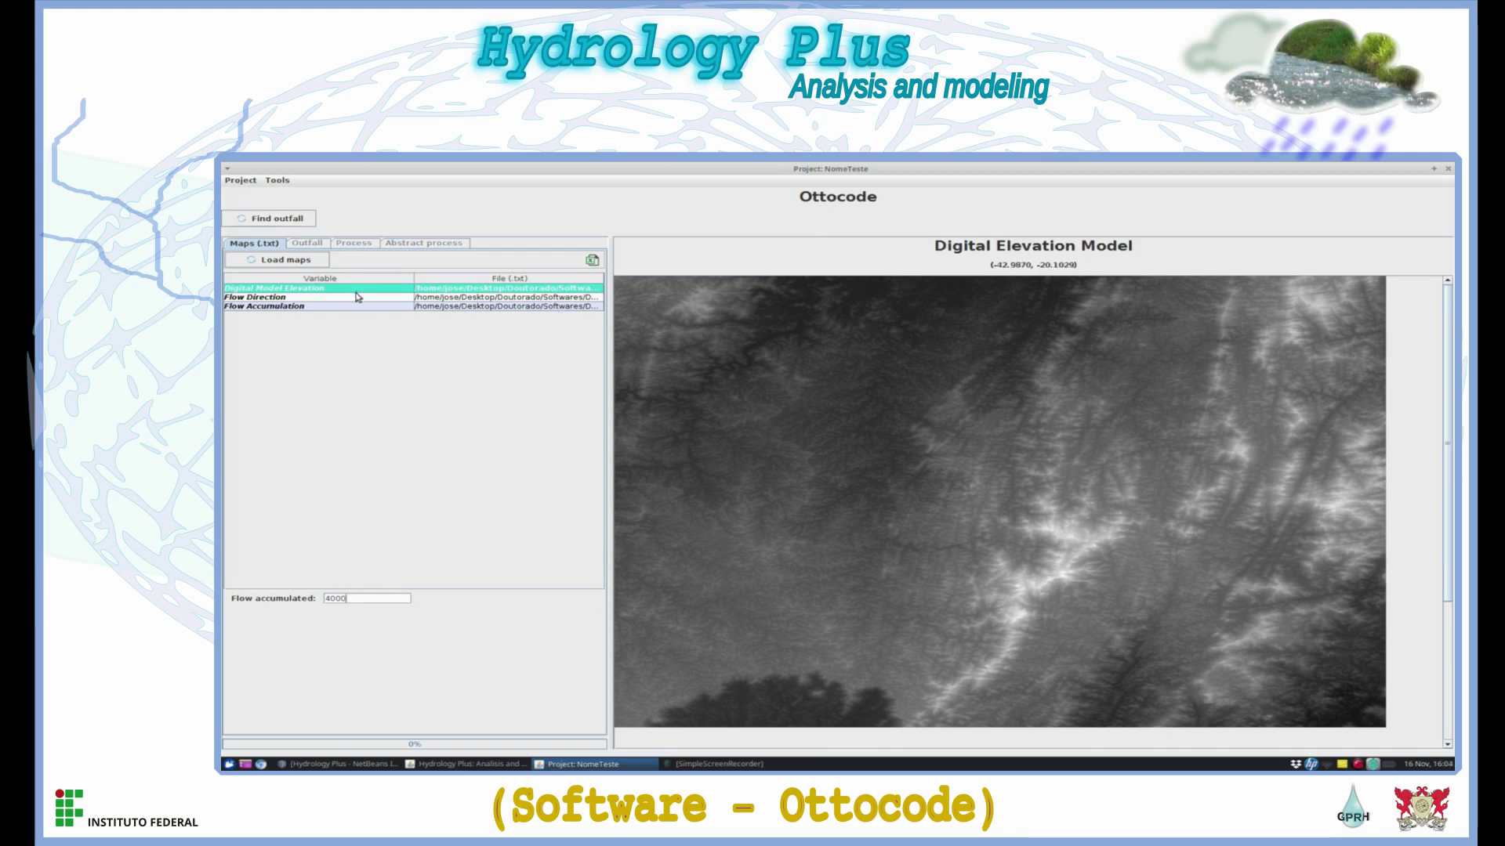
left_click(300, 226)
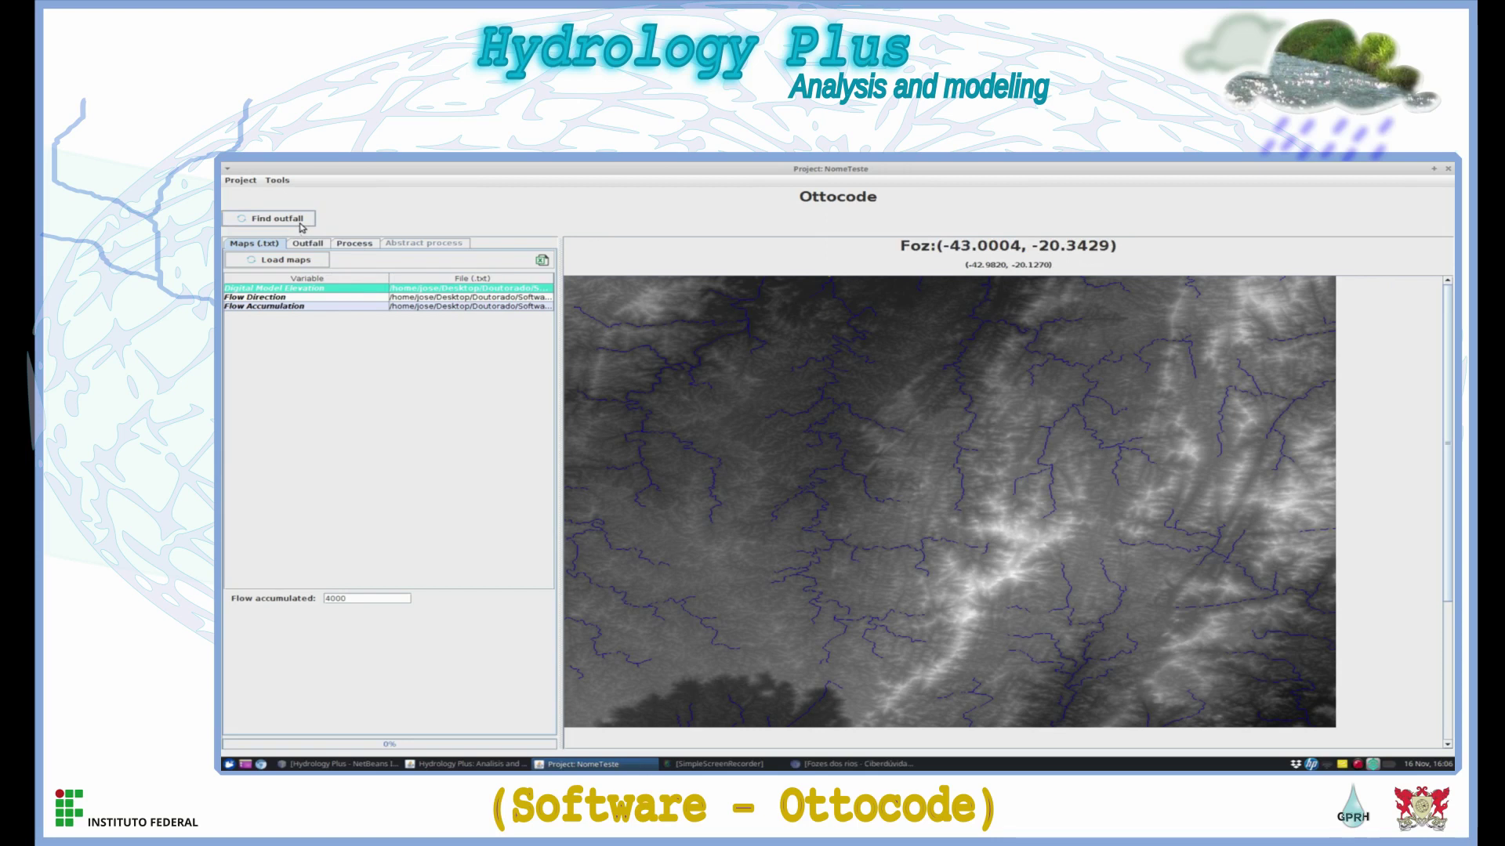
- Show the outfall list and view the points (-43.0004, -20.3429) and (-43.0004, -20.5504)
left_click(300, 226)
left_click(309, 290)
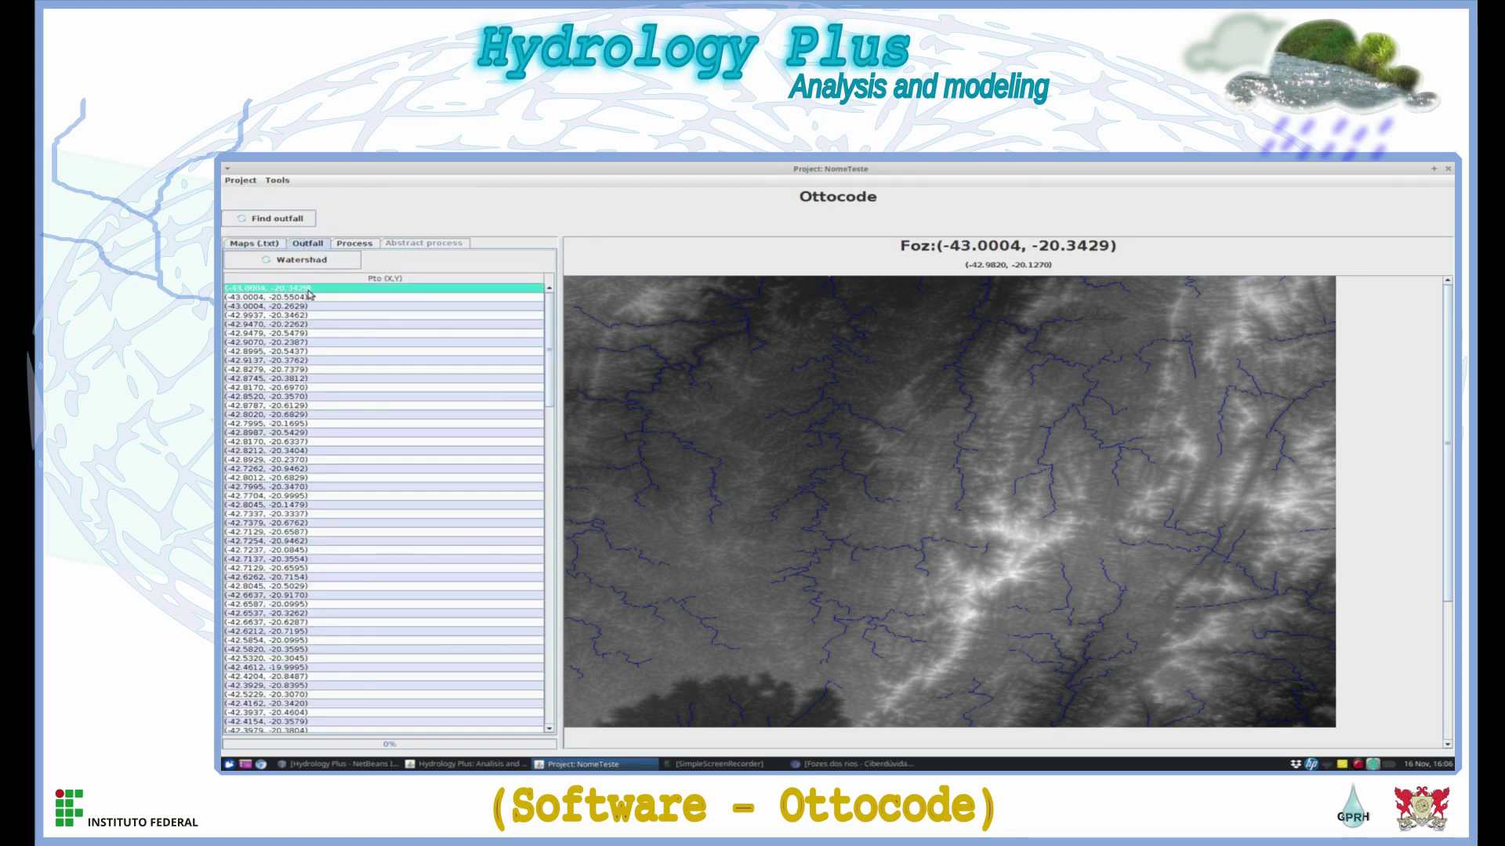
left_click(348, 298)
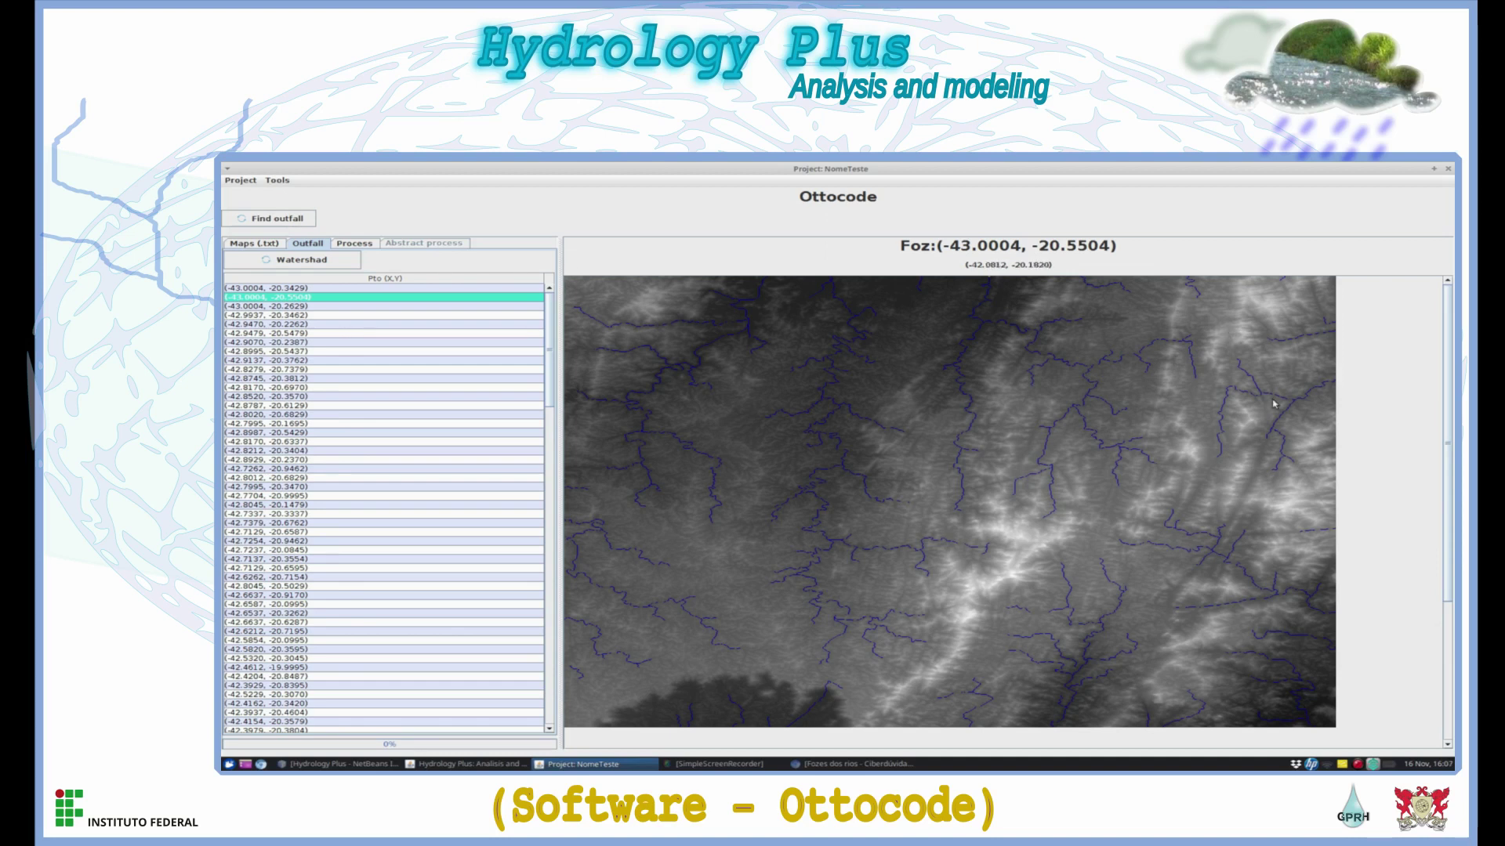
- View the outfall (-42.4162, -20.3579) from the end of the outfall list on the elevation map
left_click_drag(550, 326, 550, 557)
left_click(325, 522)
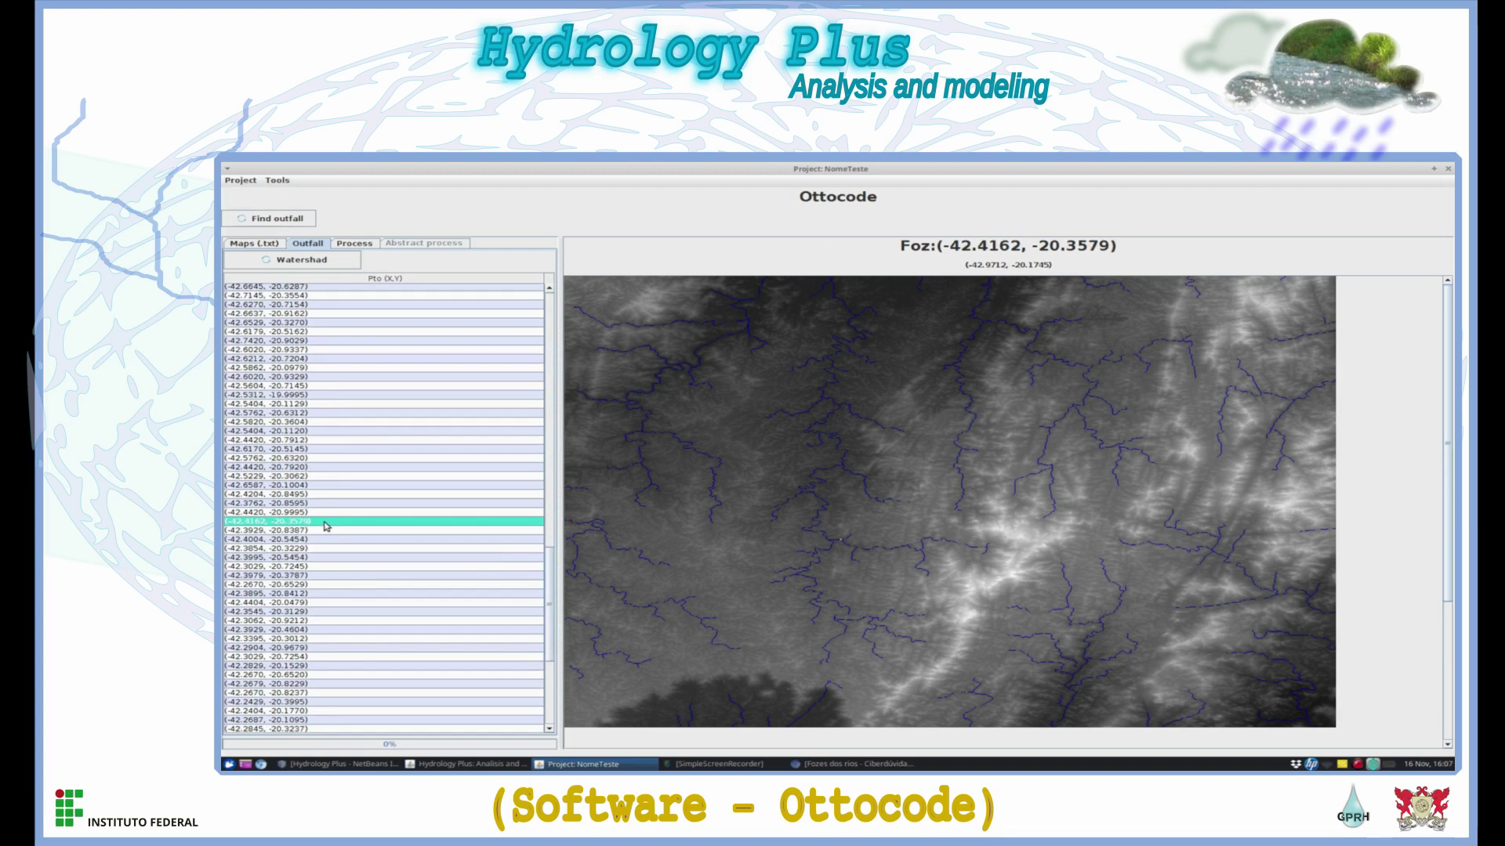
left_click_drag(554, 589, 548, 313)
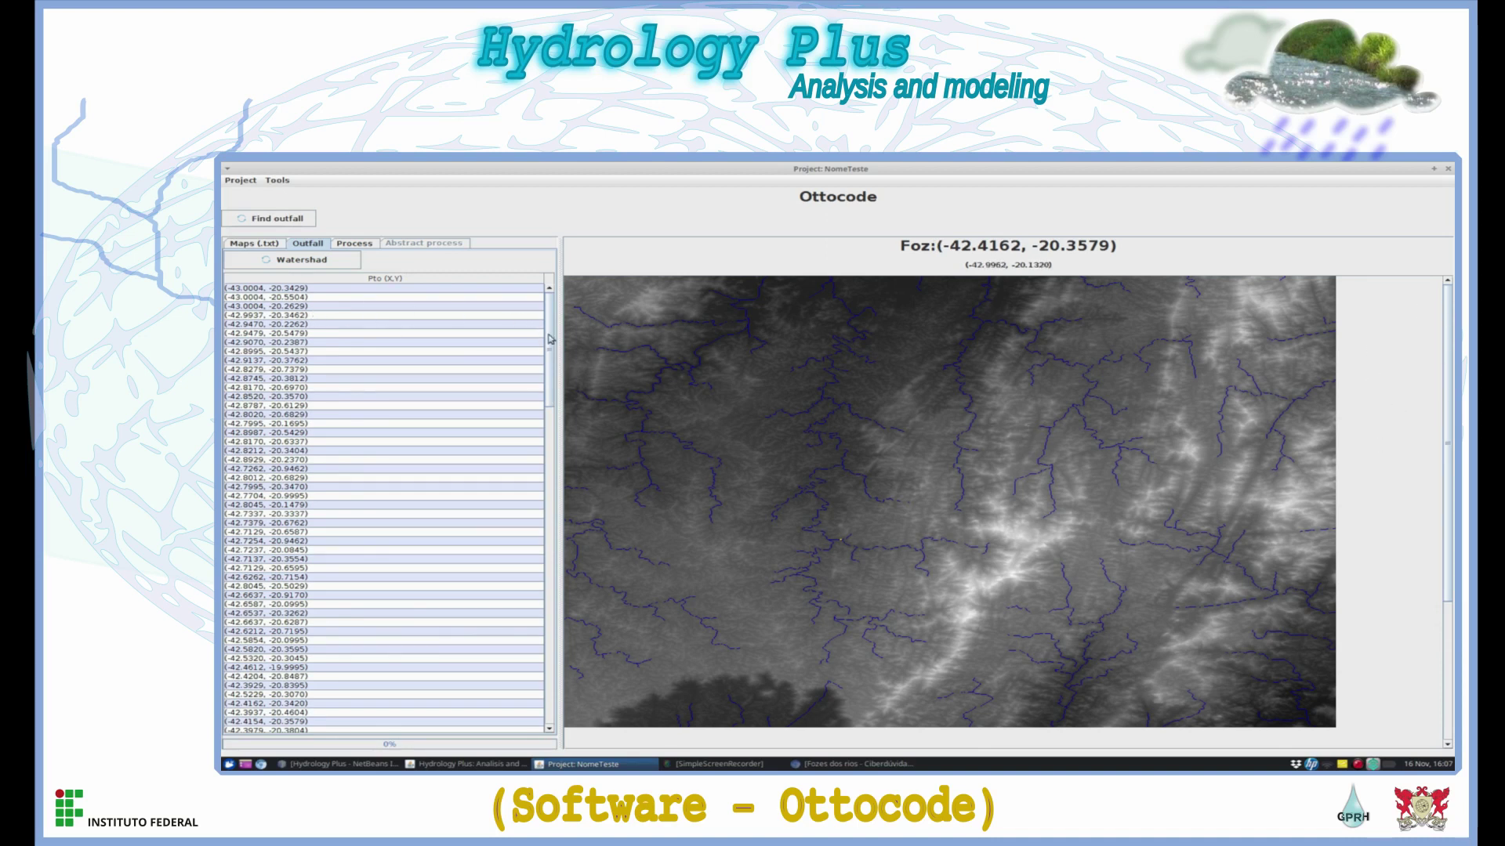
- Examine several outfalls on the map, including (-42.8012, -20.6829) and (-42.8987, -20.5429), and compare (-43.0004, -20.3429) with (-43.0004, -20.5504)
left_click(388, 307)
left_click(391, 334)
left_click(402, 378)
left_click(405, 387)
left_click(407, 423)
left_click(359, 452)
left_click(368, 478)
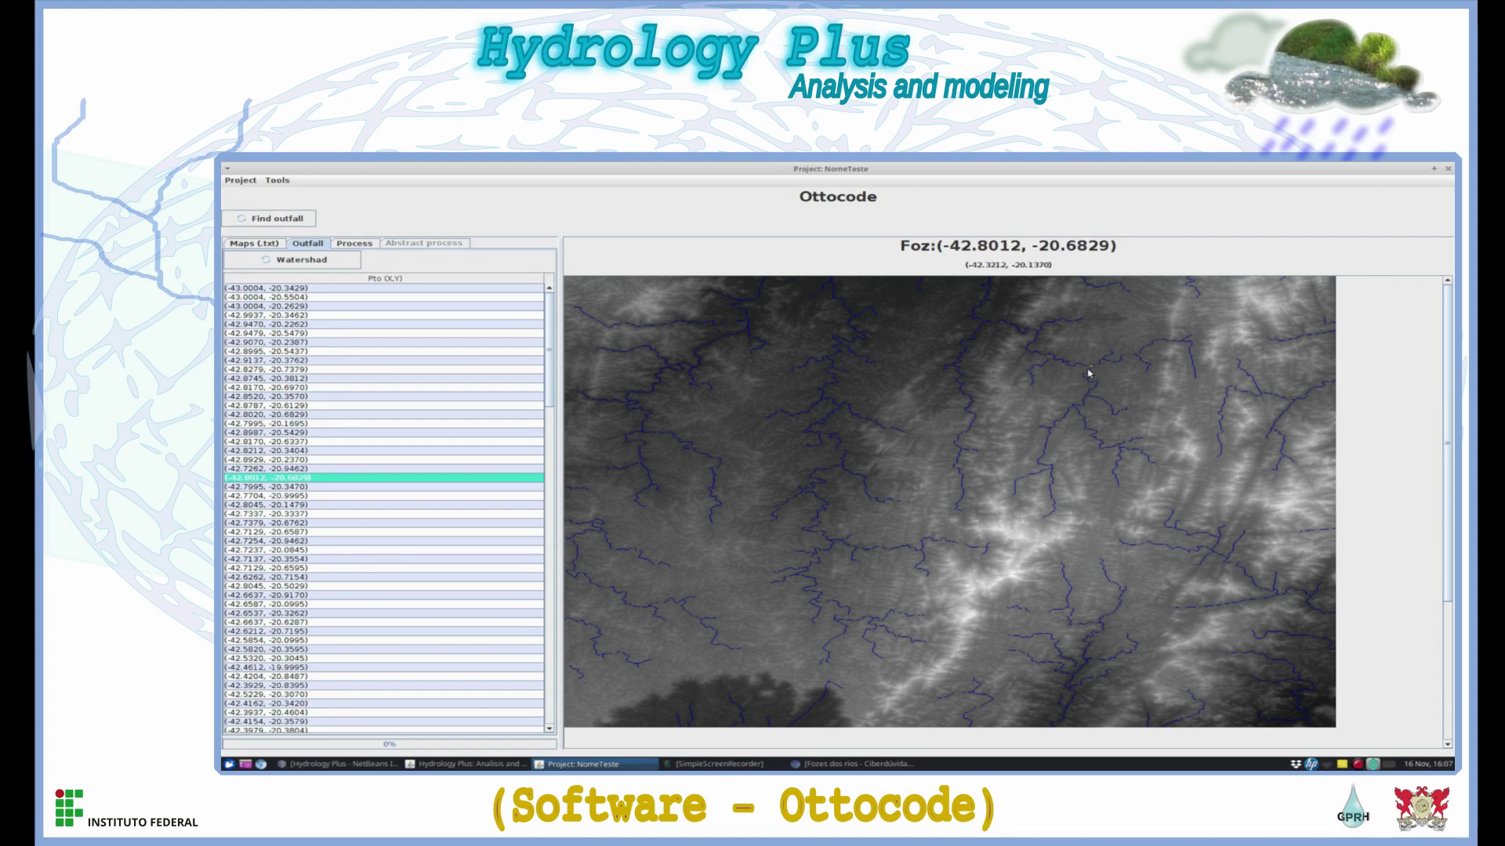
left_click(421, 434)
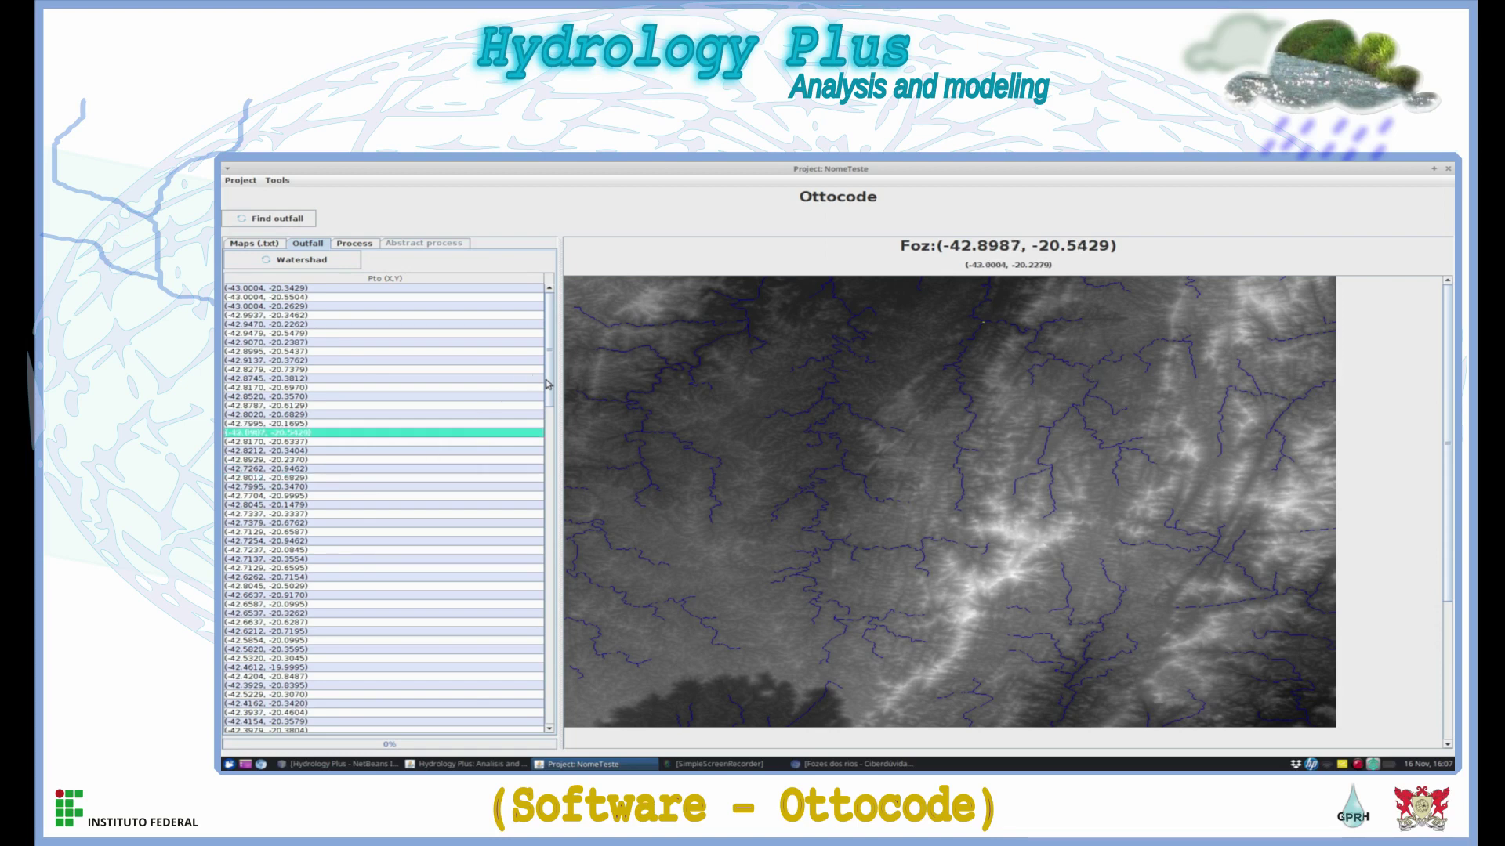
left_click(336, 290)
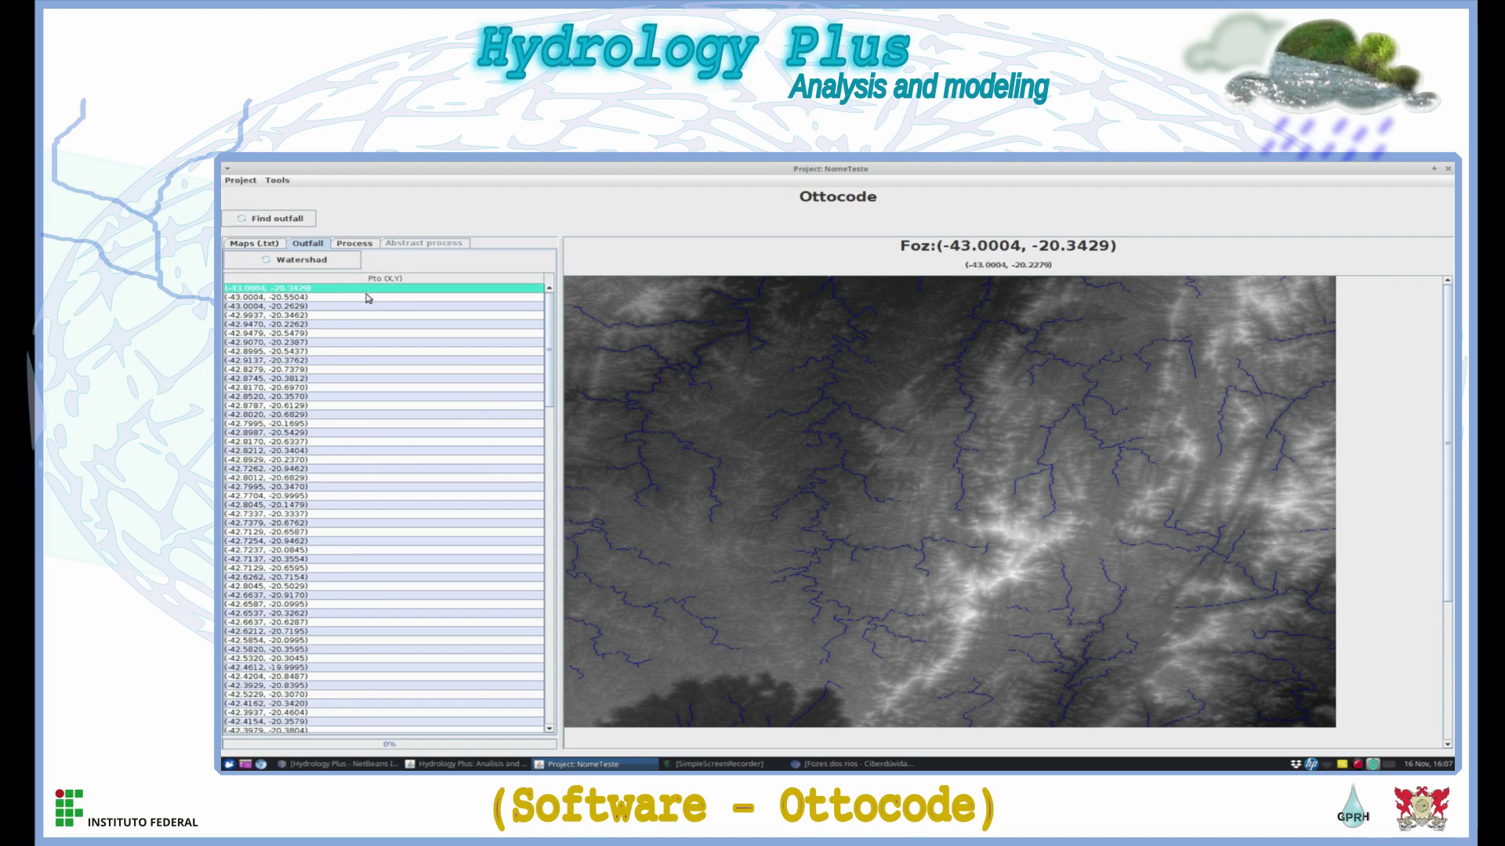
left_click(362, 299)
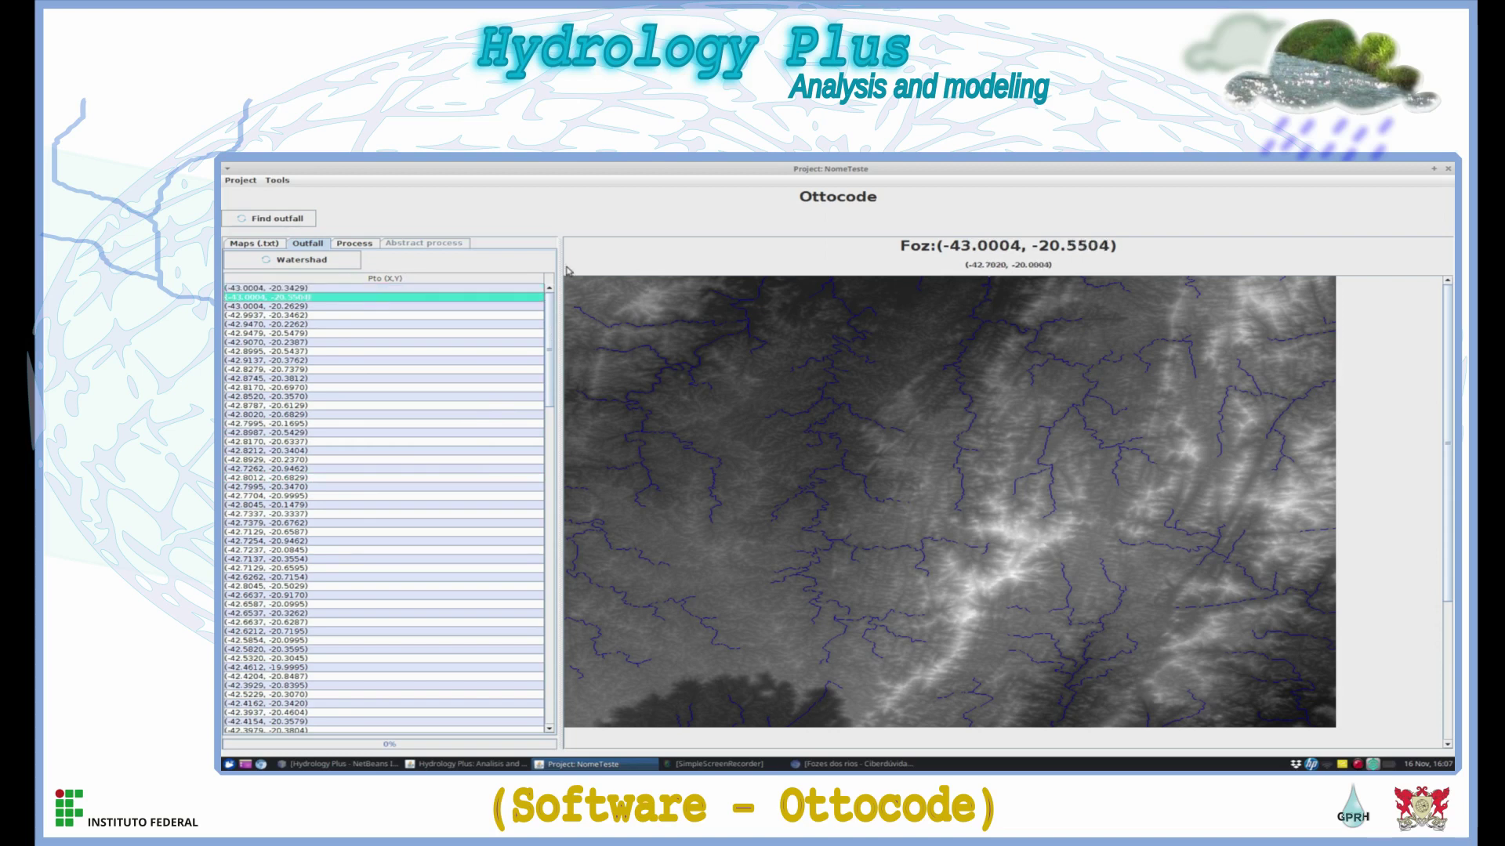
- Generate the watersheds for the outfall (-43.0004, -20.3429) using 764 as the outfall ottocode
left_click(418, 289)
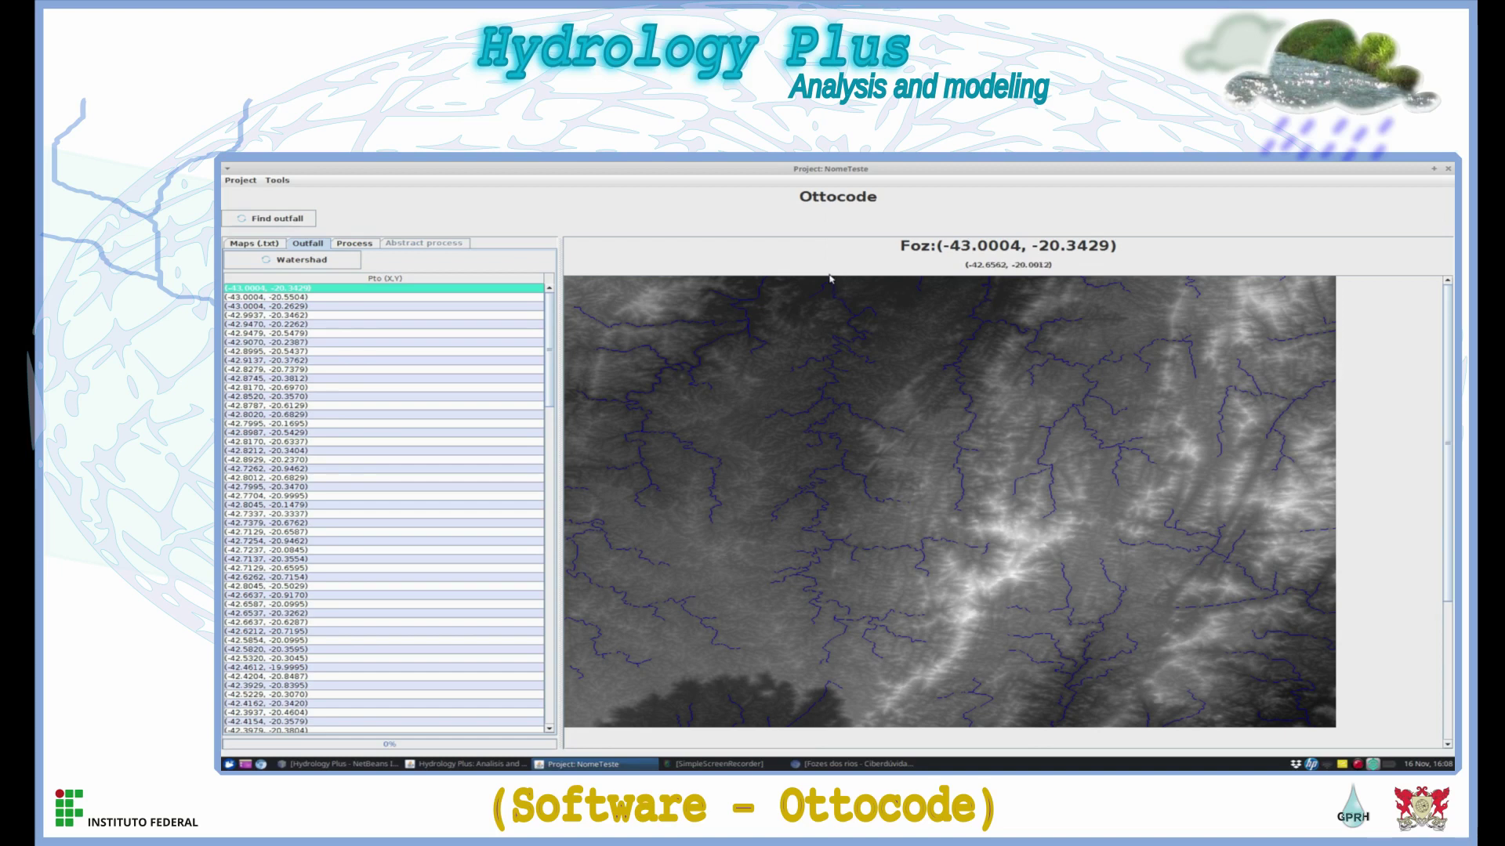
left_click(318, 265)
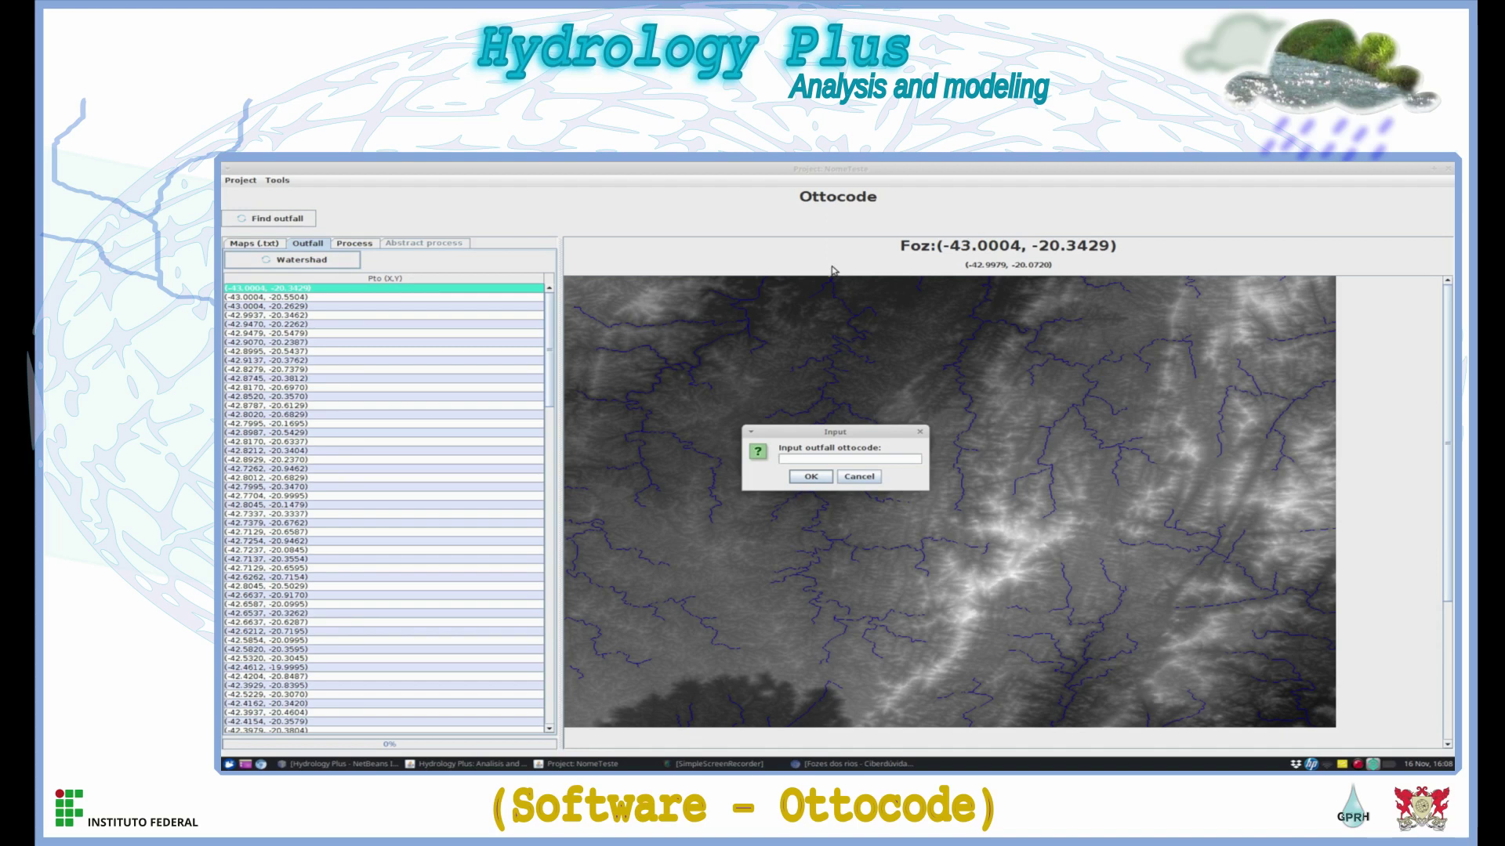
type("764")
left_click(812, 476)
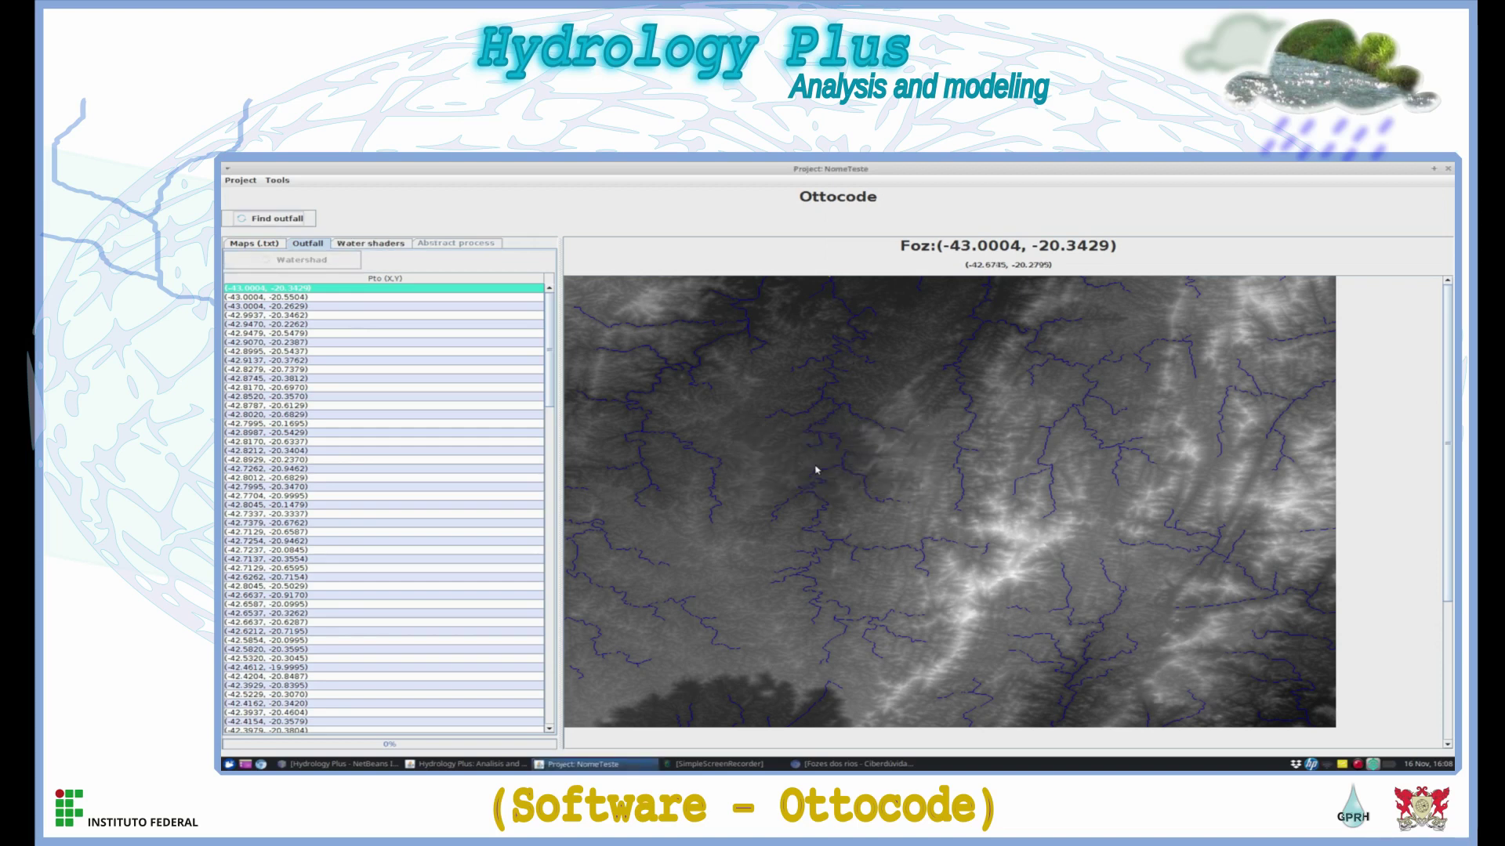
- Show the coded watershed list and examine the first three 764 reaches, at 0.000, 1.018 and 14.255 km from the outfall
left_click(367, 246)
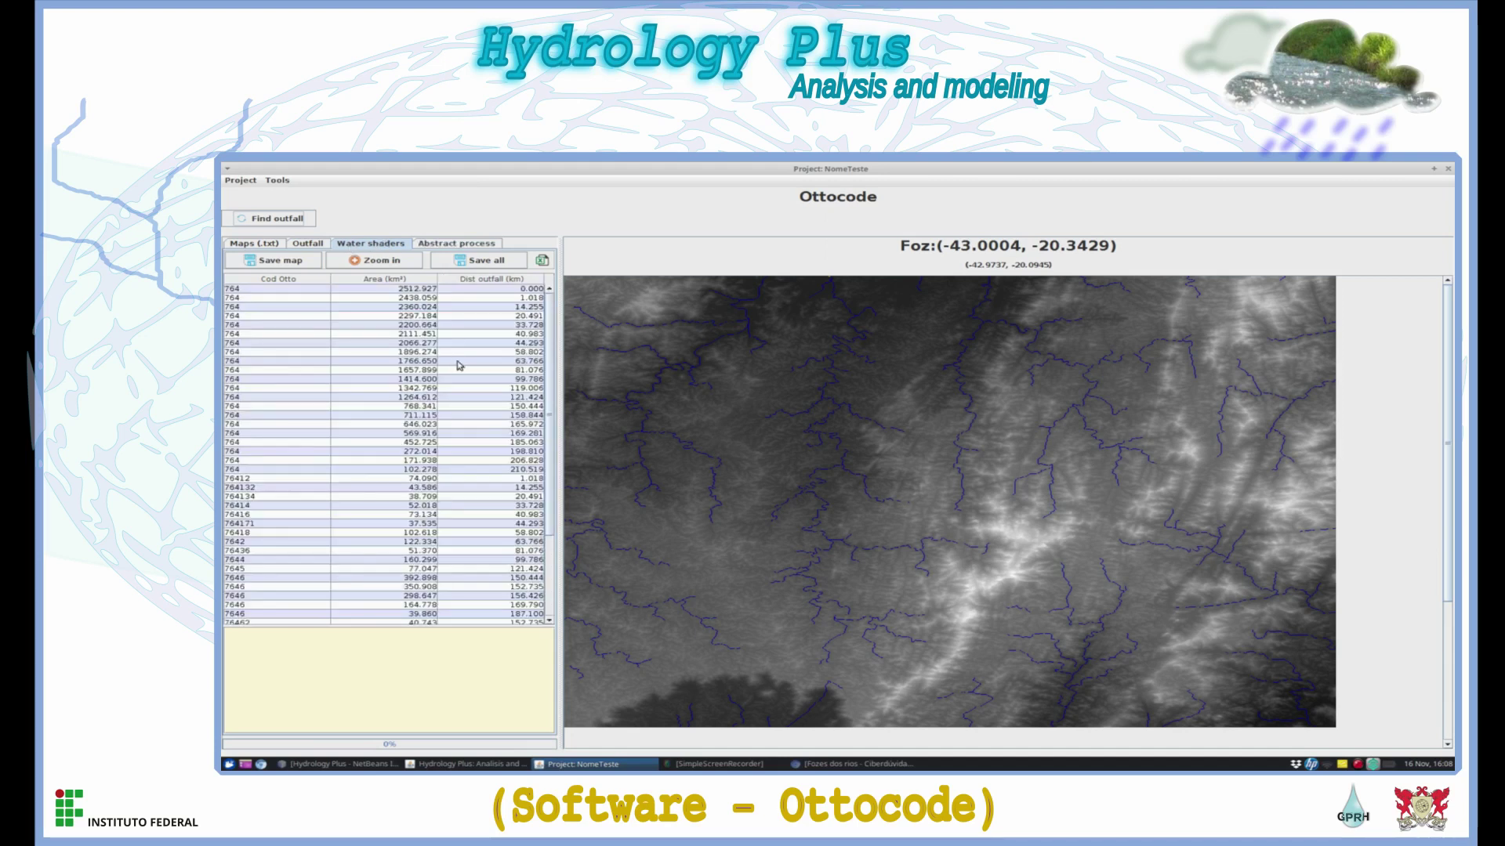
left_click(406, 290)
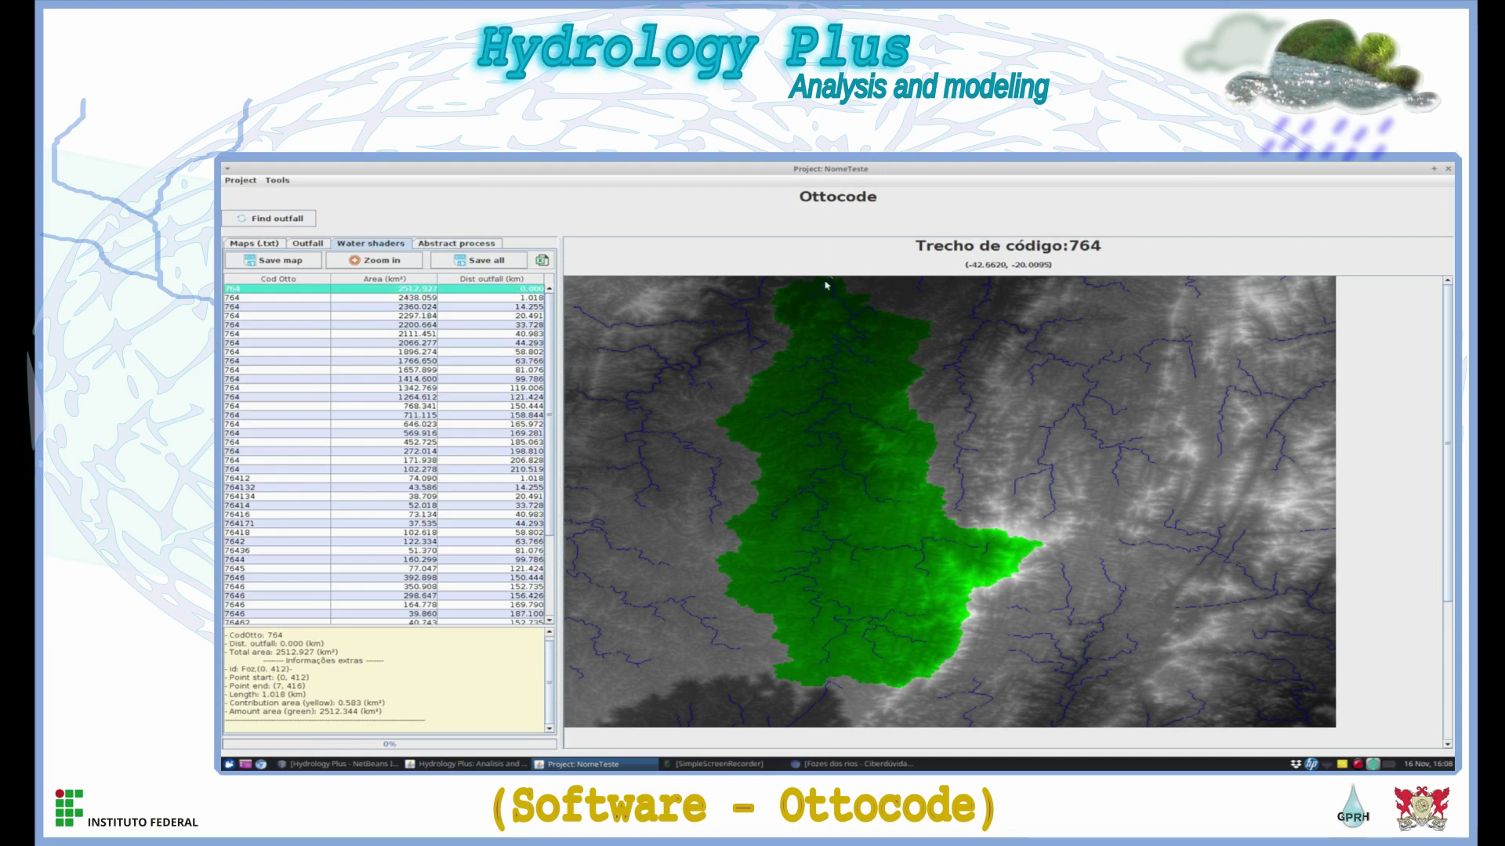
left_click(410, 299)
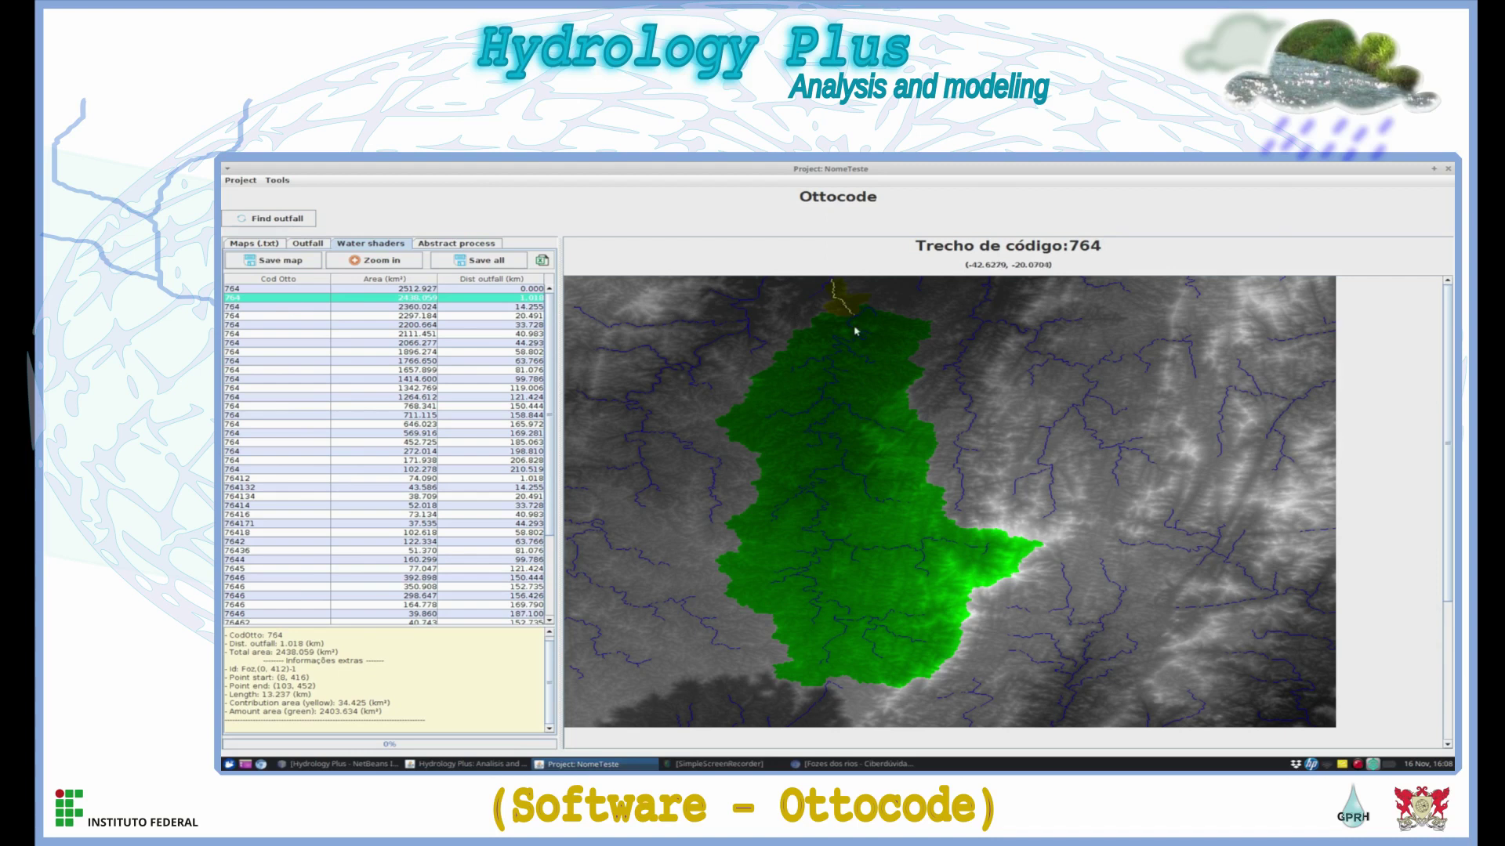
left_click(265, 307)
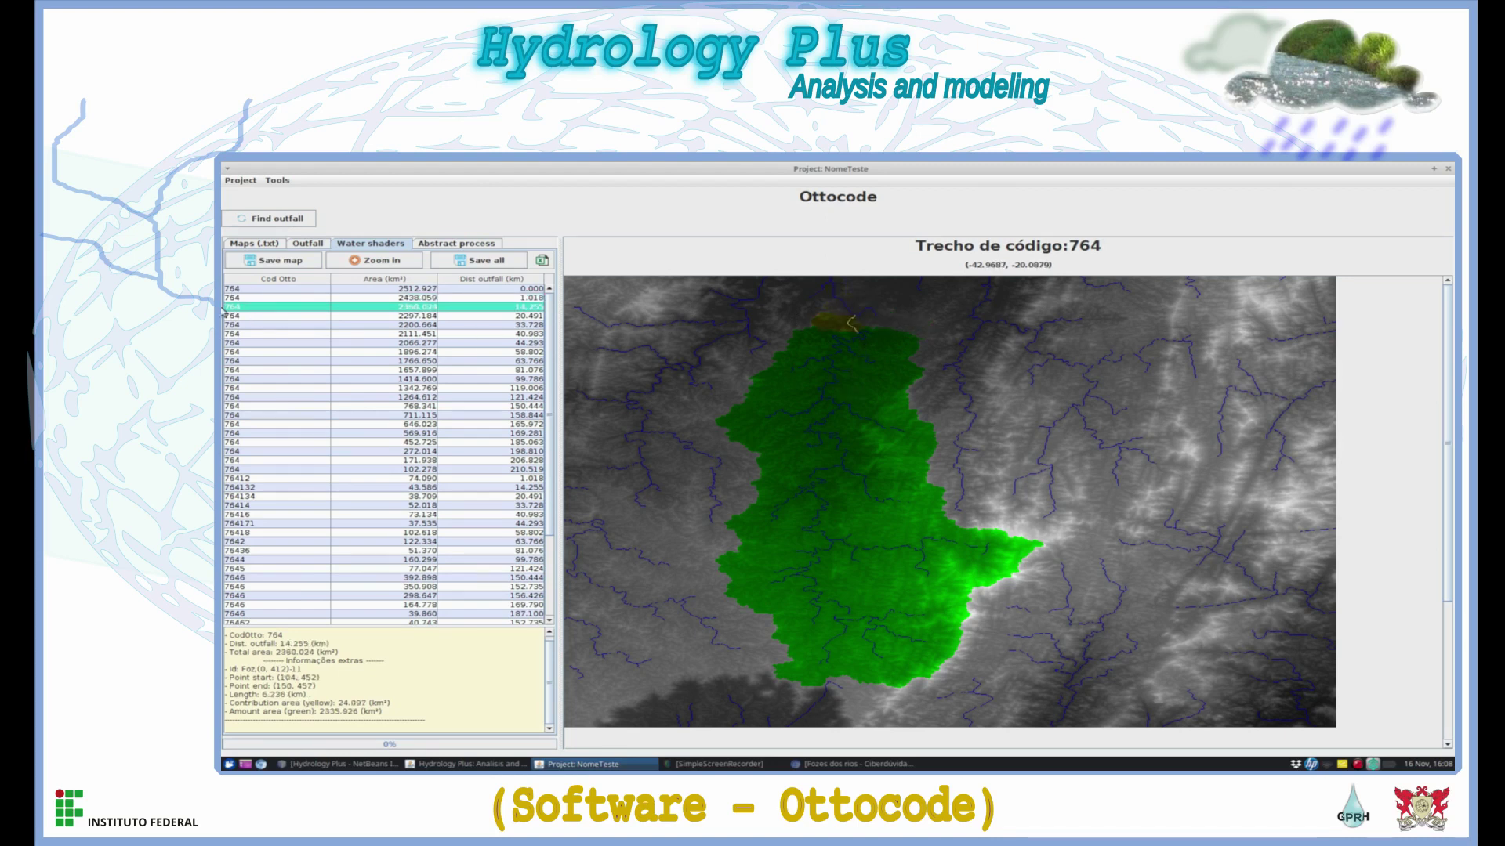
- Step upstream through the 764 reaches to the one 150.444 km from the outfall, comparing it with the reach at 121.424 km
key("Down")
key("Down")
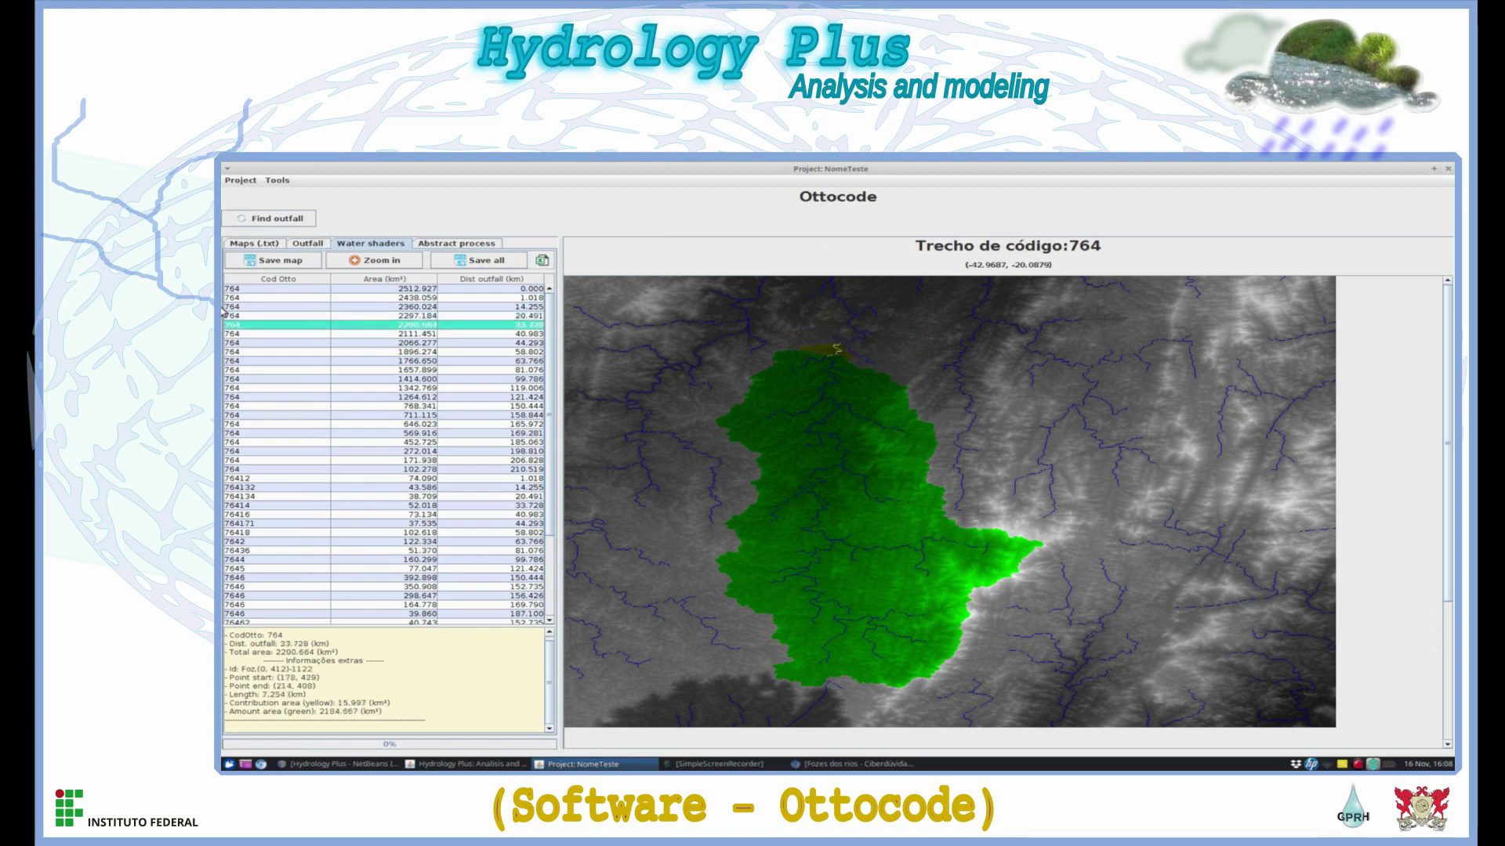
key("Down")
key("Down")
key("Down")
key("Down")
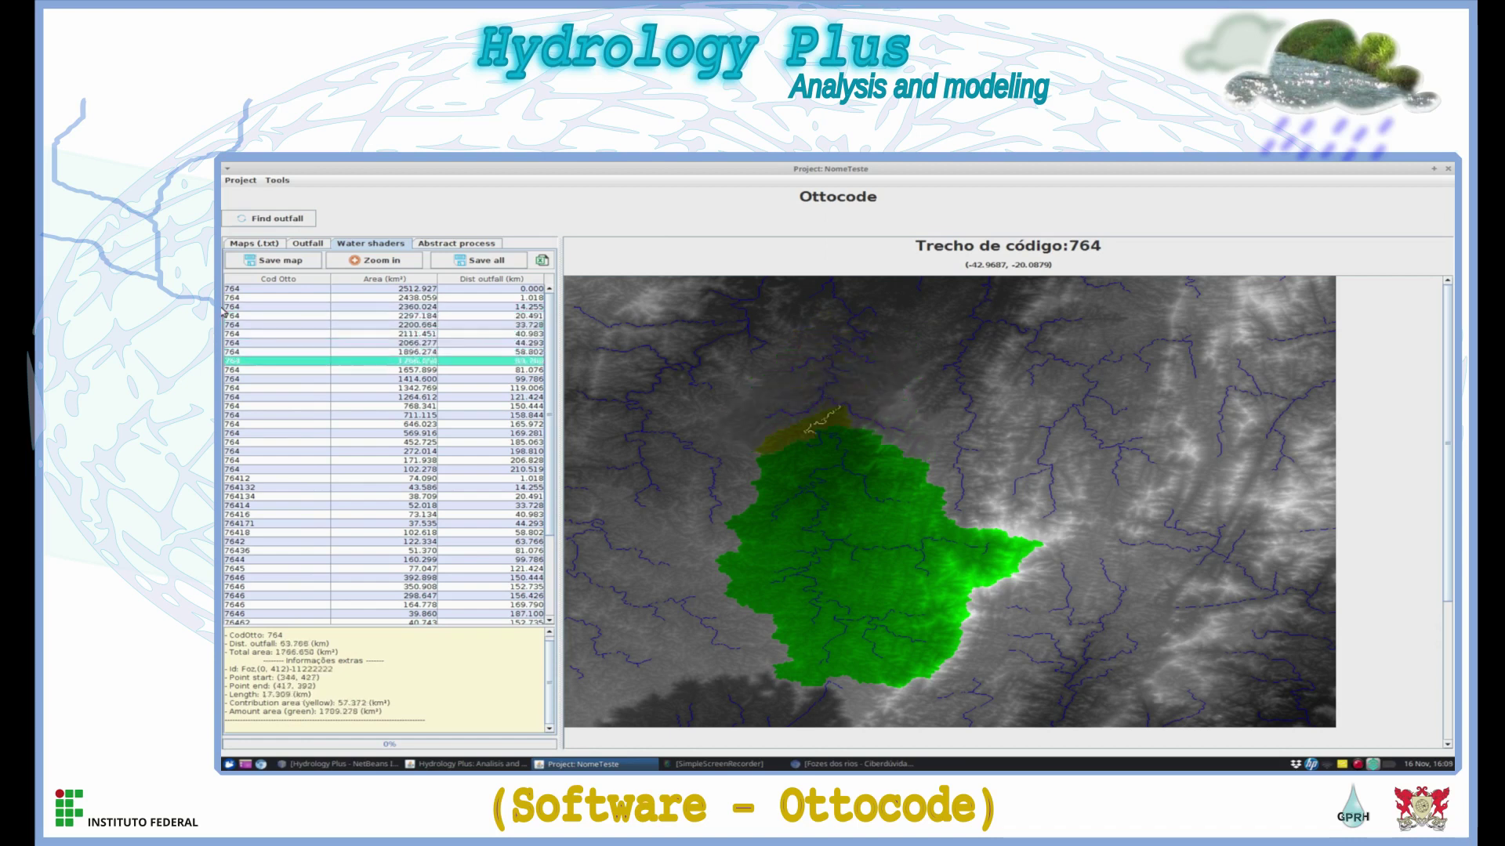
key("Down")
key("Down")
key("Down")
key("Down")
key("Down")
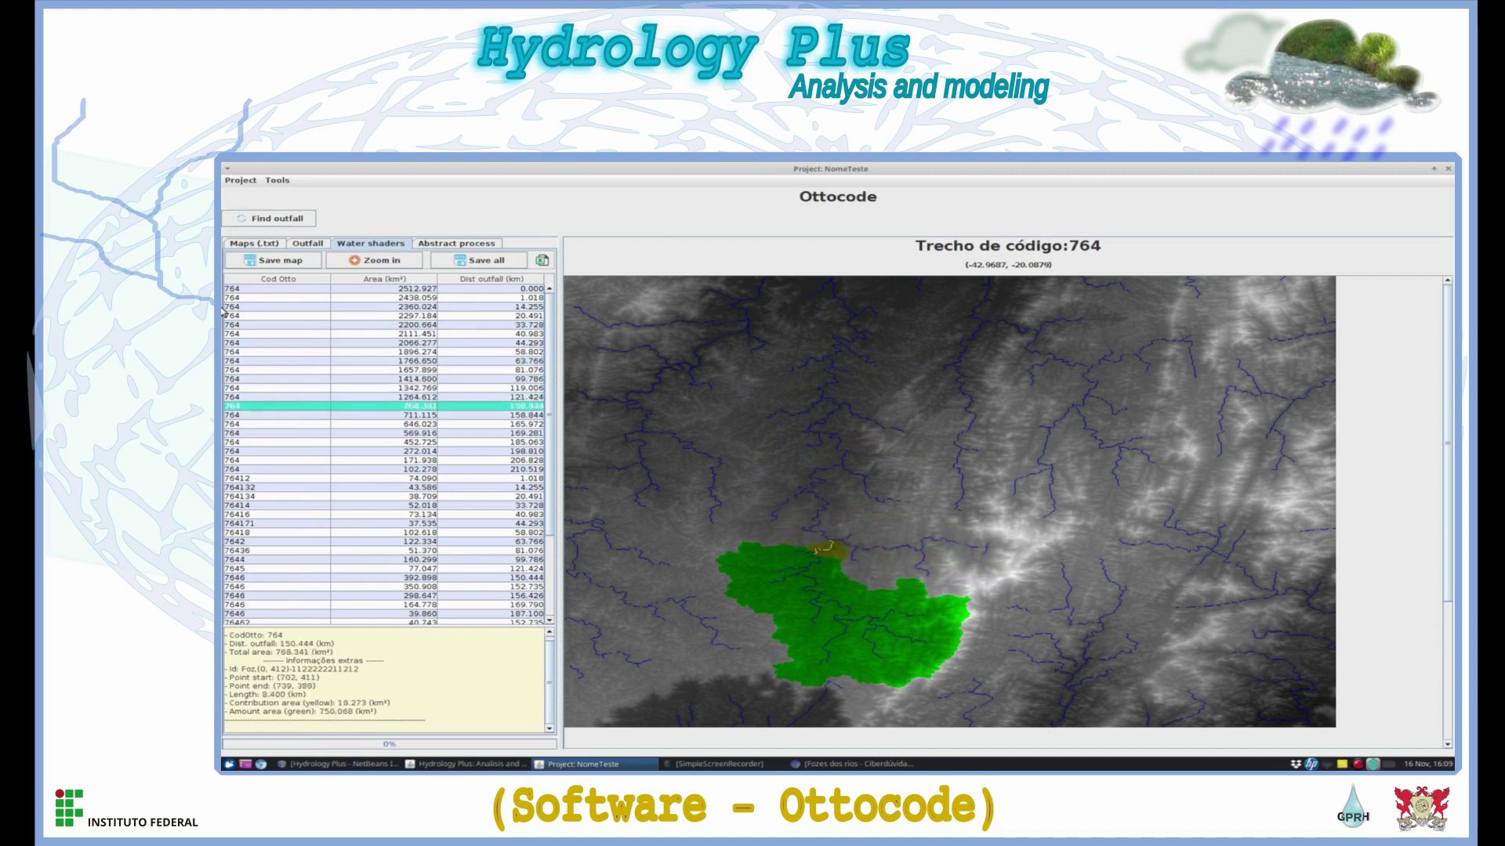
key("Up")
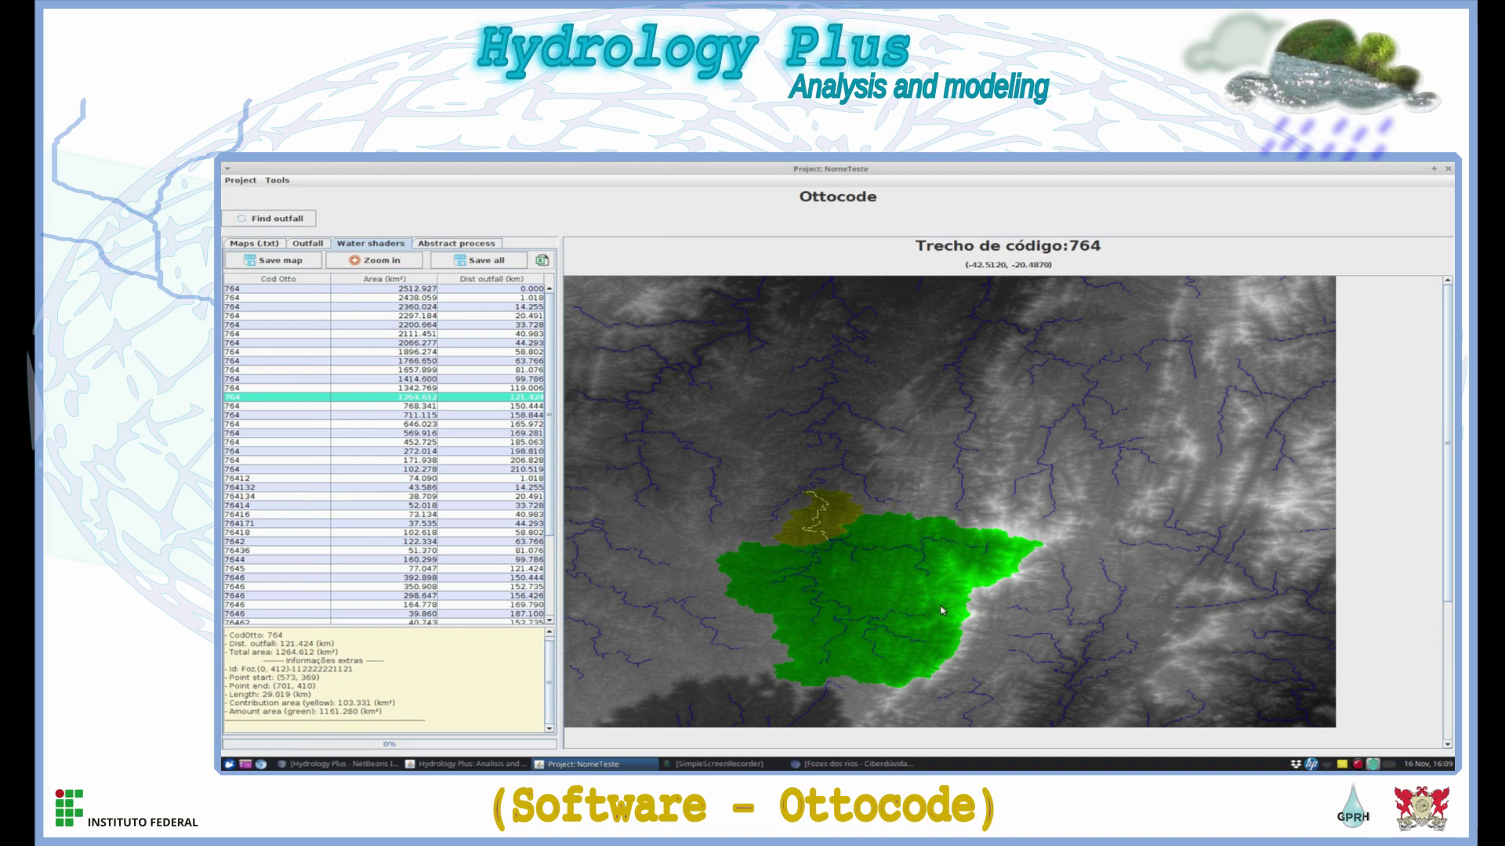
key("Down")
key("Down")
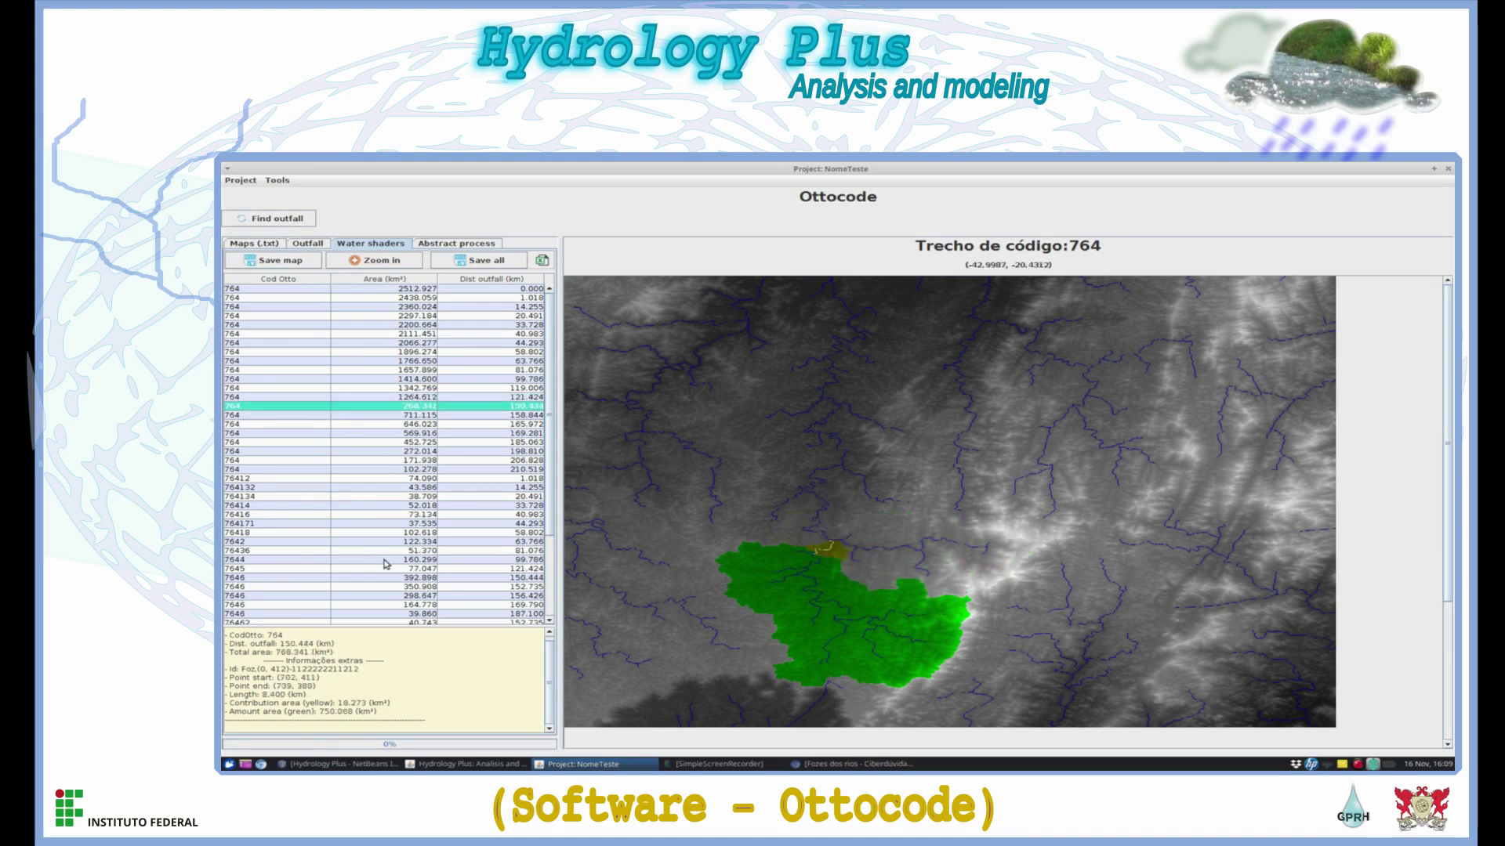
- Examine reach 76414, highlighting its total area, Id and green area in the details, and zoom in on its watershed
left_click(268, 508)
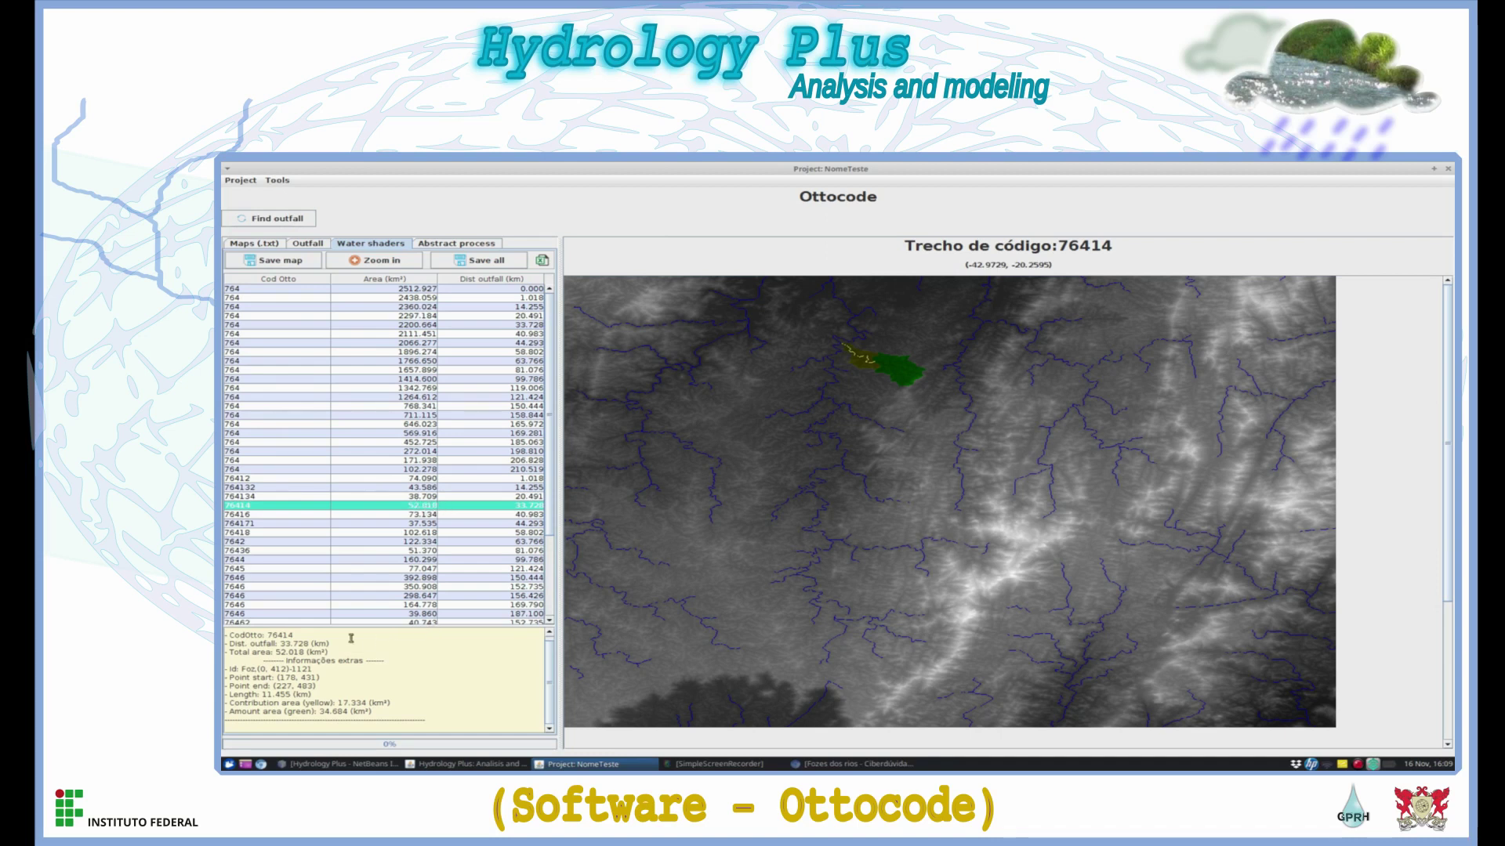
left_click_drag(310, 653, 223, 653)
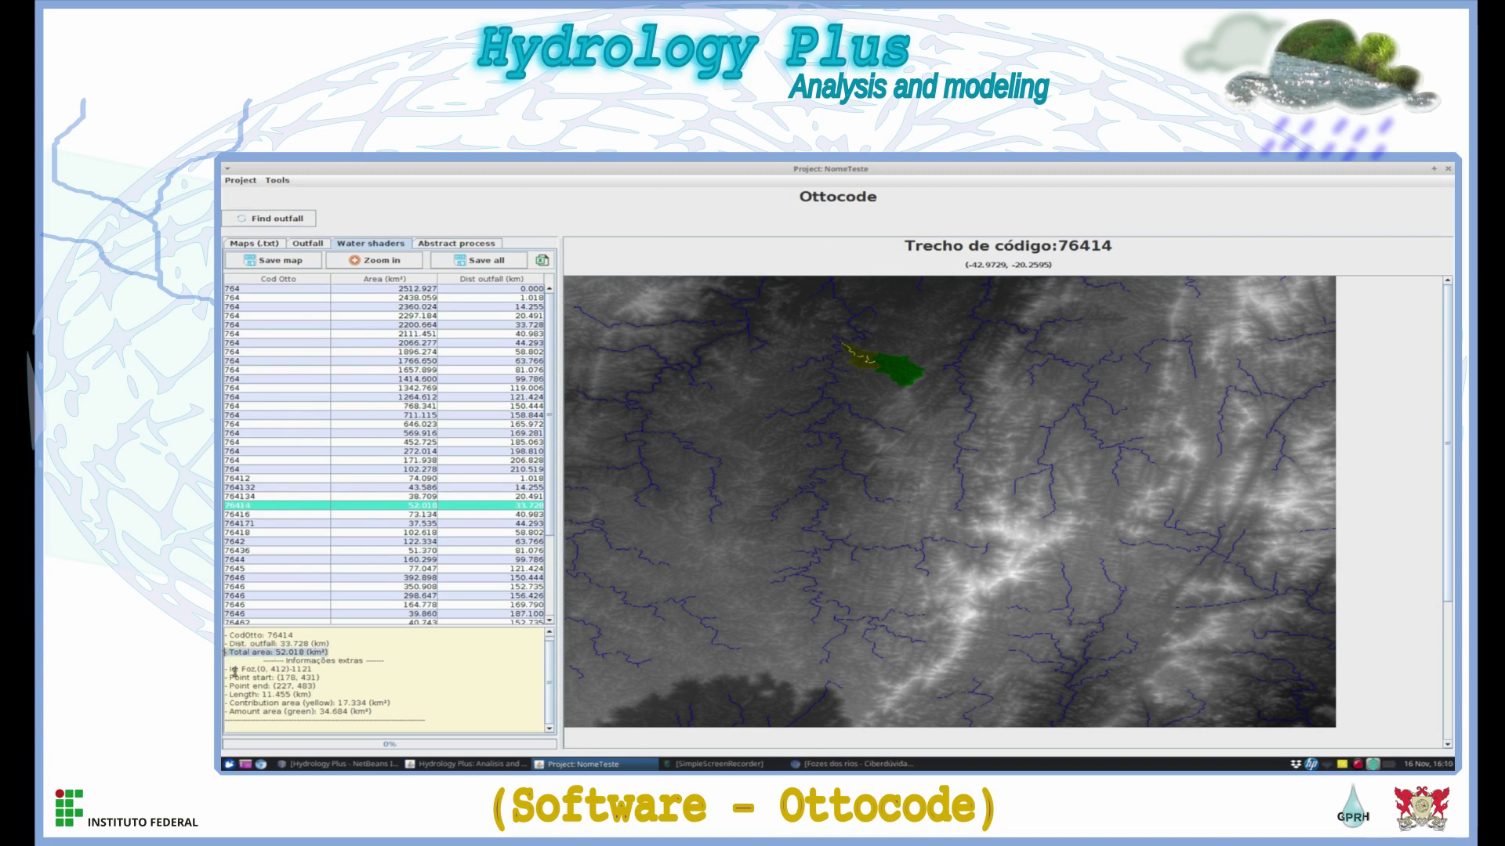
left_click_drag(313, 671, 225, 671)
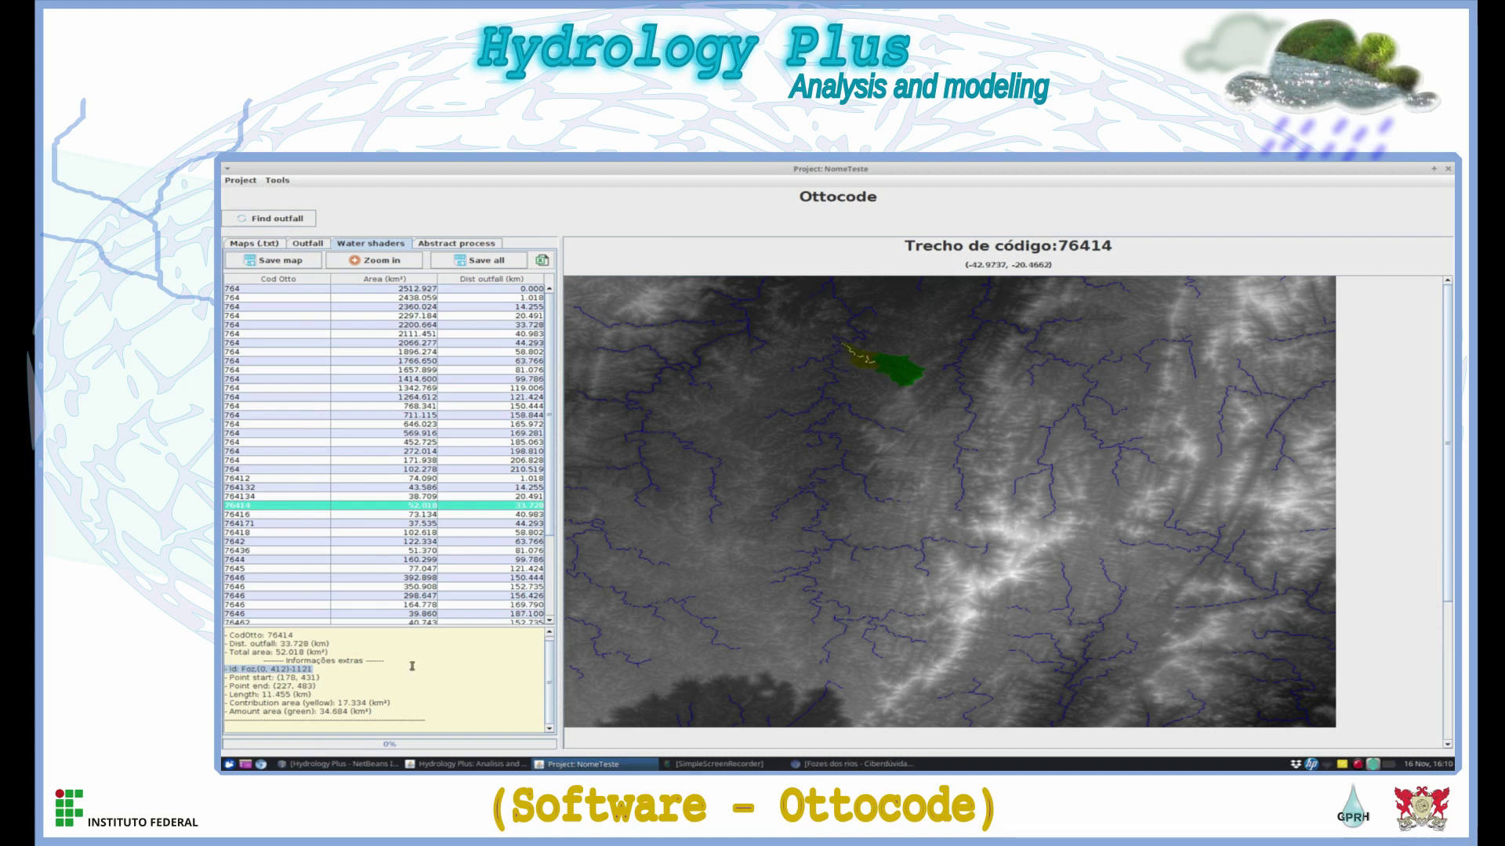
mouse_move(229, 695)
left_mouse_down()
mouse_move(450, 711)
mouse_move(250, 712)
left_mouse_up()
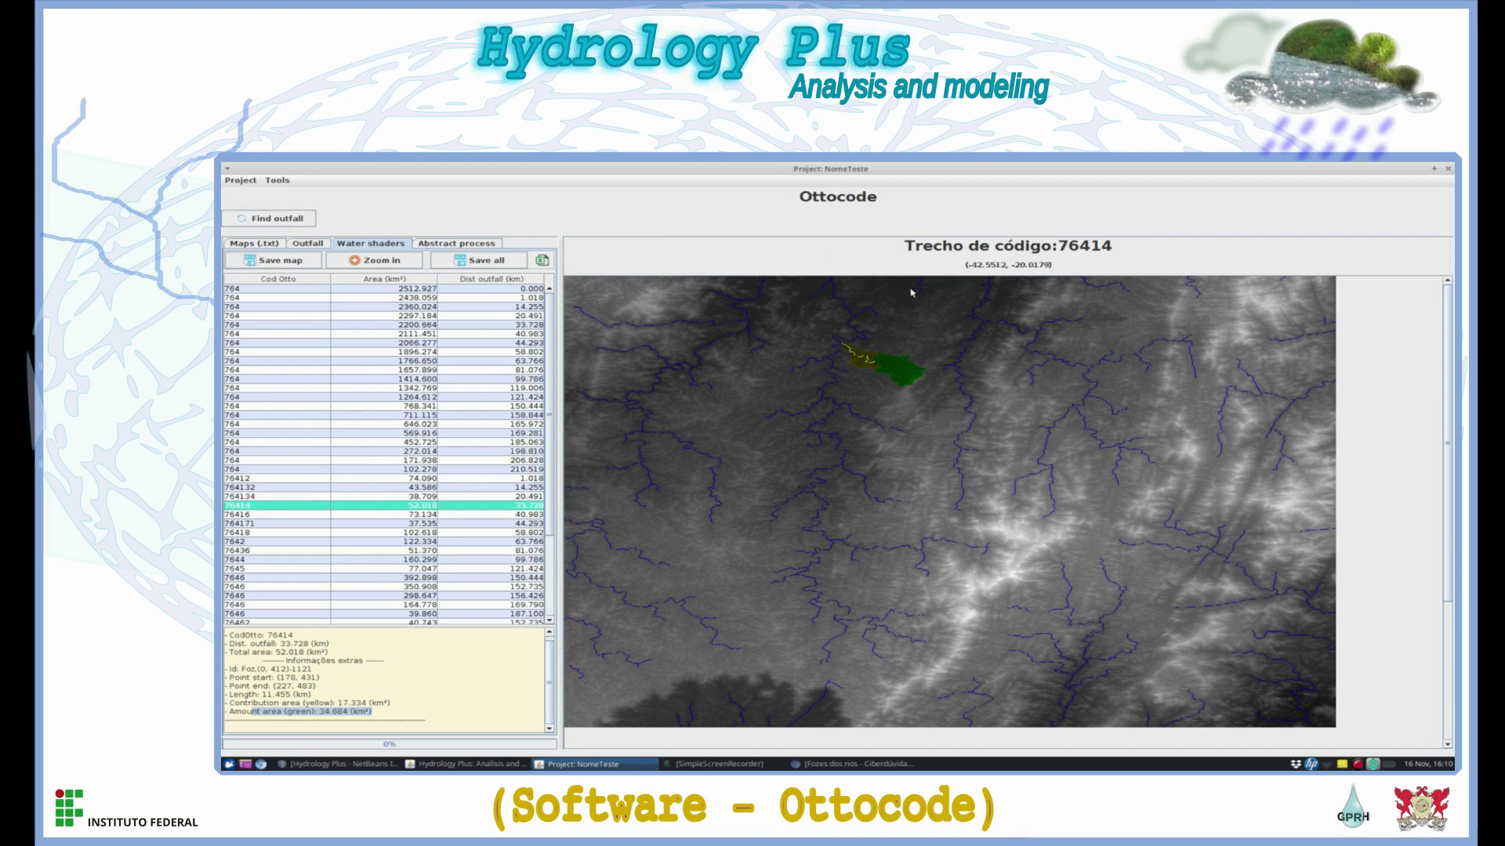
left_click(372, 265)
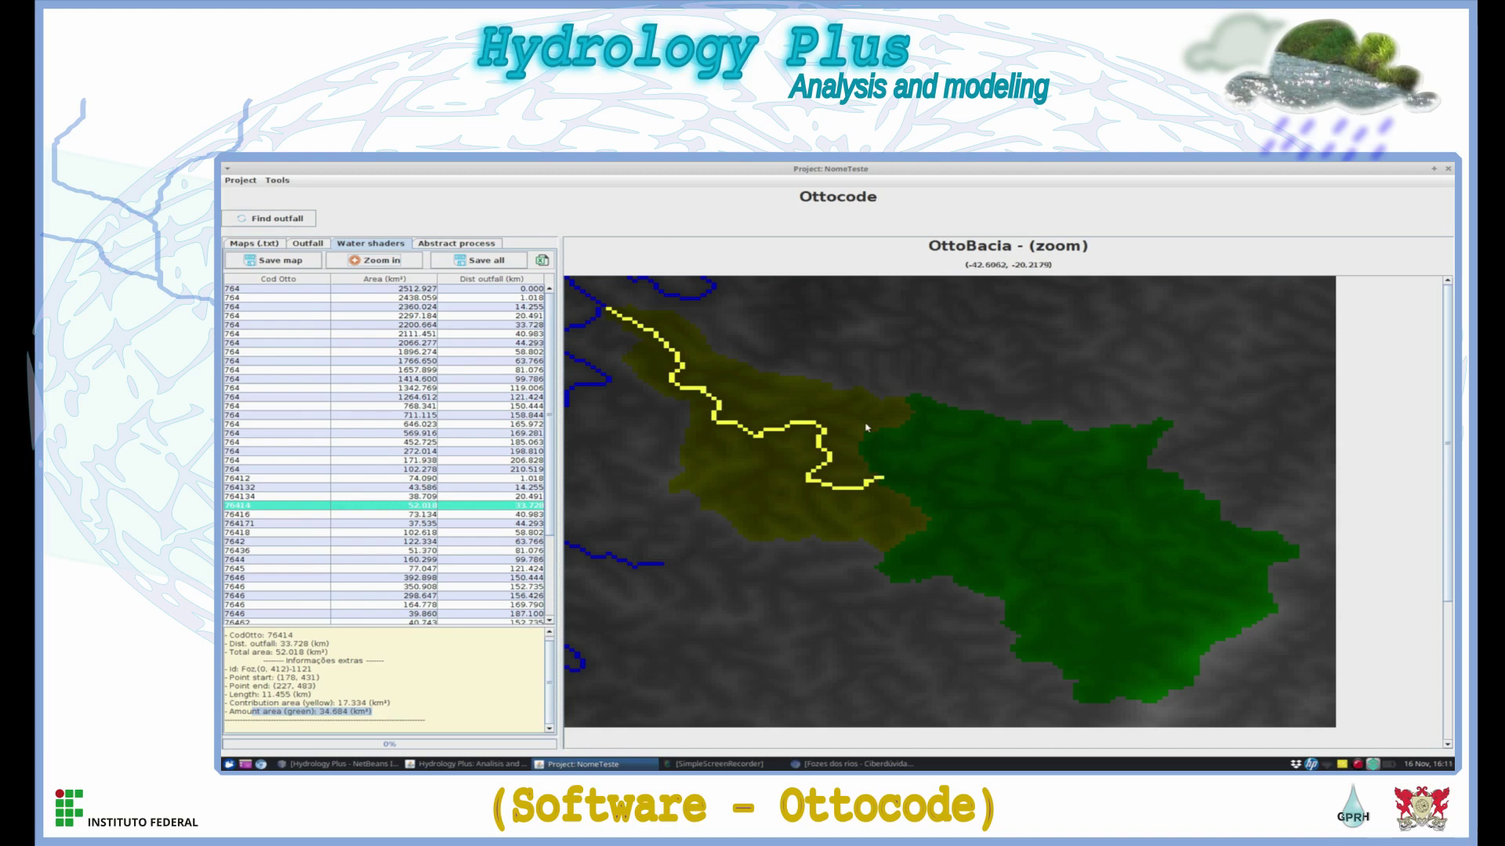
- Browse the tributary reaches 7642 to 7646, zoom in on the watershed of 764171, and view the 764 reach at 185.063 km
left_click(287, 524)
left_click(286, 541)
left_click(284, 551)
left_click(290, 560)
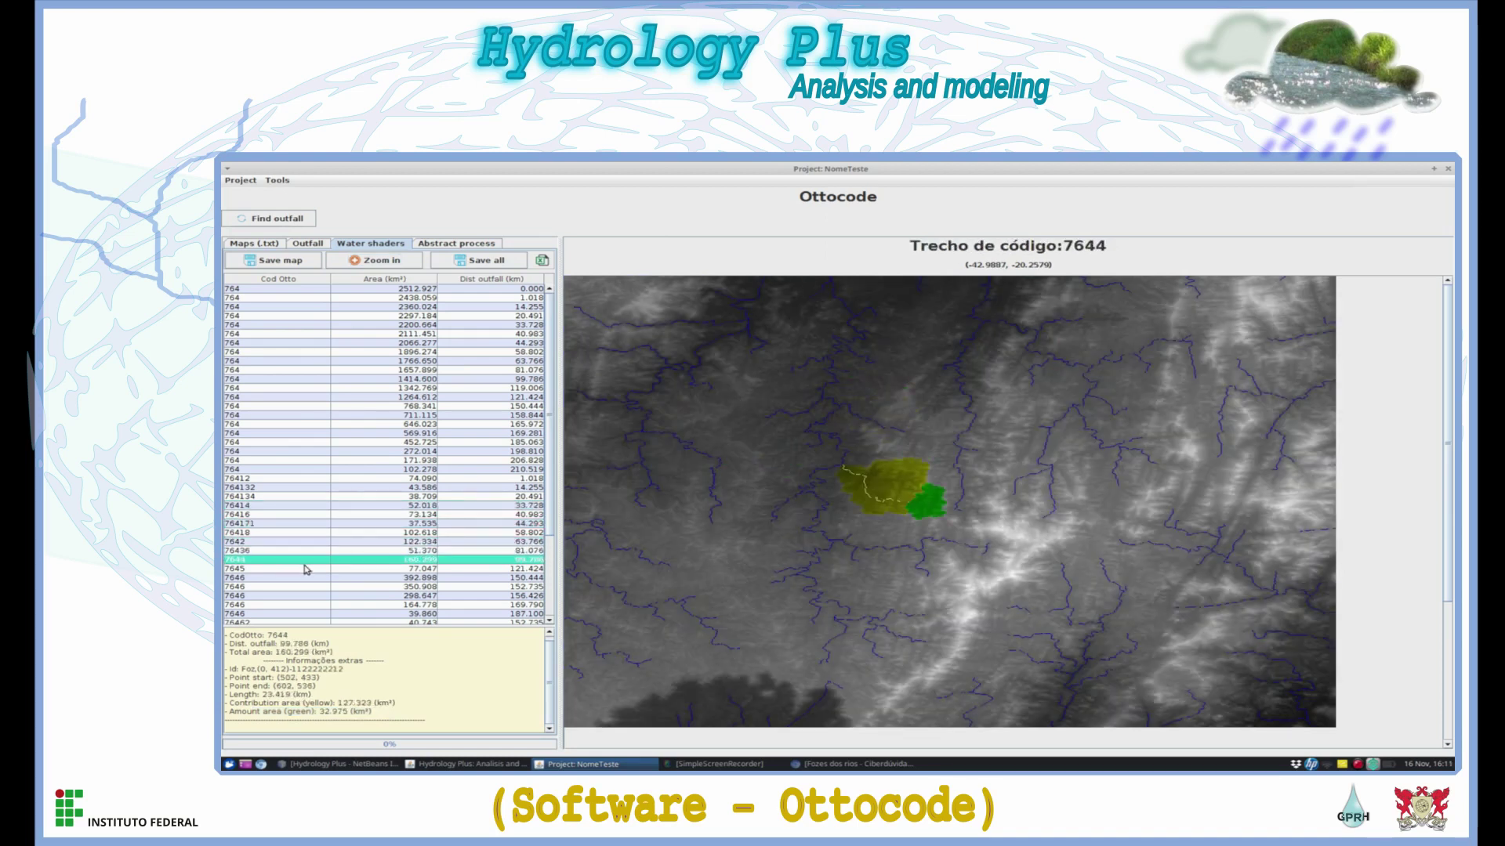
left_click(304, 578)
left_click(292, 595)
left_click(304, 560)
left_click(305, 524)
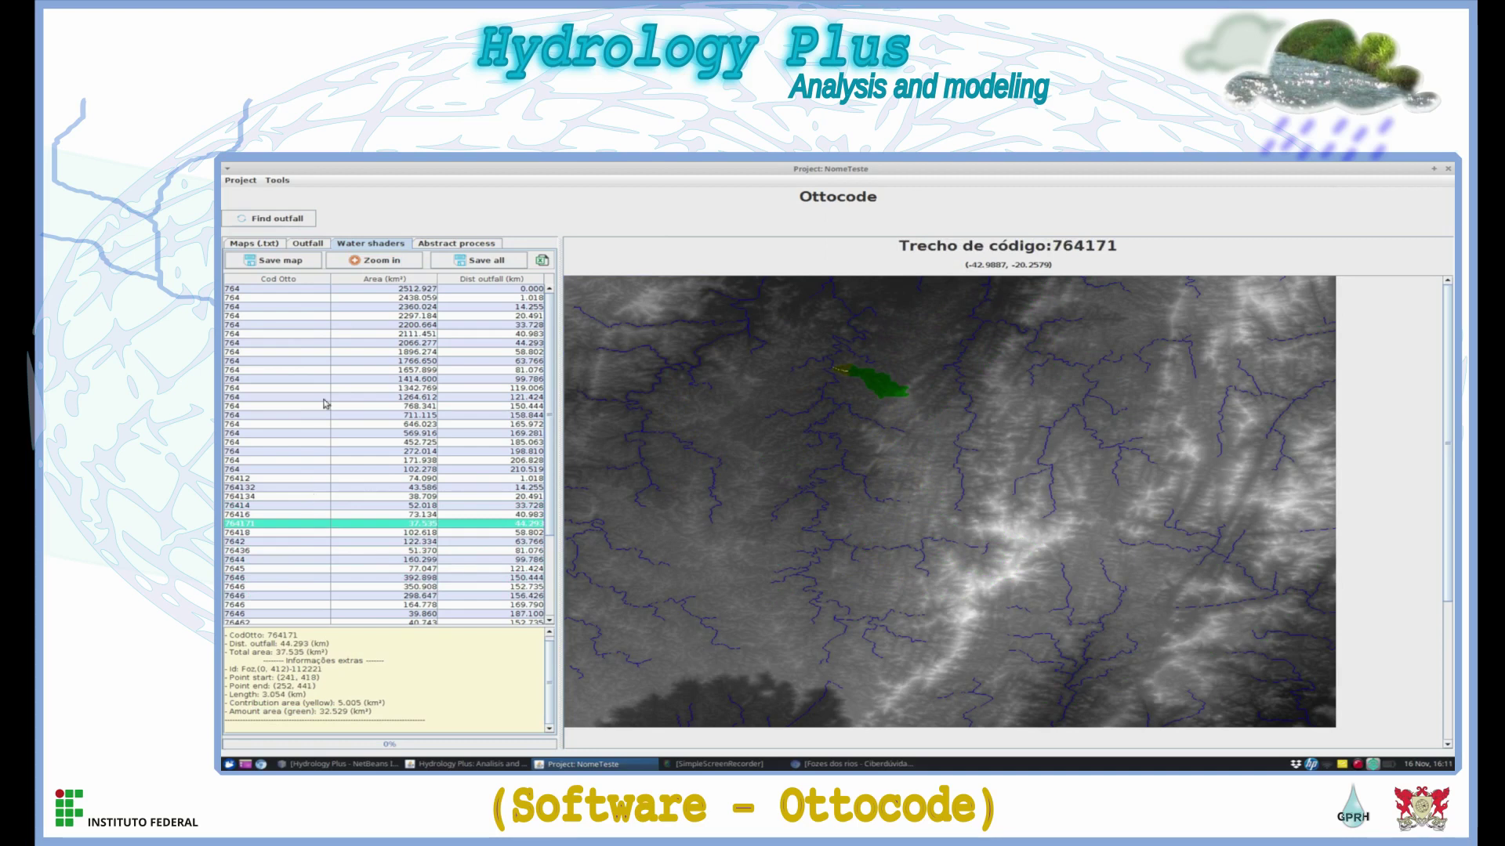
left_click(386, 265)
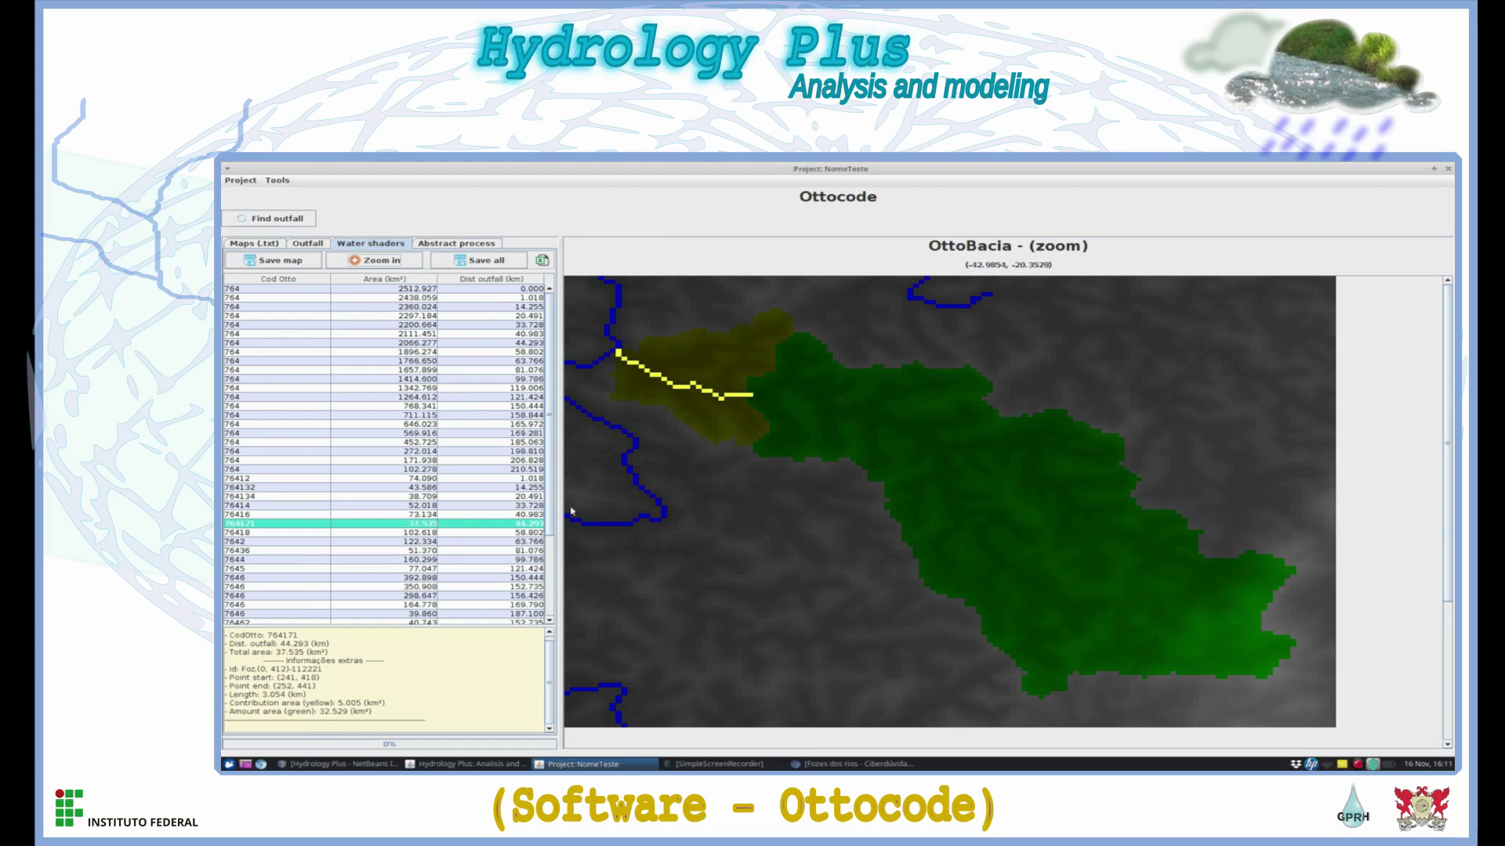
left_click(486, 443)
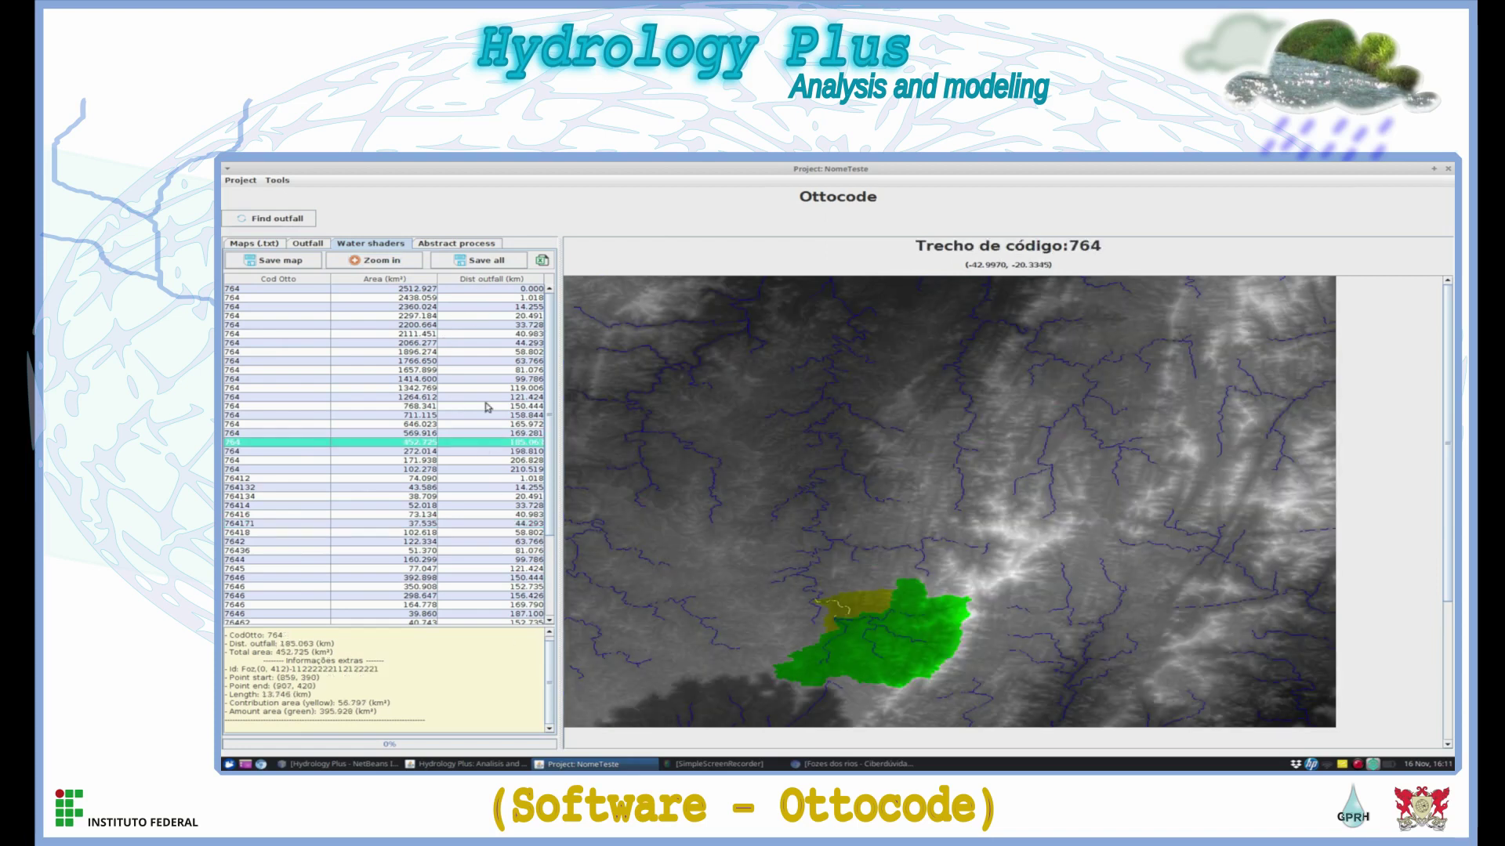
- Review the process summary, highlighting the algorithm time and the Solutions, Heights and Water flood sections
left_click(456, 244)
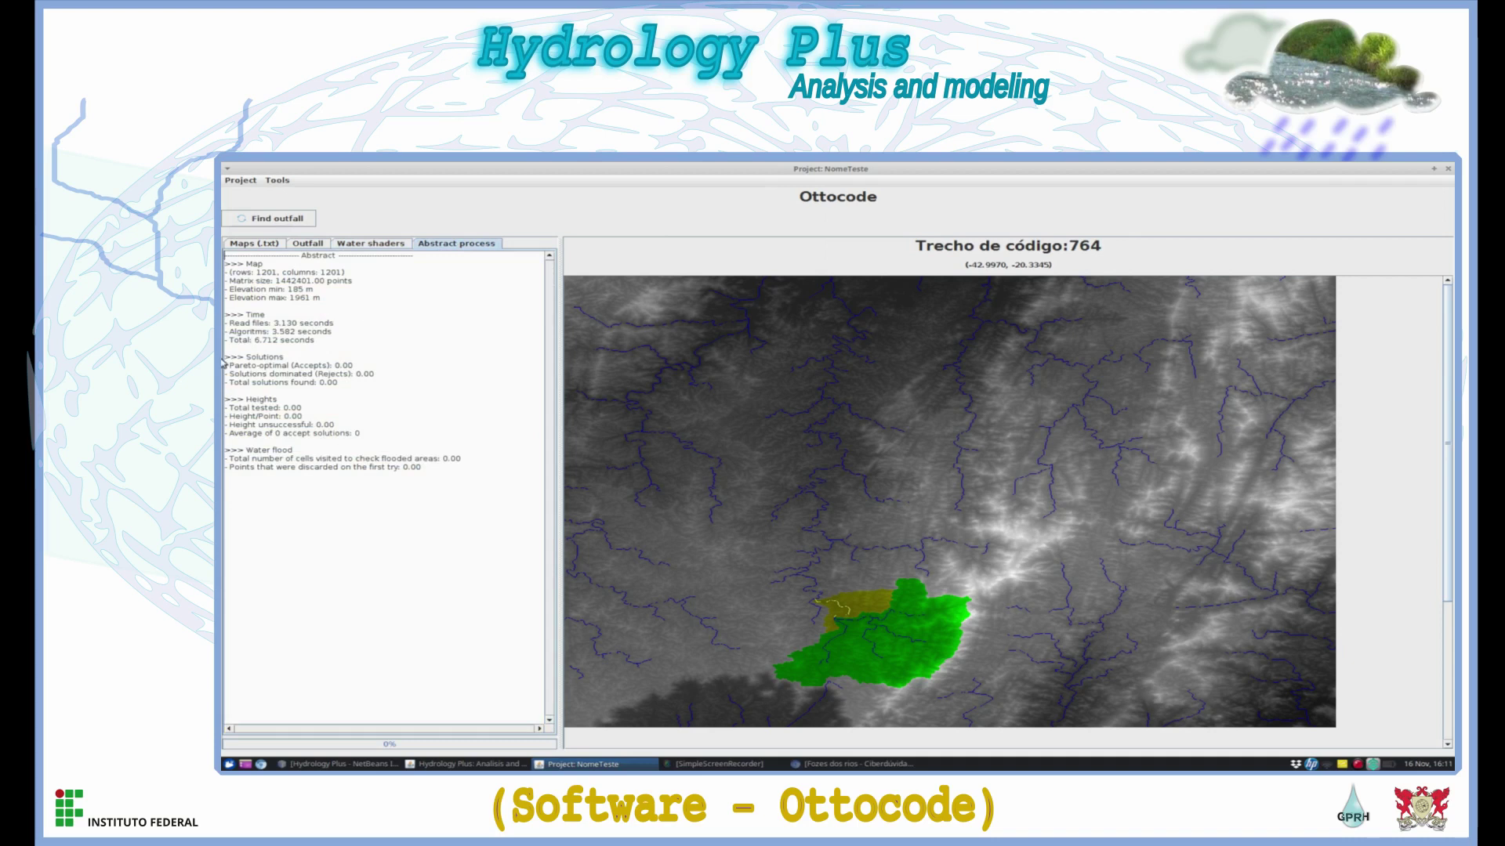
left_click_drag(268, 331, 331, 332)
left_click(268, 245)
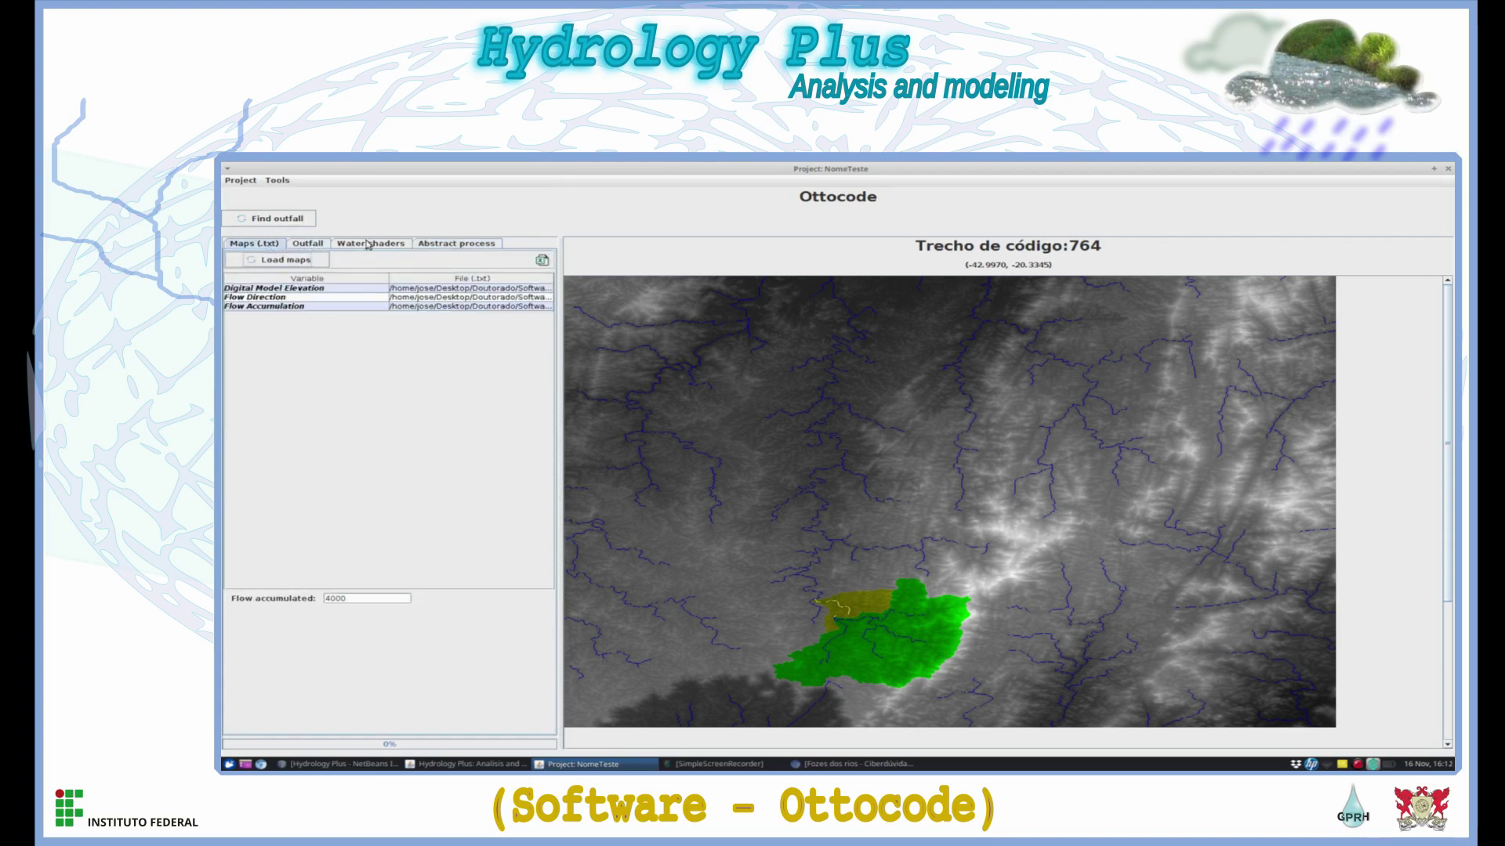
left_click(428, 245)
left_click_drag(275, 333, 332, 332)
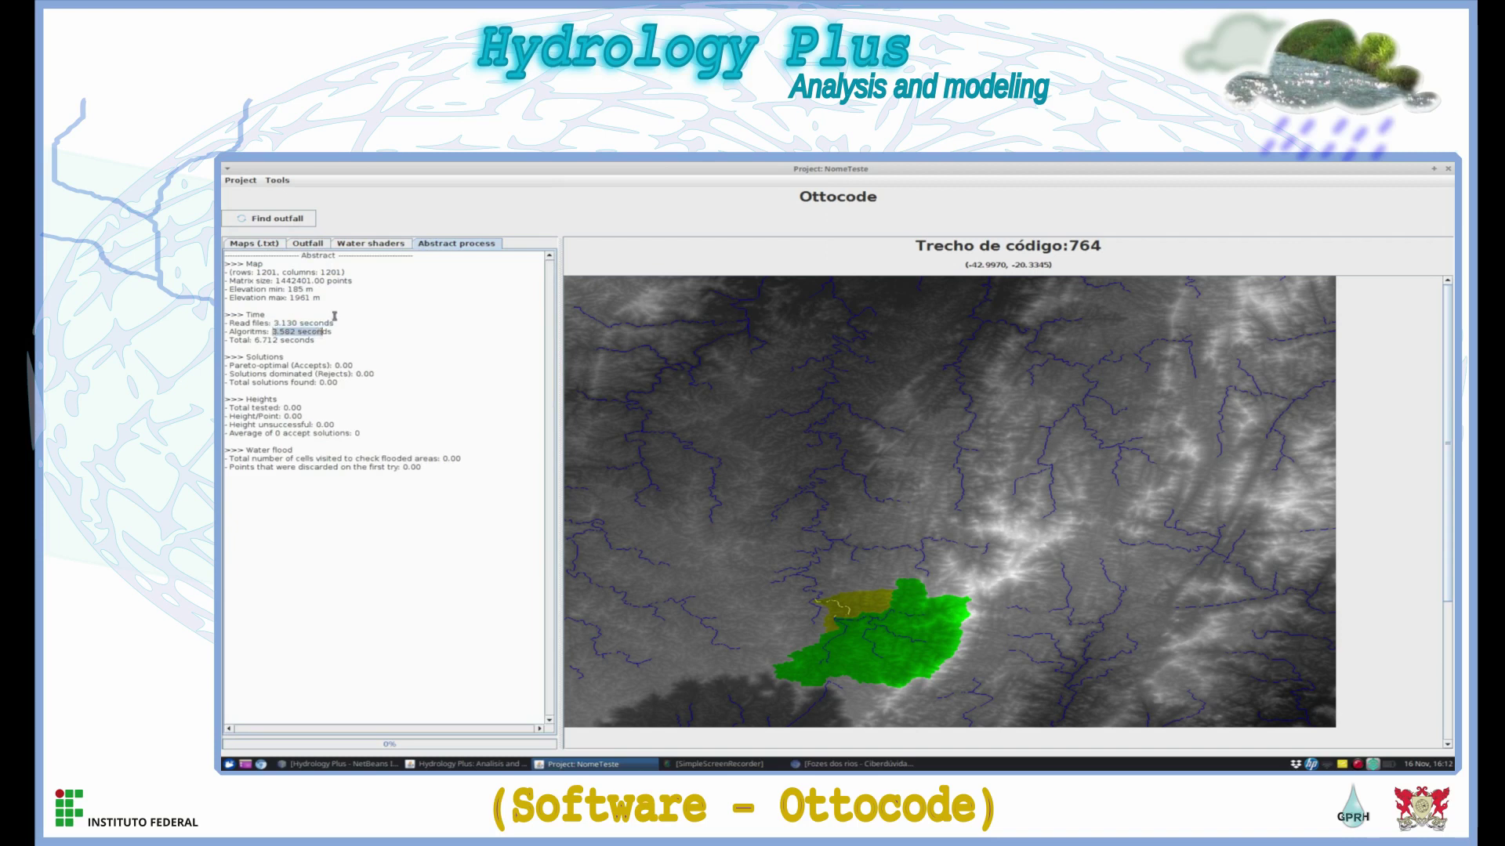
left_click(370, 244)
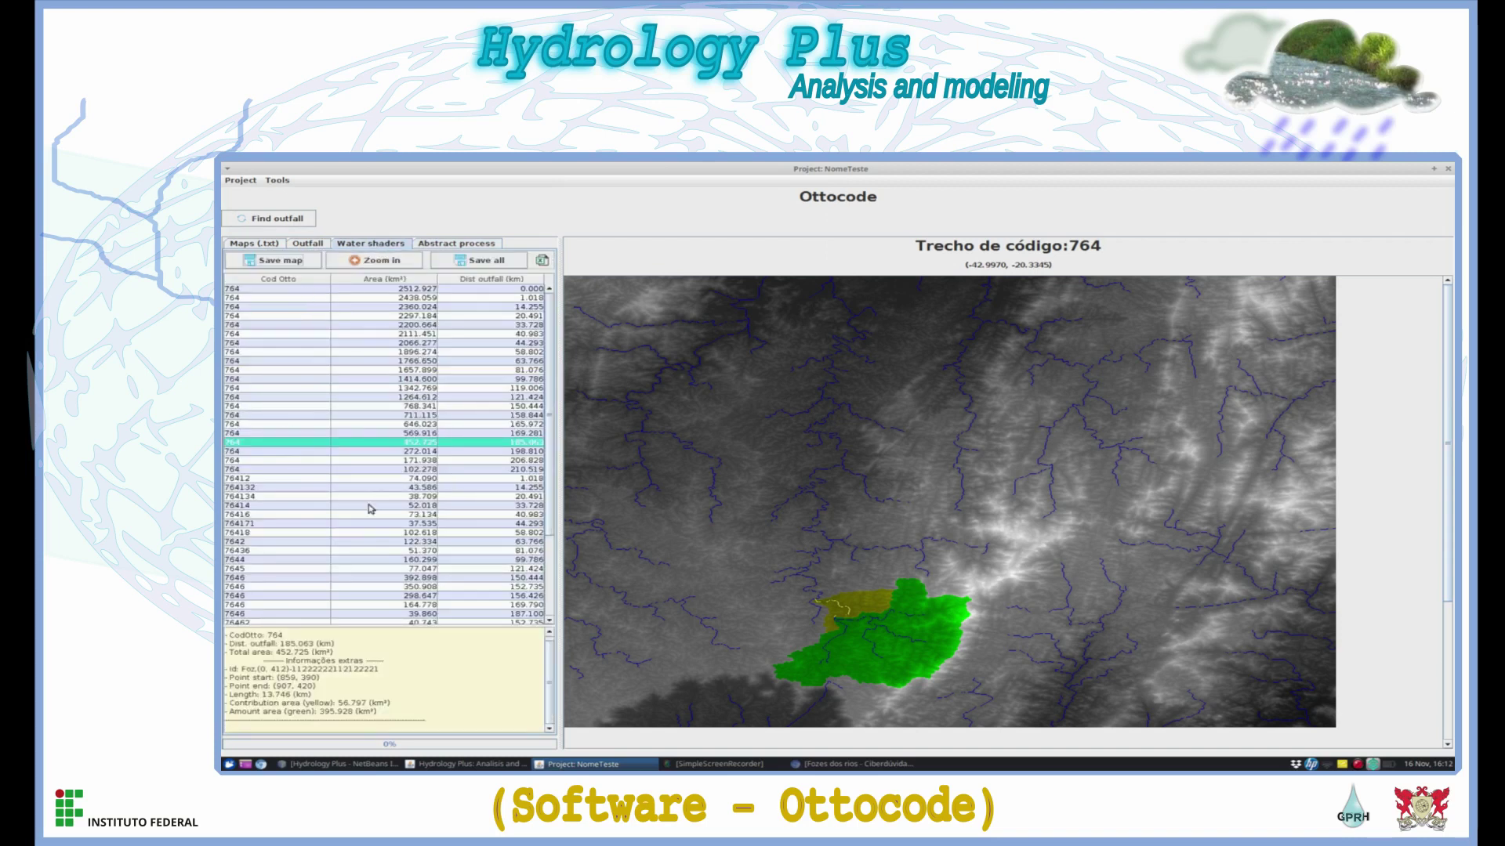
left_click(454, 244)
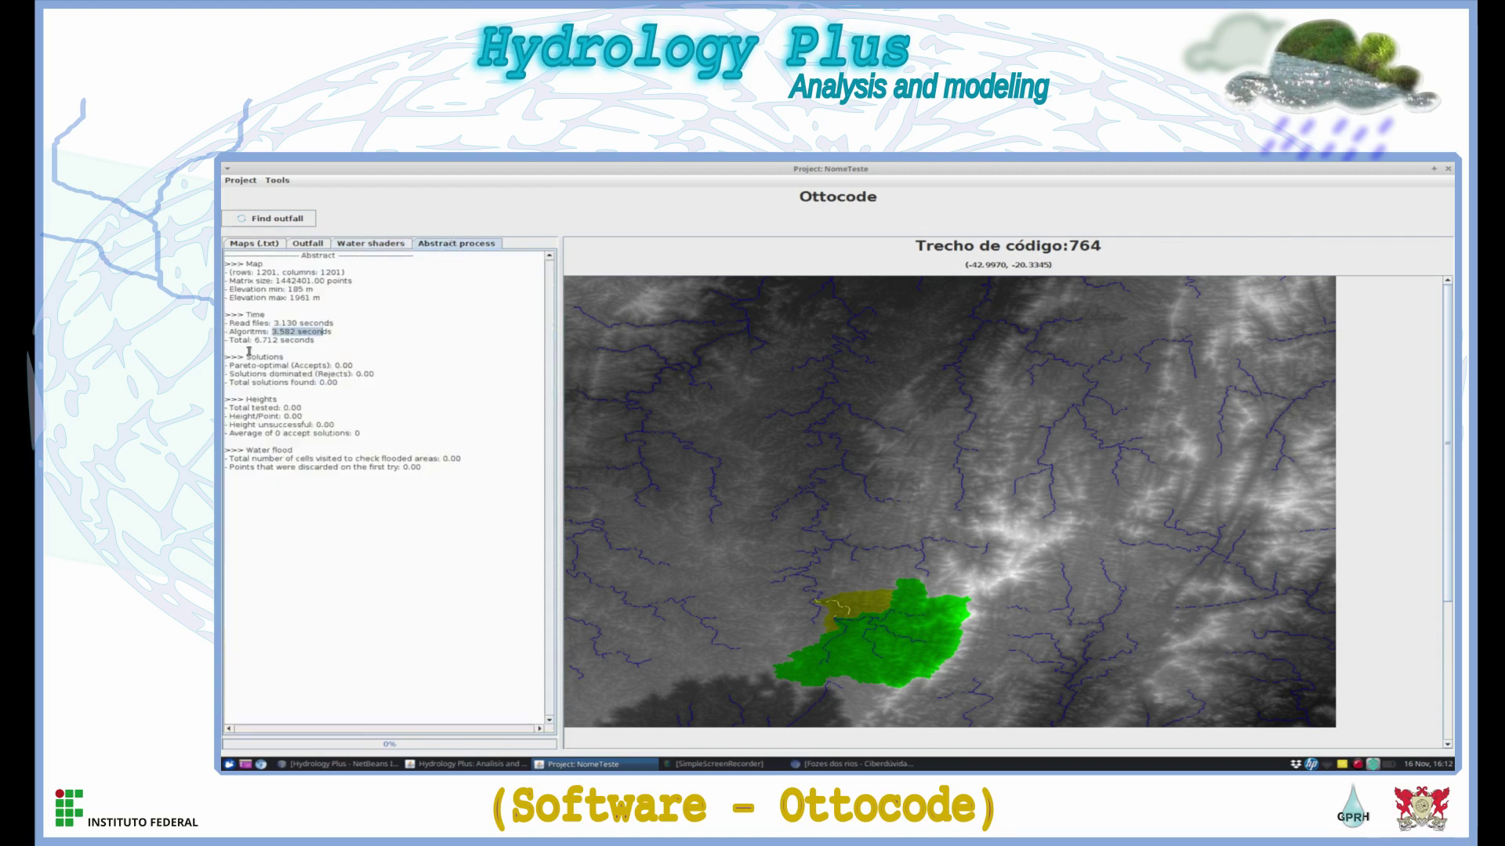
left_click_drag(254, 340, 393, 448)
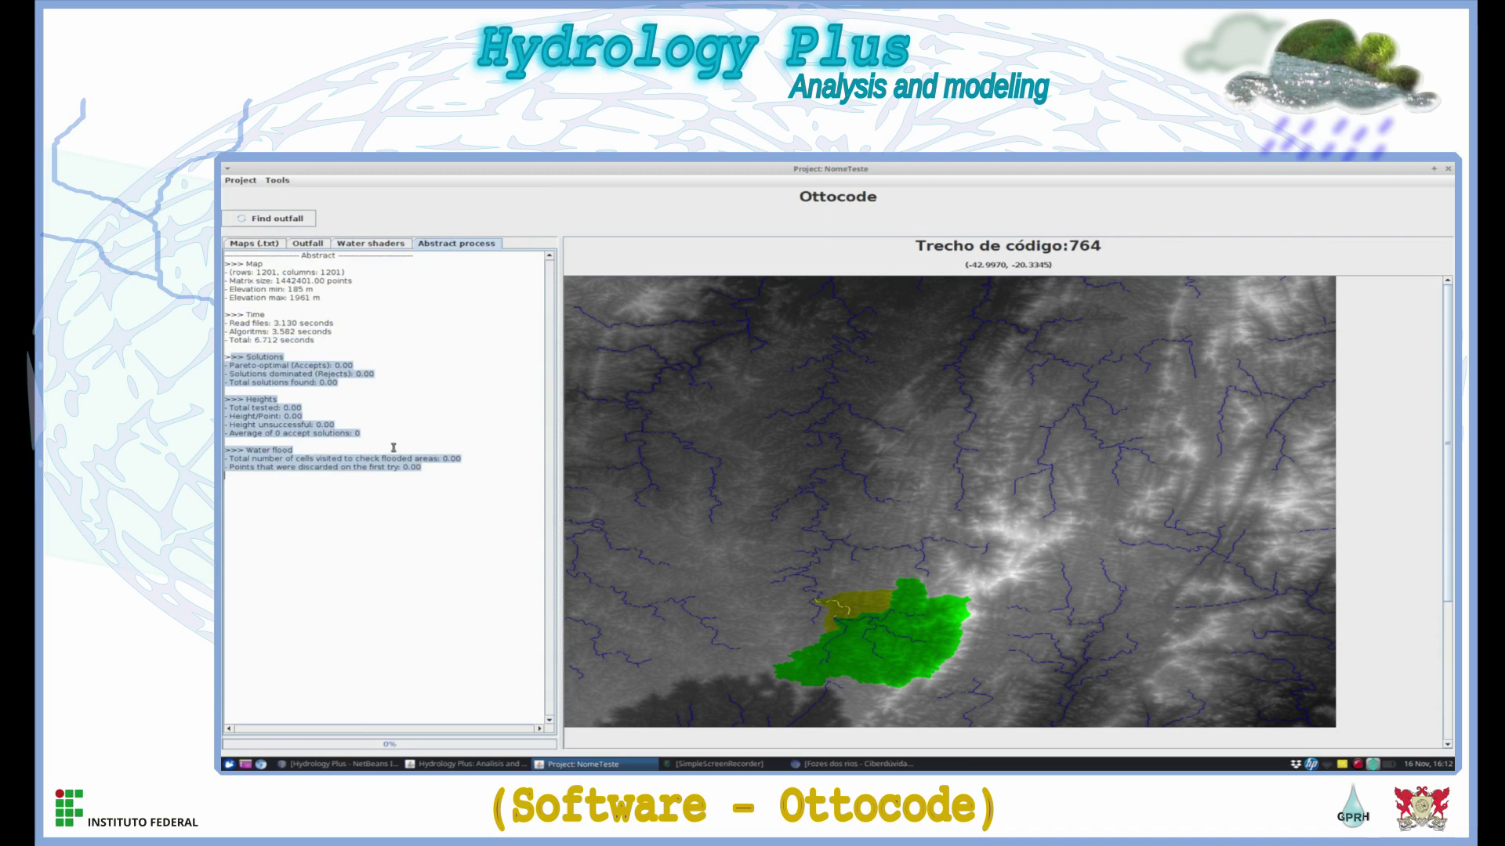
- Revisit the watershed list and the outfall list, and return to the loaded maps with their flow accumulated setting
left_click(398, 244)
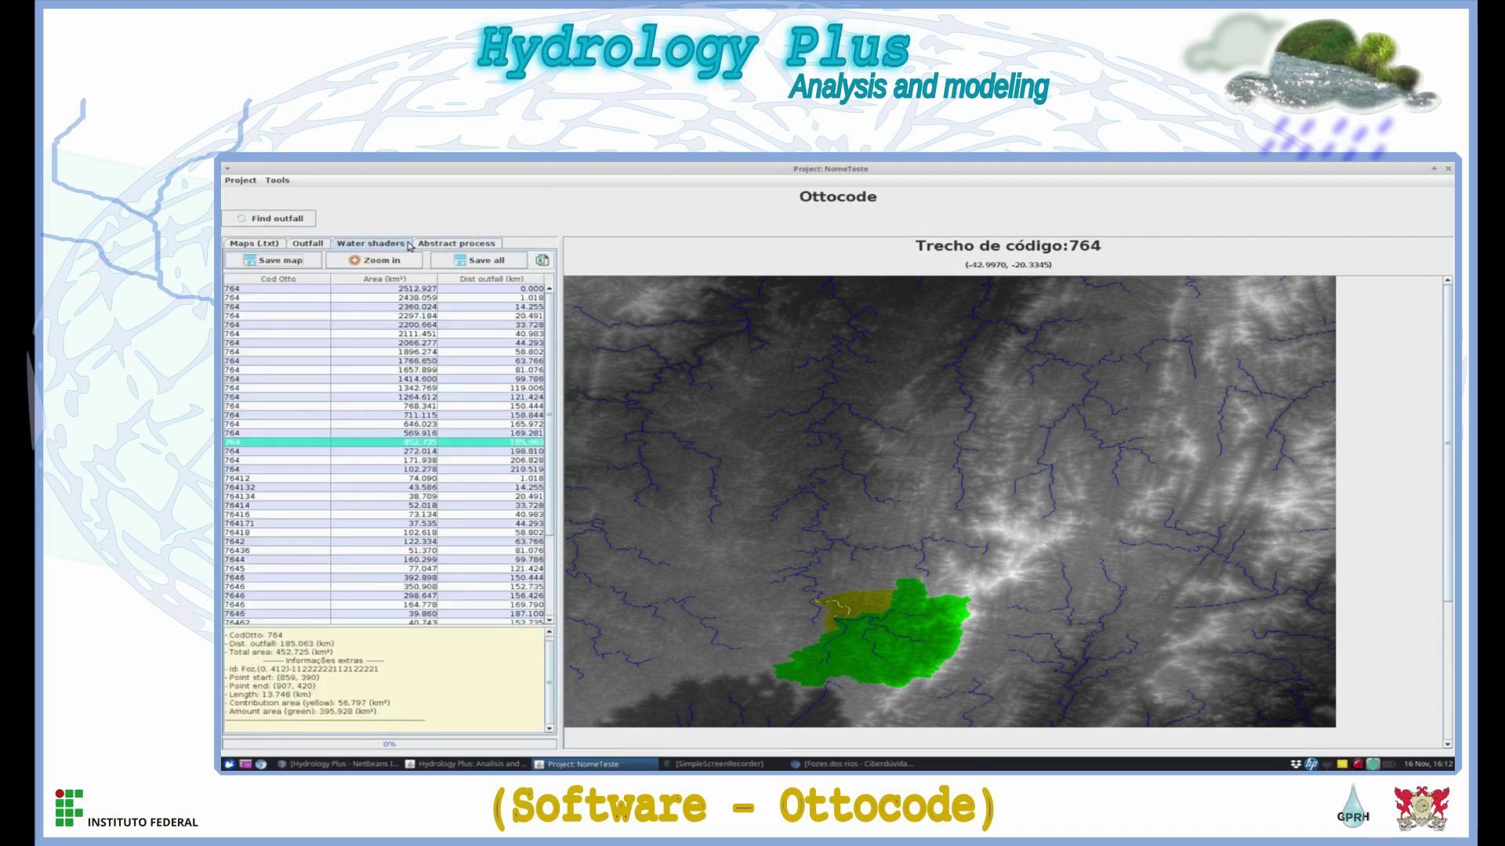
left_click(305, 244)
left_click(261, 245)
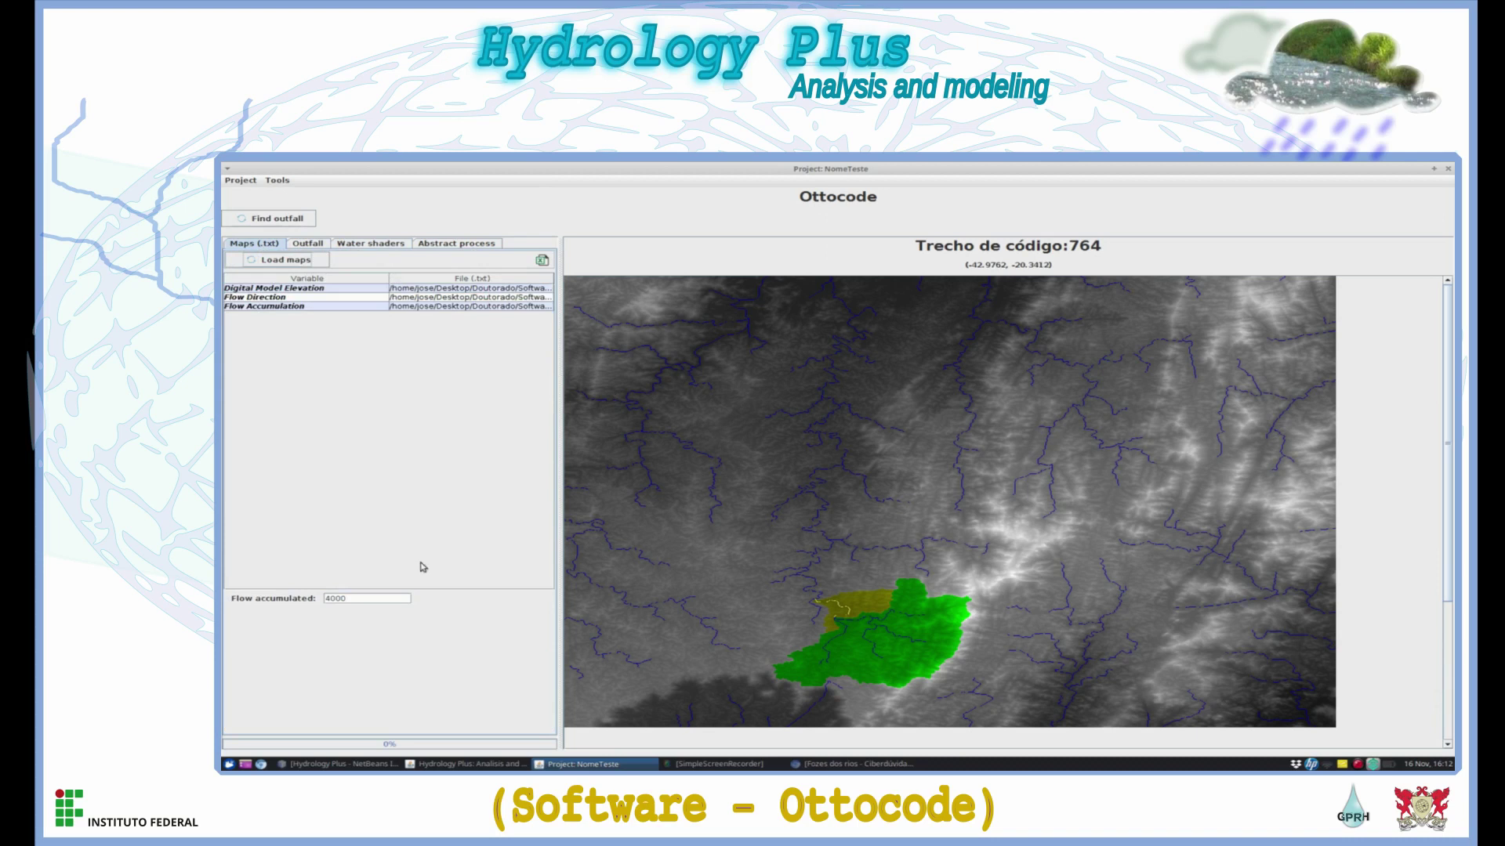
- Set the flow accumulated value to 500, search for outfalls, and view the outfall at (-42.8995, -20.5437)
double_click(352, 598)
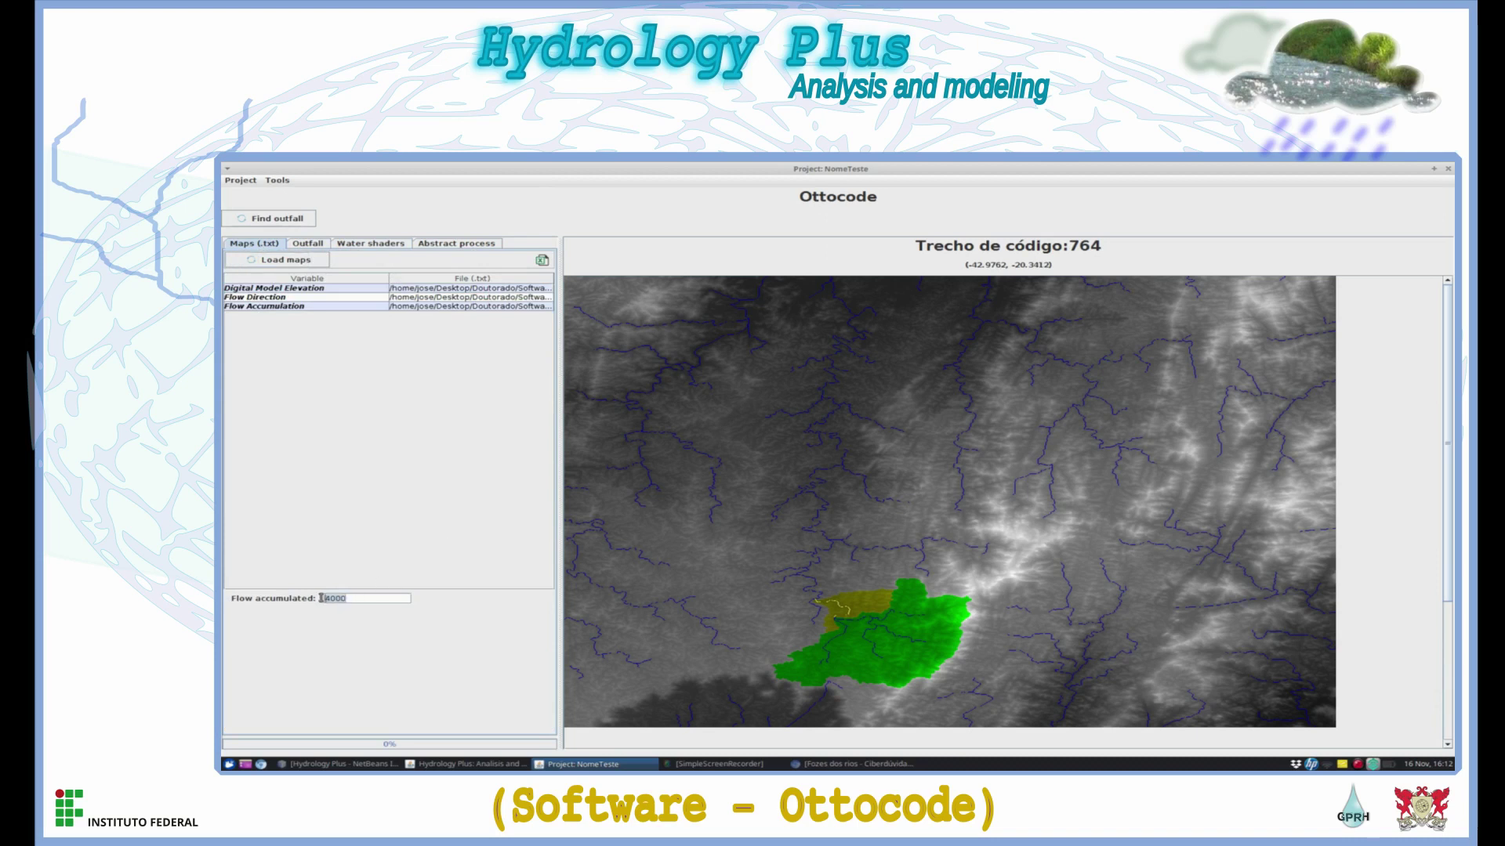
type("4")
key("BackSpace")
type("500")
left_click(300, 222)
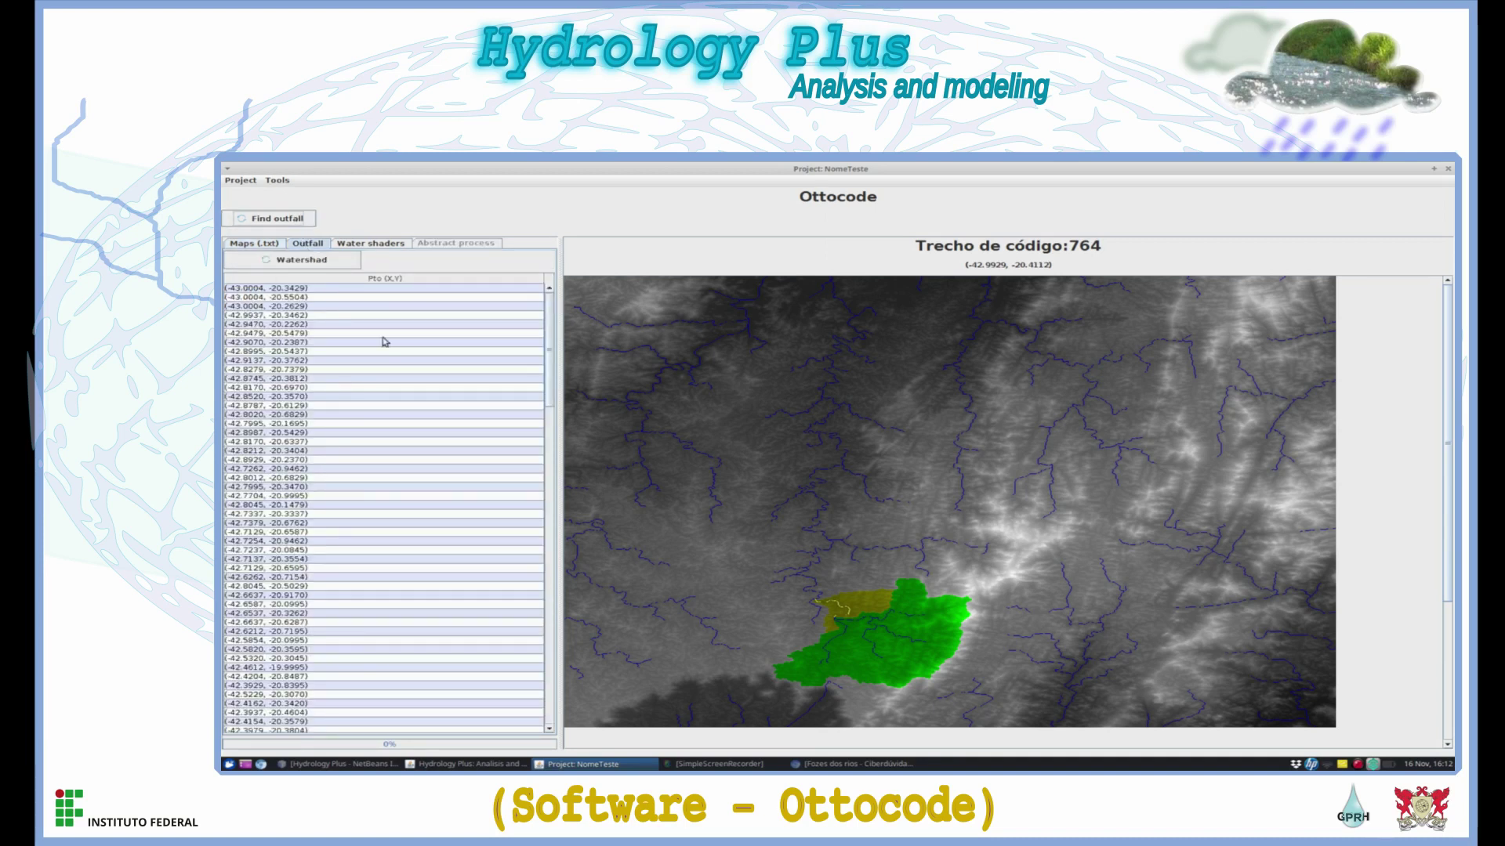
left_click(392, 354)
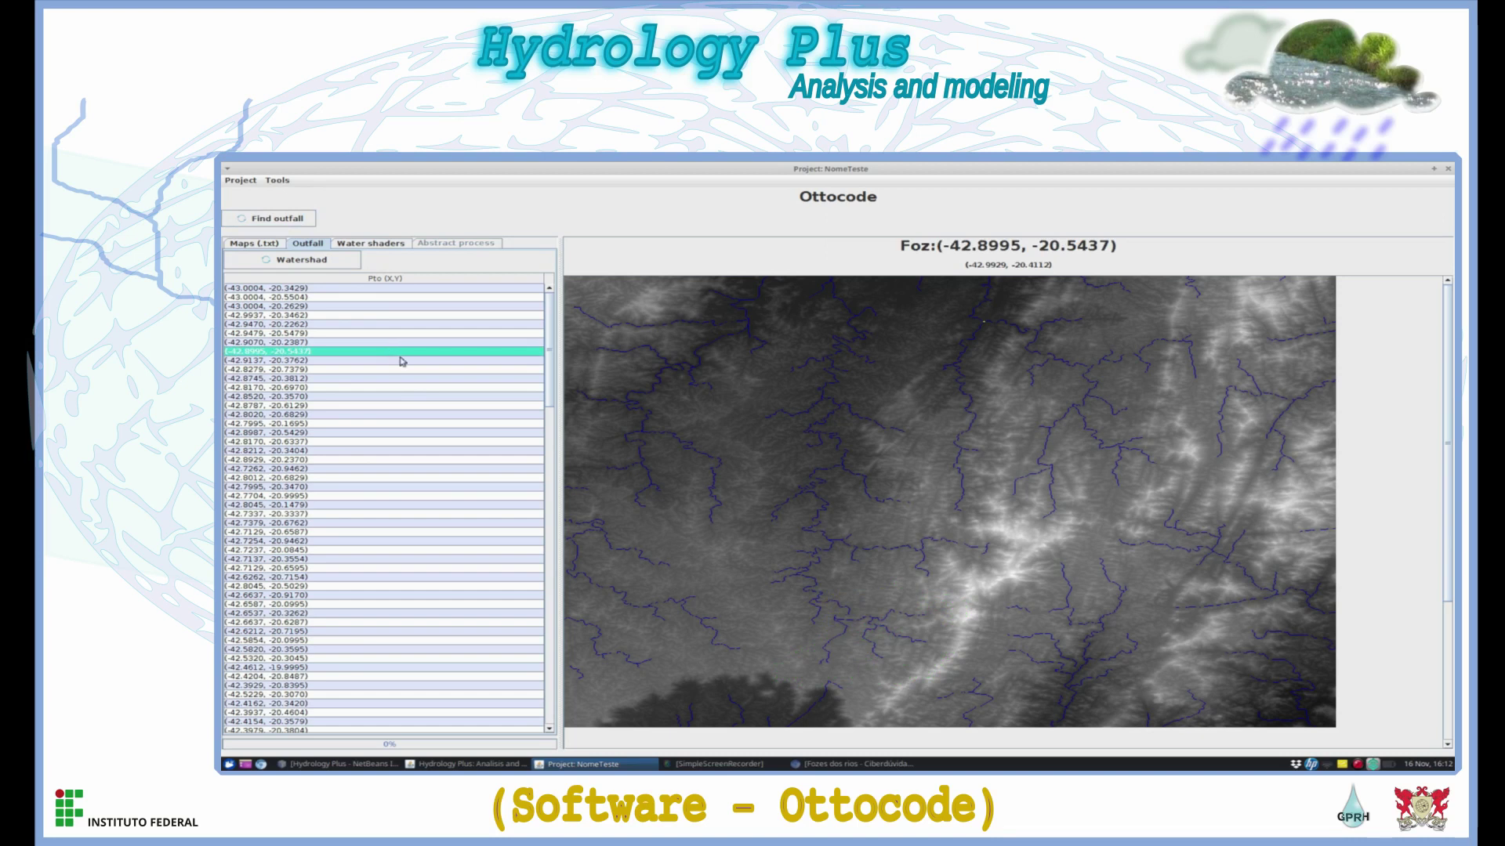
- Return to the loaded maps, rerun the outfall search, and show the outfall at (-43.0004, -20.4412) on the map
left_click(273, 244)
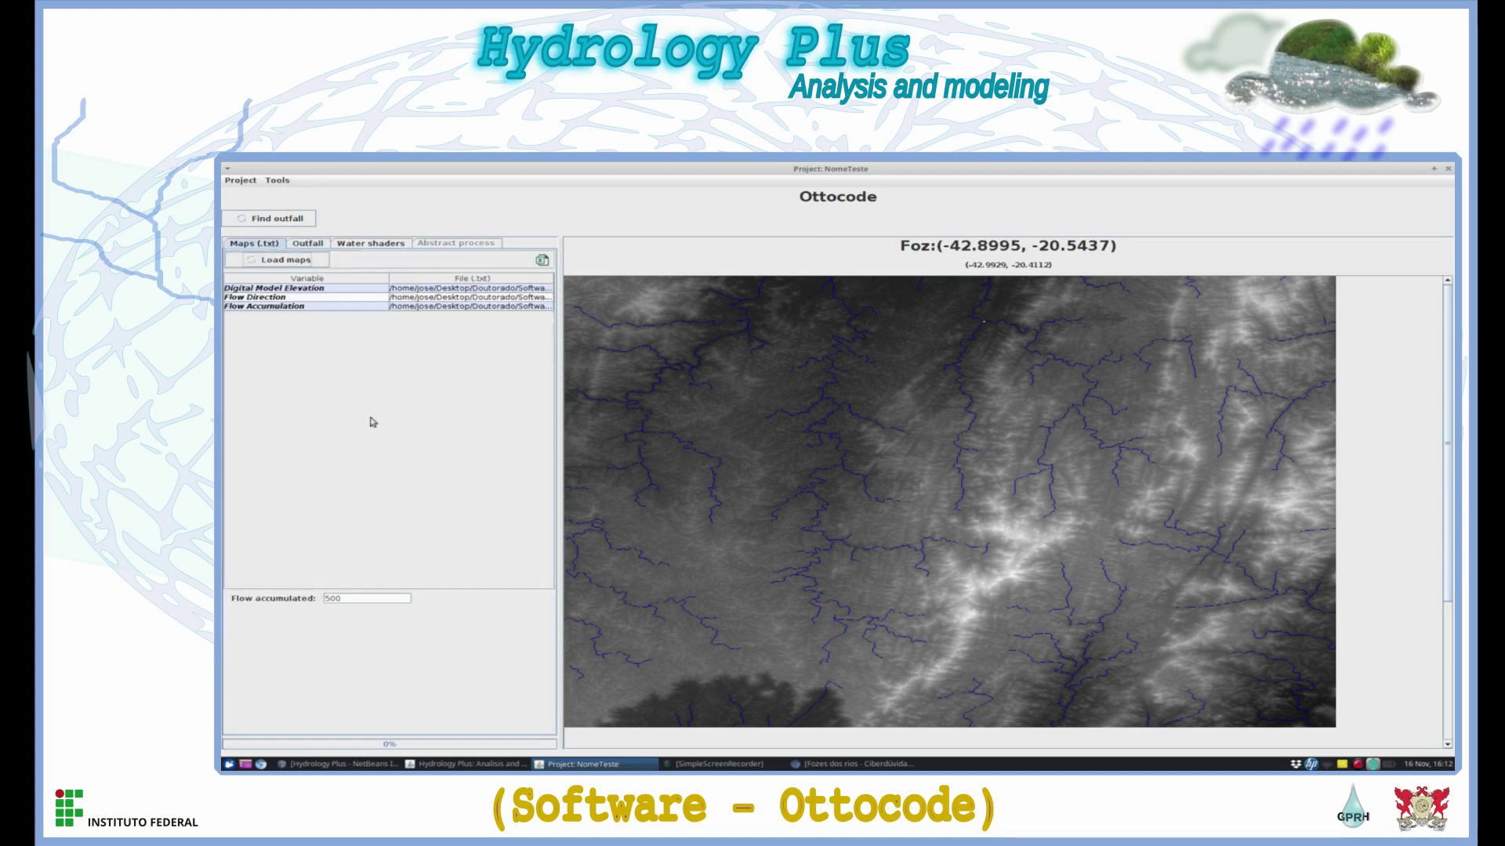
left_click(289, 219)
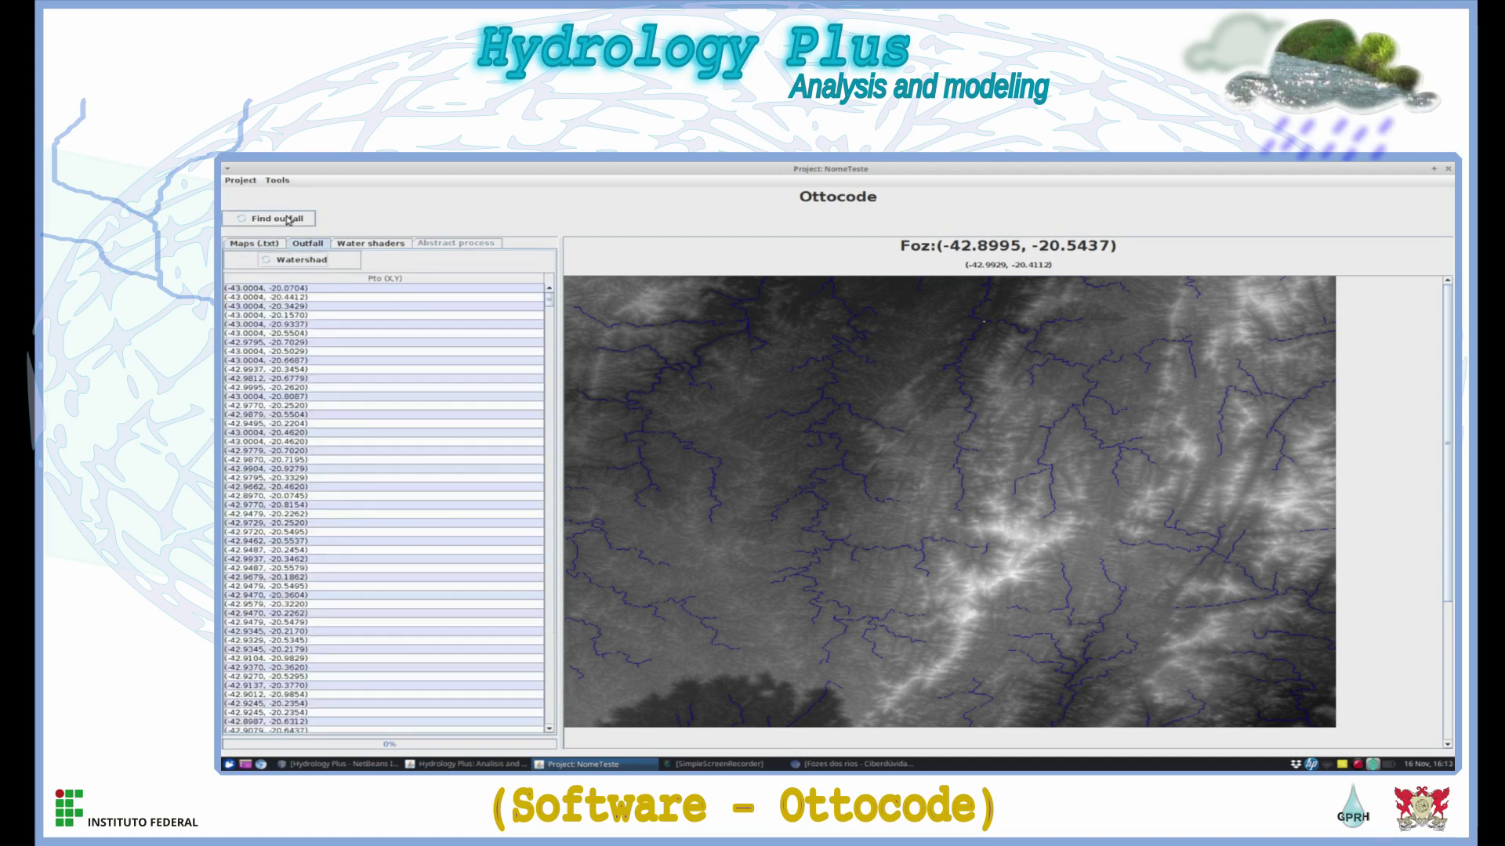
left_click(352, 298)
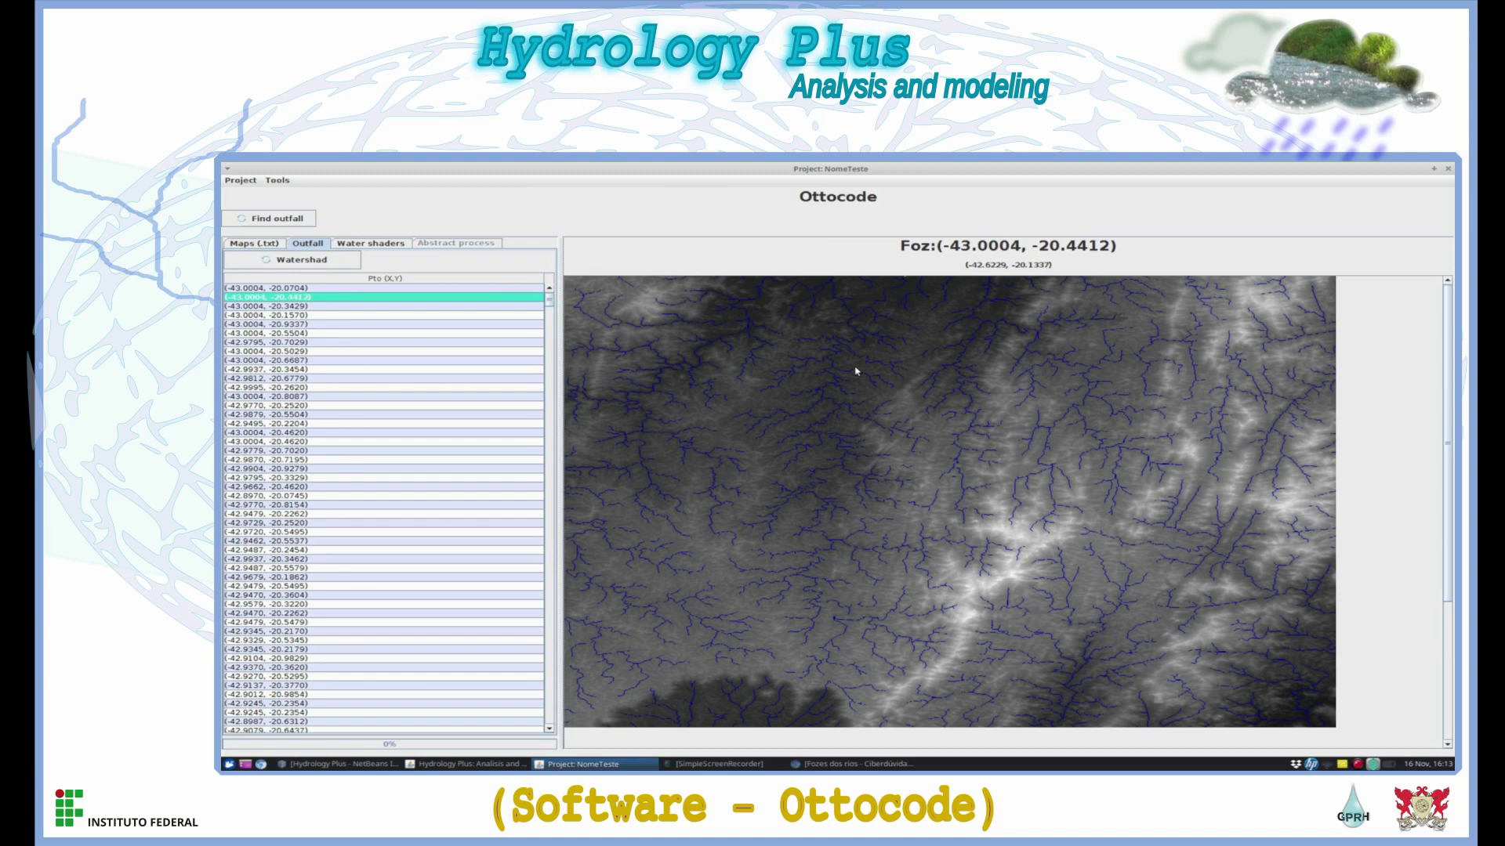
- Go back to the loaded maps and their flow accumulated setting, and close the Ottocode project window
left_click(246, 244)
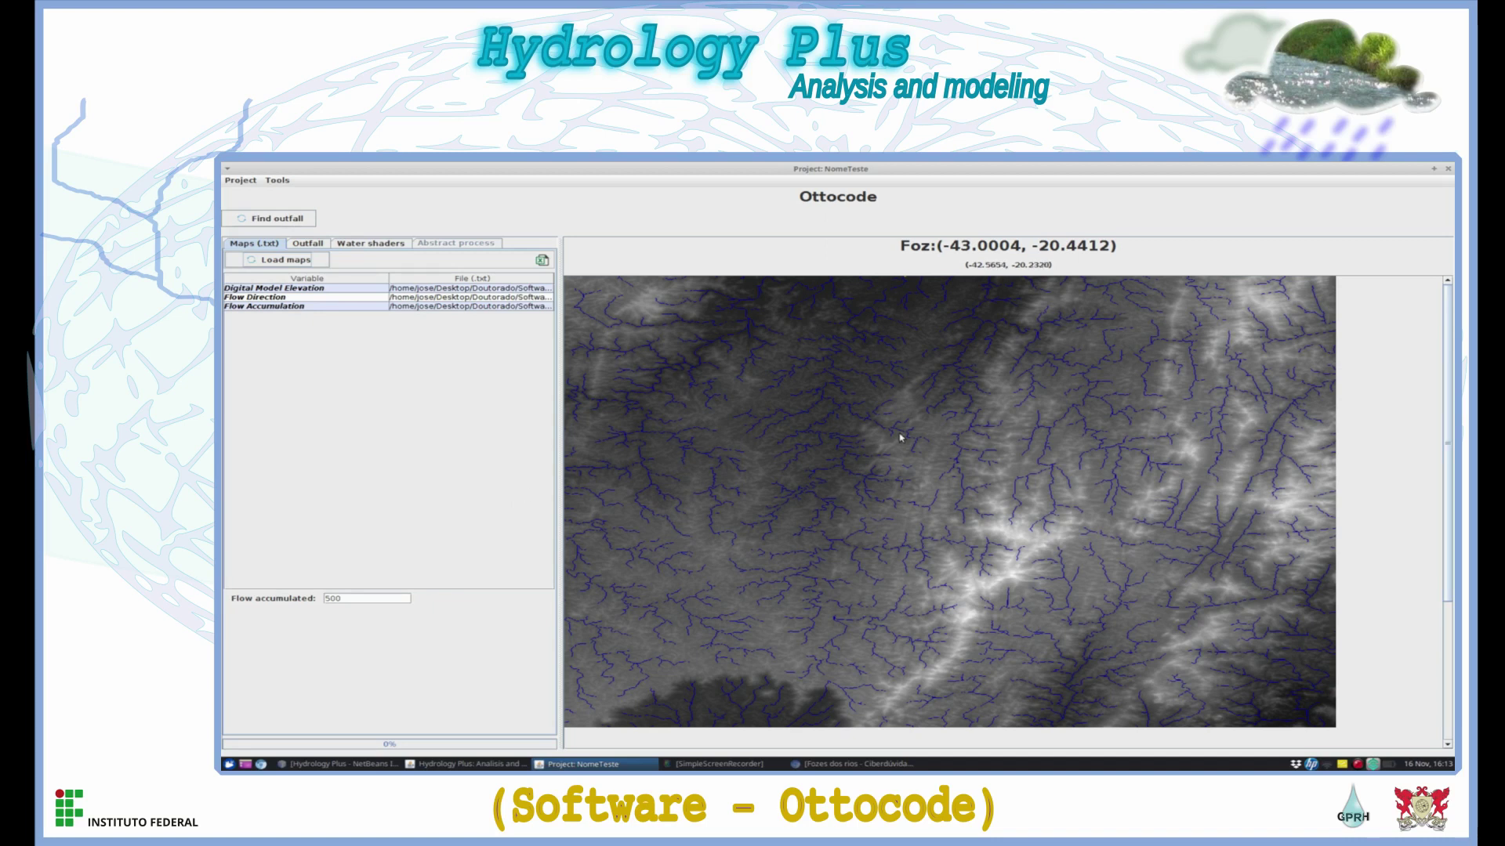
left_click(1448, 170)
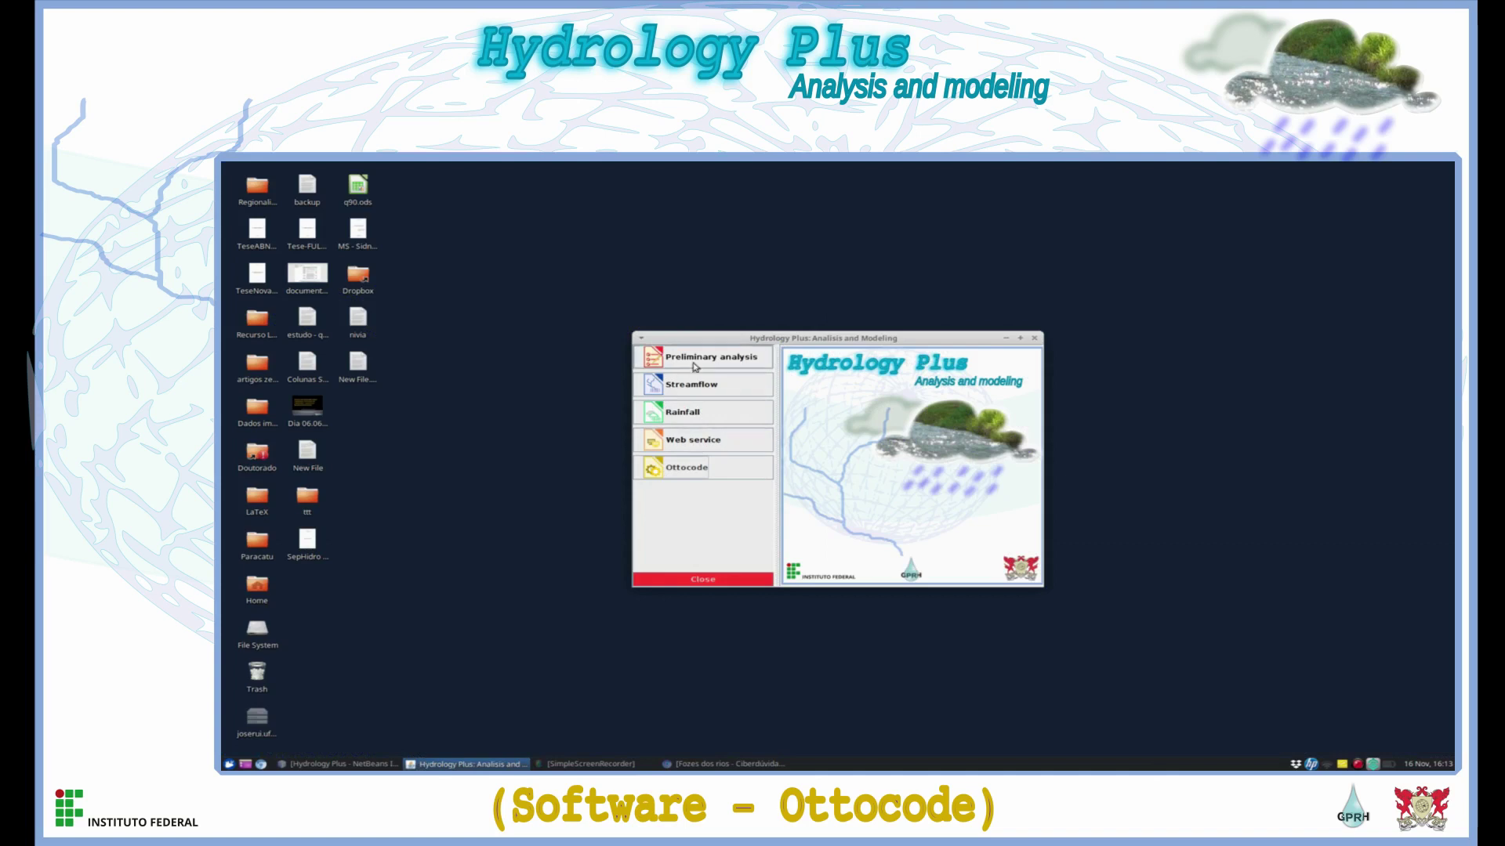